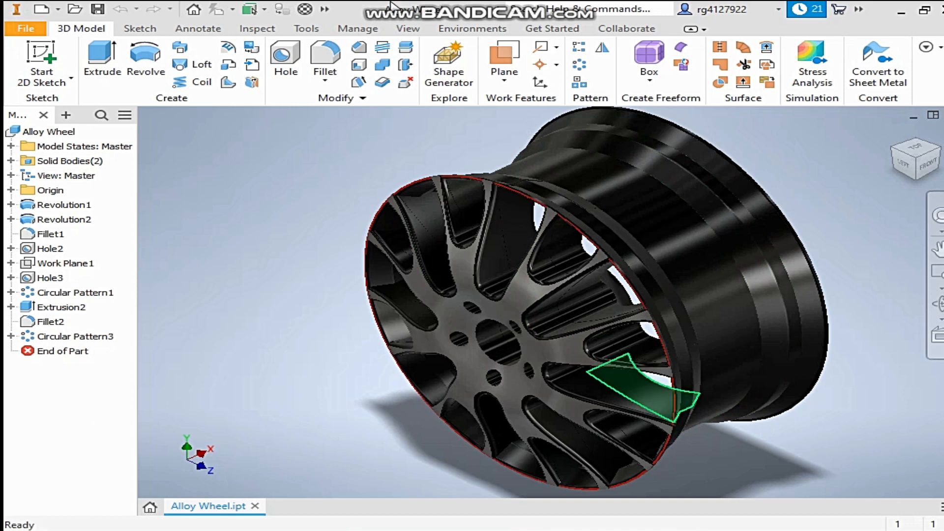
# Step: Create a new part and start a 2D sketch on the front (XY) origin plane
pyautogui.click(41, 12)
pyautogui.doubleClick(521, 158)
pyautogui.click(53, 51)
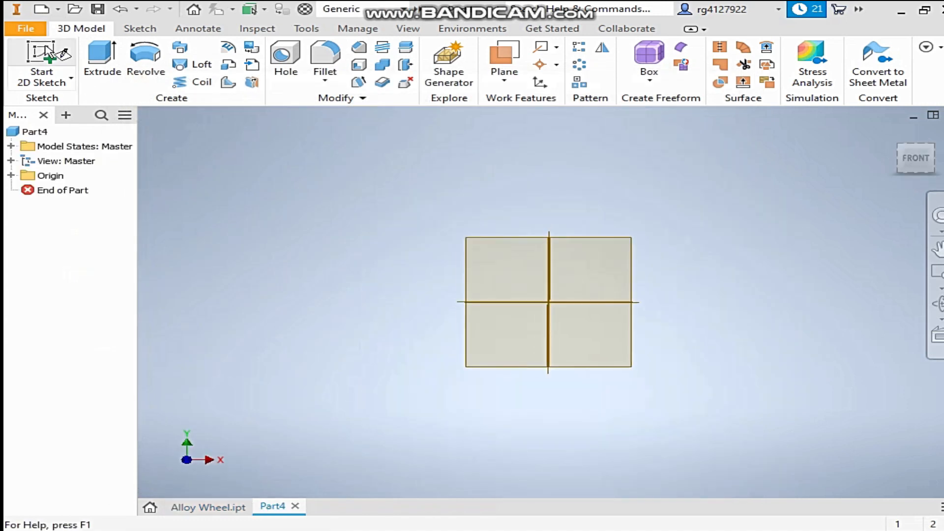
pyautogui.click(481, 190)
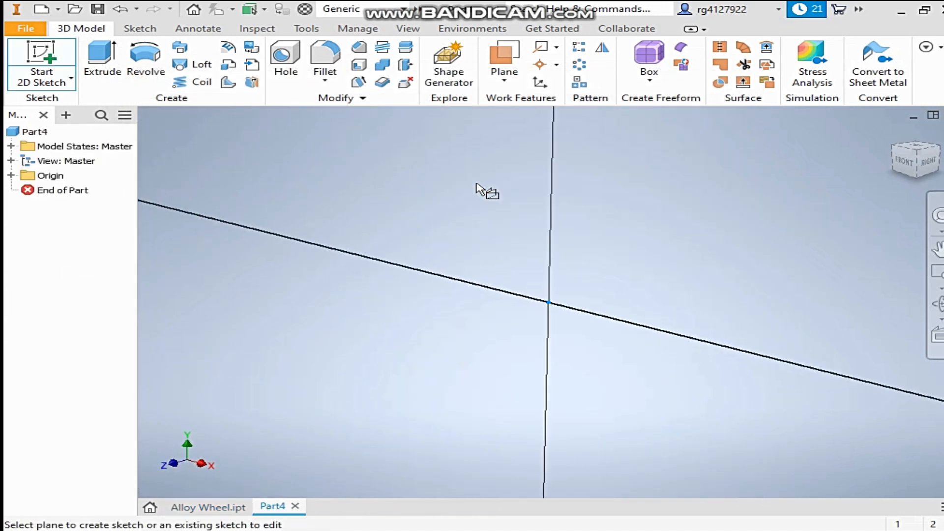
pyautogui.moveTo(552, 200)
pyautogui.mouseDown(button='middle')
pyautogui.moveTo(371, 290)
pyautogui.moveTo(343, 283)
pyautogui.mouseUp(button='middle')
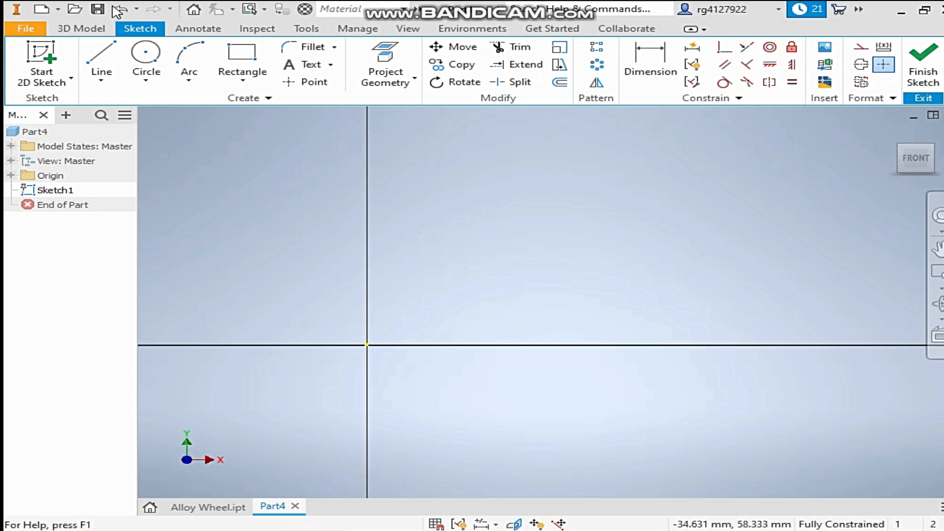
# Step: Sketch an open stepped line profile about 72 mm wide above the origin, with vertical ends and two sloped and two horizontal segments between them
pyautogui.click(101, 64)
pyautogui.moveTo(428, 222)
pyautogui.mouseDown(button='middle')
pyautogui.moveTo(435, 230)
pyautogui.moveTo(424, 268)
pyautogui.mouseUp(button='middle')
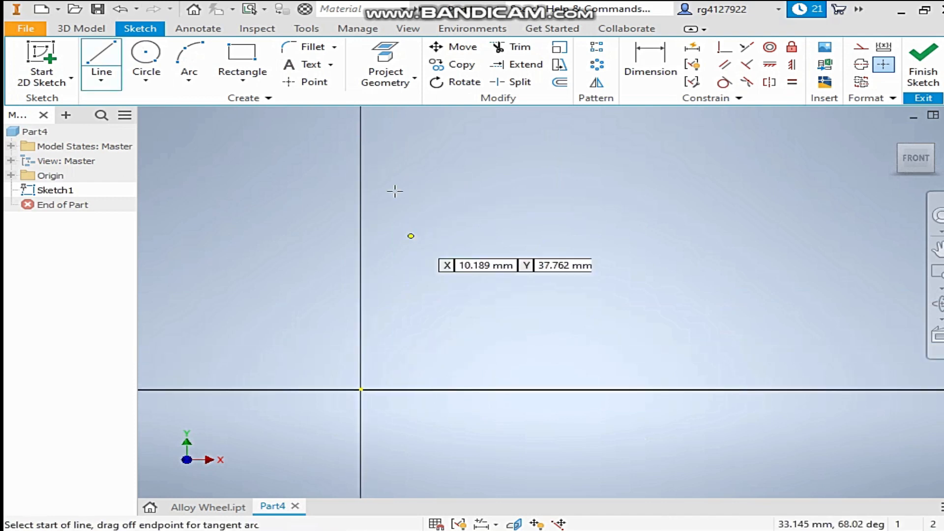
pyautogui.click(360, 140)
pyautogui.click(360, 196)
pyautogui.click(452, 230)
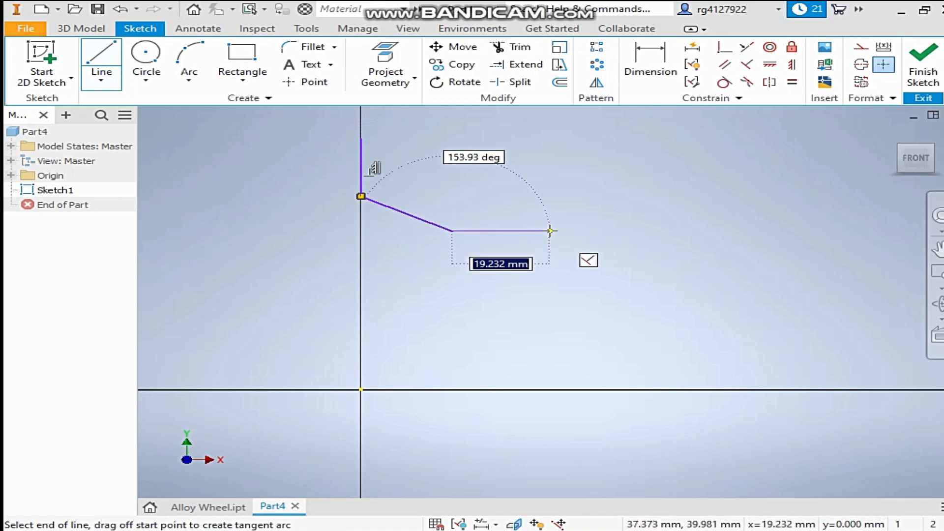
pyautogui.click(549, 231)
pyautogui.click(629, 261)
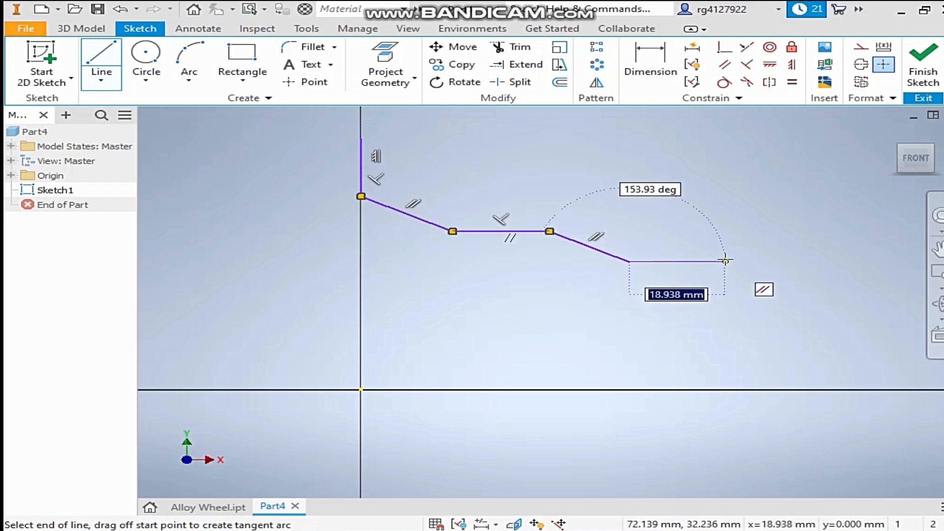
pyautogui.click(725, 261)
pyautogui.click(725, 221)
pyautogui.rightClick(725, 221)
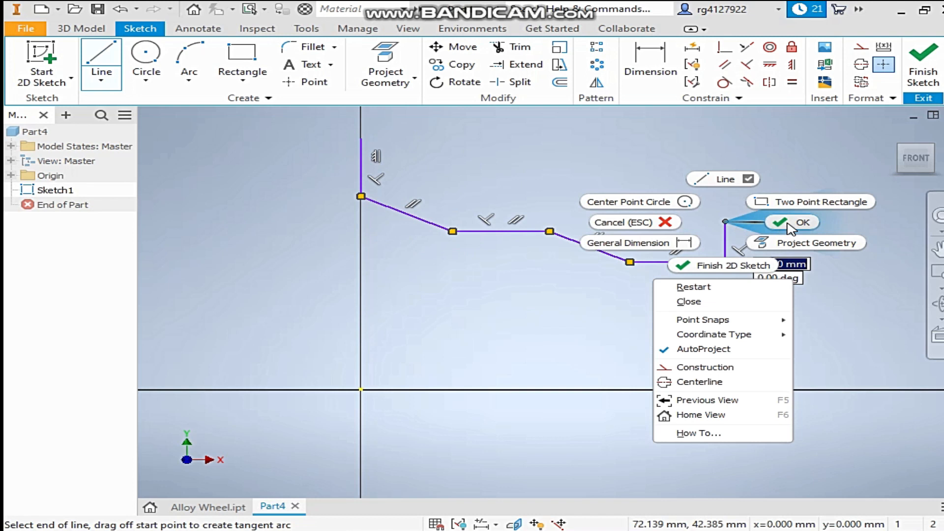
pyautogui.click(790, 225)
# Step: Convert the short vertical line at the far end of the profile into a centerline
pyautogui.rightClick(727, 244)
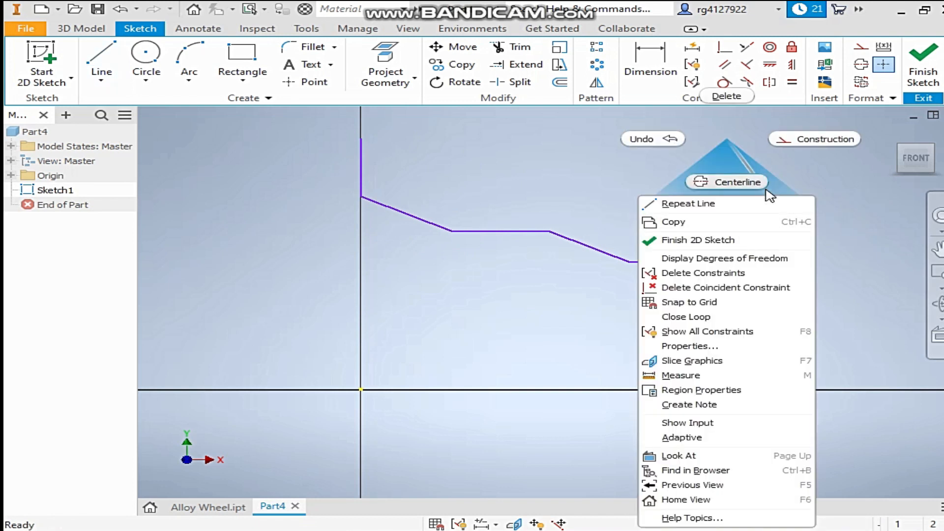
pyautogui.click(737, 182)
pyautogui.scroll(-3, 630, 177)
pyautogui.moveTo(629, 177); pyautogui.dragTo(500, 217, button='middle')
# Step: Dimension the first vertical line from the centerline as a 250 mm diameter
pyautogui.press('d')
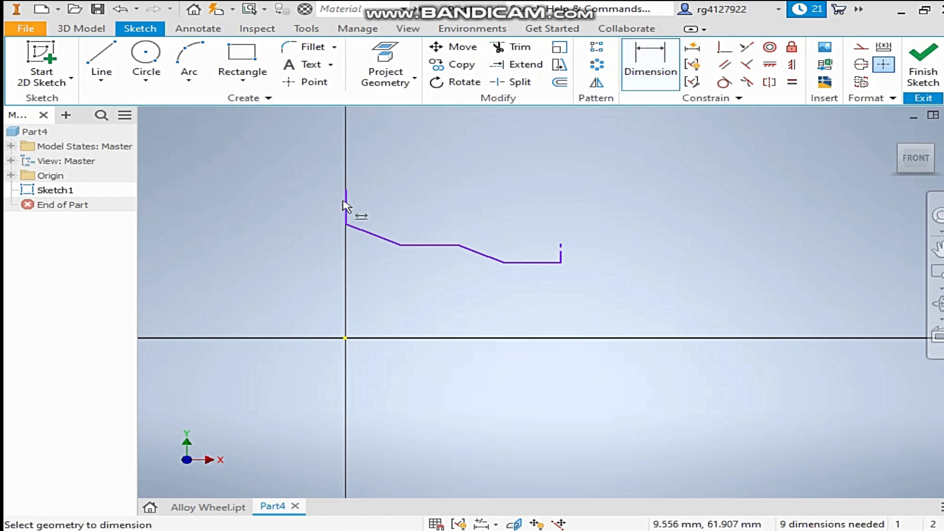
pyautogui.click(347, 203)
pyautogui.click(561, 253)
pyautogui.click(569, 207)
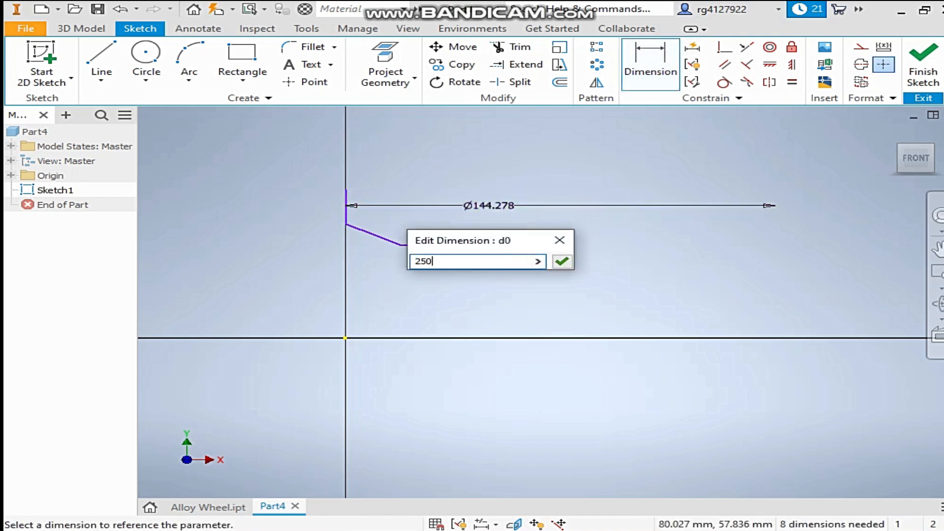
pyautogui.press('Return')
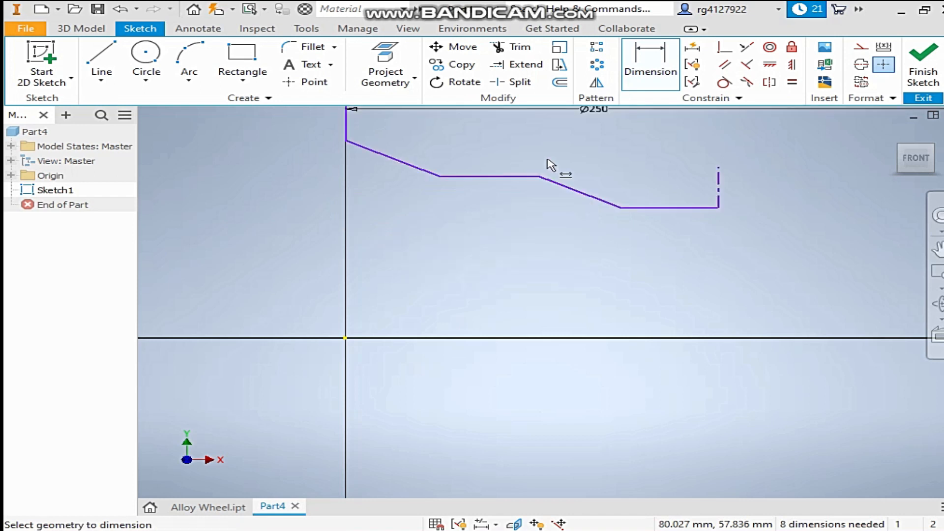
# Step: Dimension the first vertical line's length as 5 mm and the first sloped line's vertical height as 15 mm
pyautogui.moveTo(428, 174); pyautogui.dragTo(381, 301, button='middle')
pyautogui.click(305, 252)
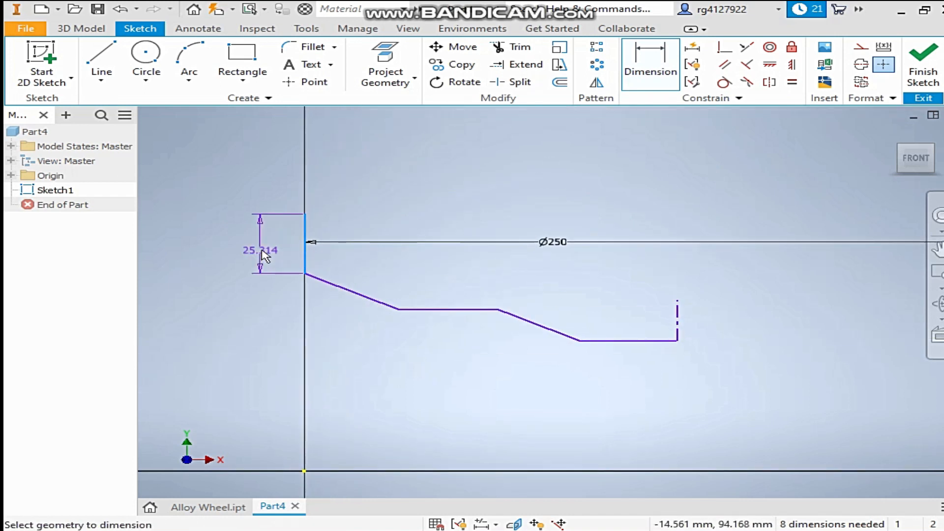
pyautogui.click(264, 254)
pyautogui.press('Return')
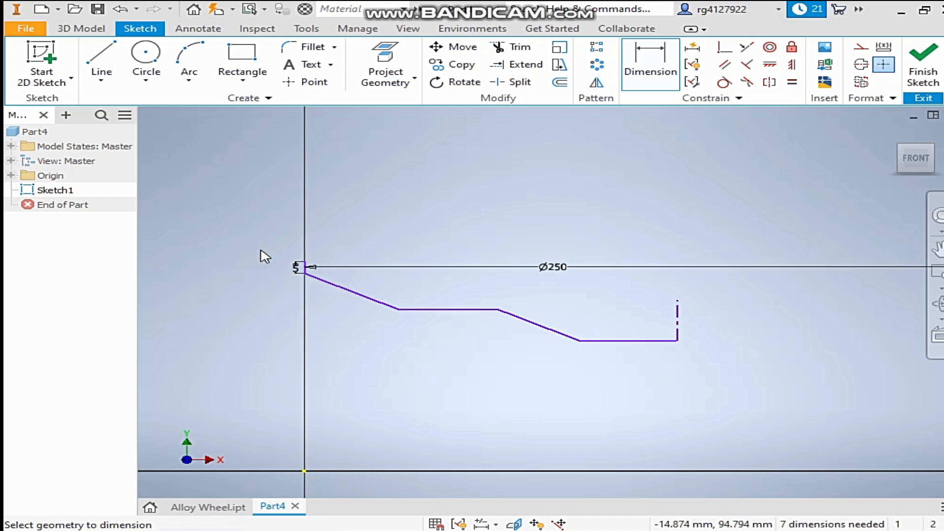
pyautogui.click(362, 304)
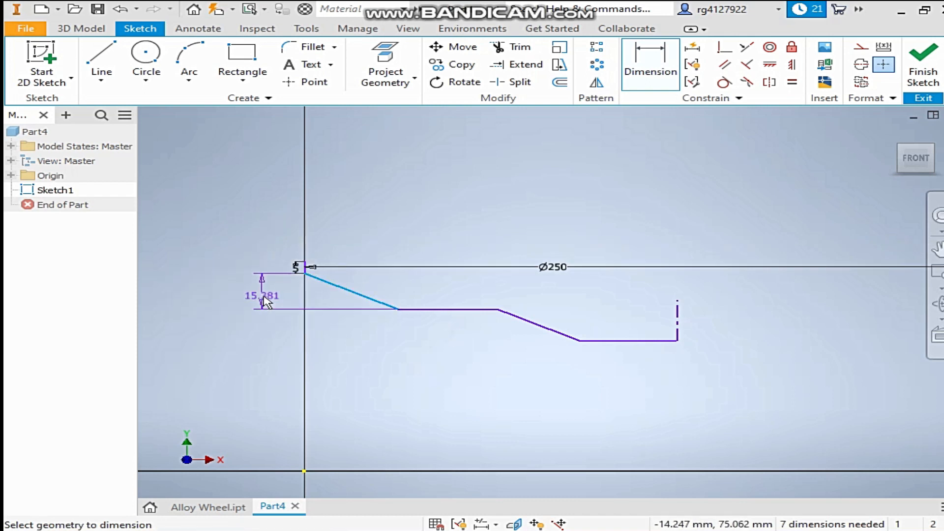
pyautogui.click(274, 302)
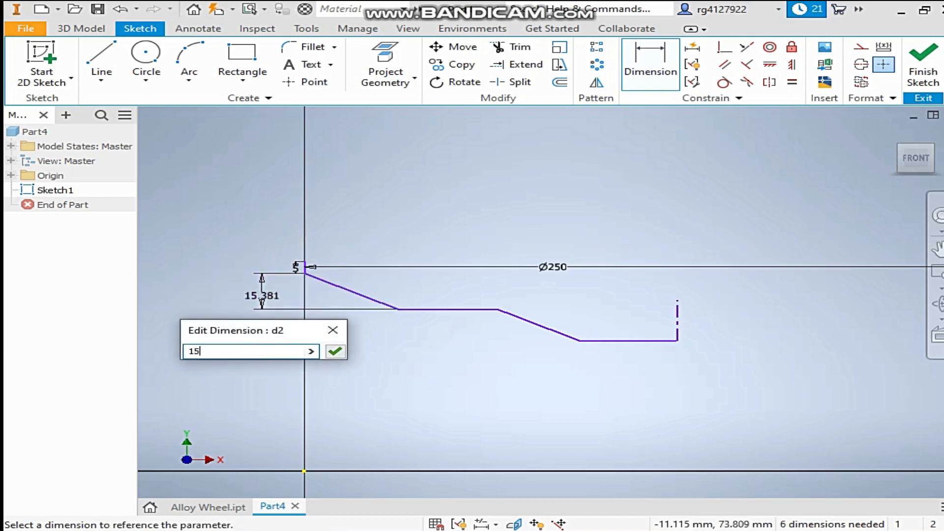
pyautogui.press('Return')
# Step: Dimension the upper horizontal segment as 20 mm and the lower horizontal segment as 50 mm
pyautogui.click(445, 310)
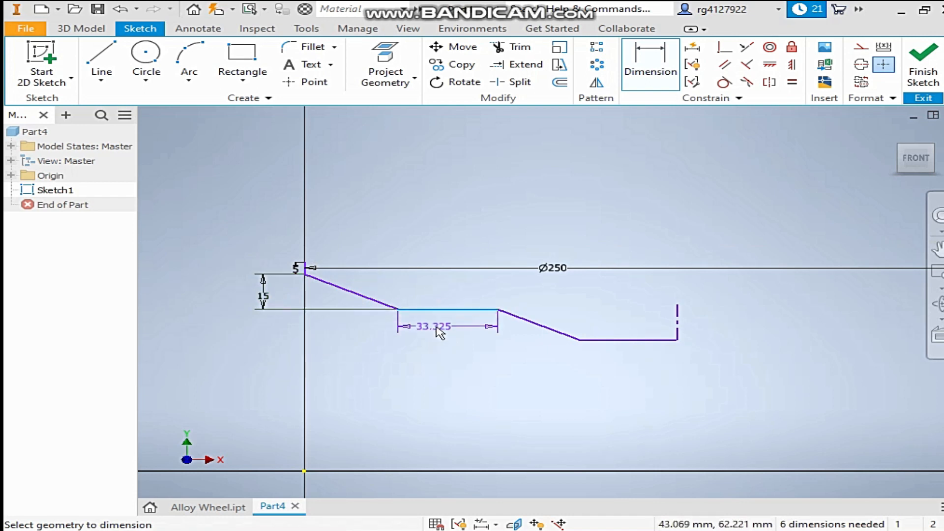
pyautogui.click(437, 328)
pyautogui.press('Return')
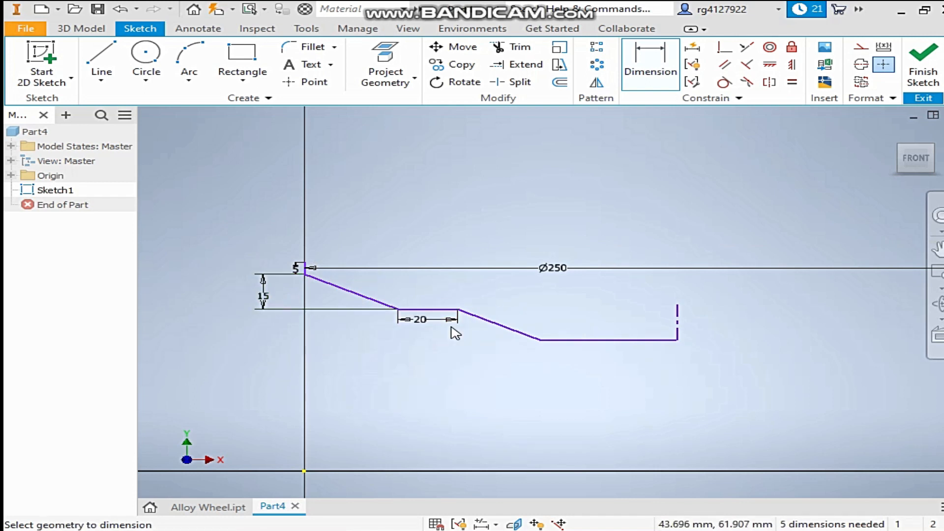
pyautogui.click(590, 349)
pyautogui.click(586, 360)
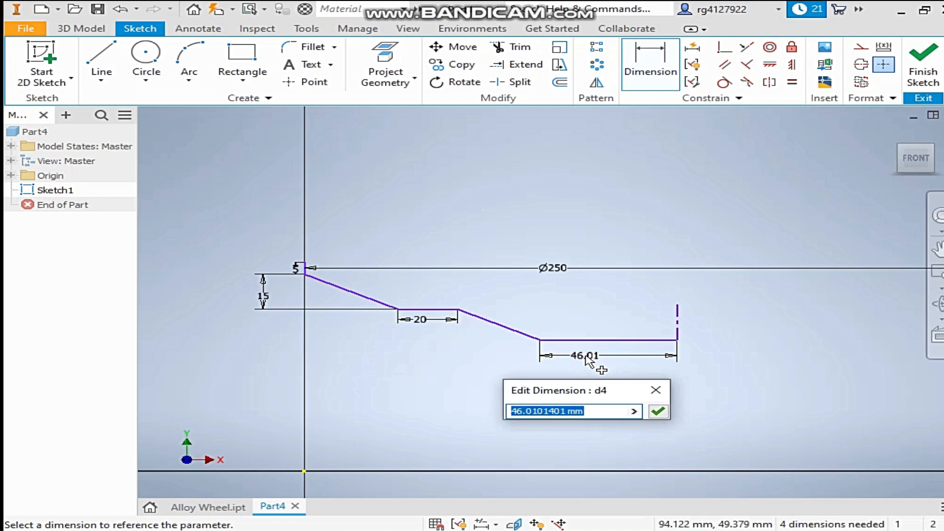
pyautogui.write('50')
pyautogui.press('Return')
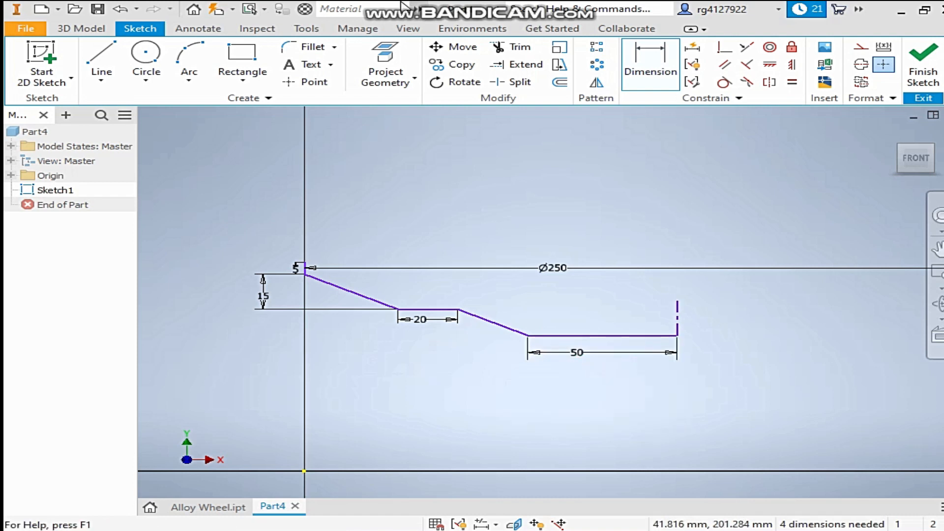
# Step: Set the angle between the first sloped line and the vertical to 60 degrees
pyautogui.scroll(3, 300, 289)
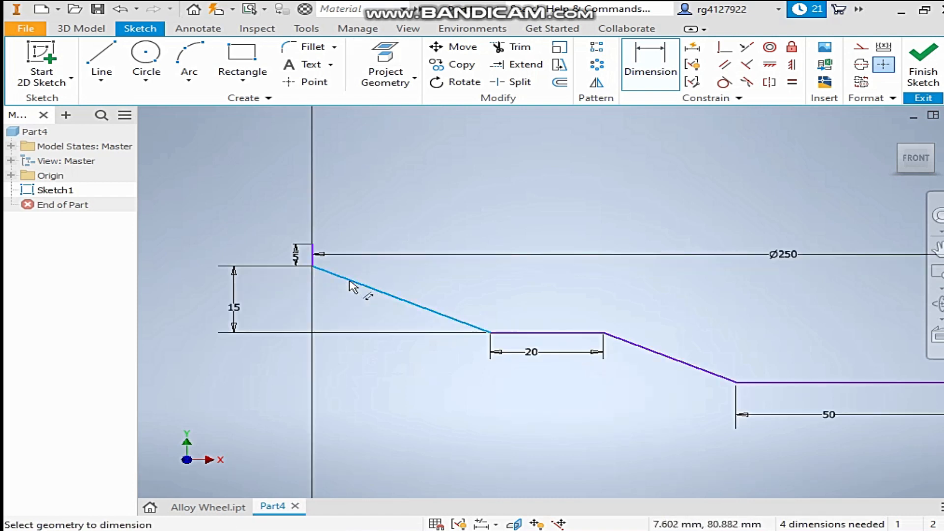
pyautogui.click(346, 299)
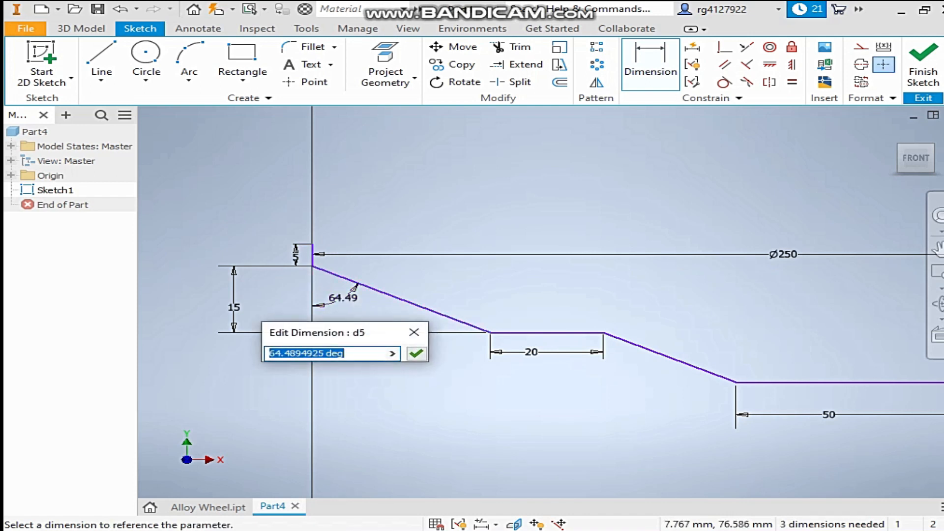
pyautogui.press('Return')
pyautogui.scroll(-4, 361, 305)
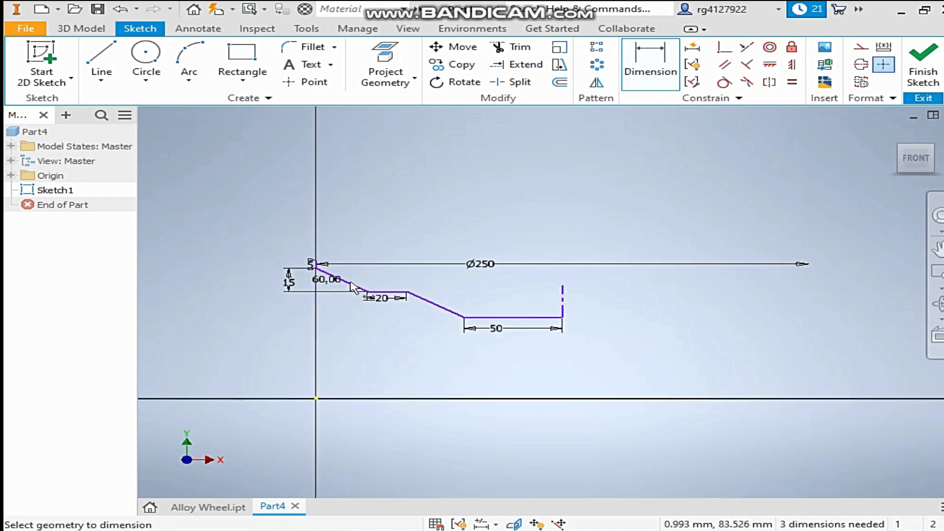
pyautogui.scroll(5, 425, 305)
pyautogui.click(413, 297)
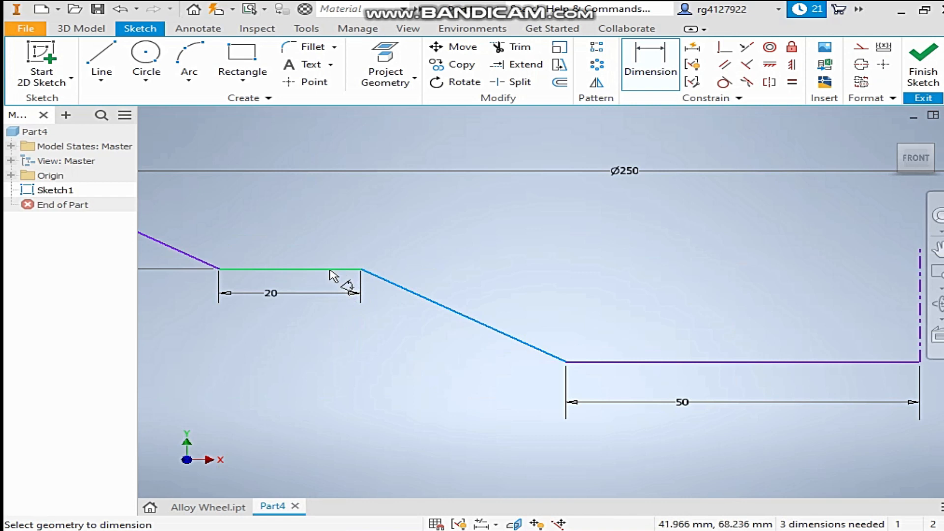
pyautogui.click(408, 330)
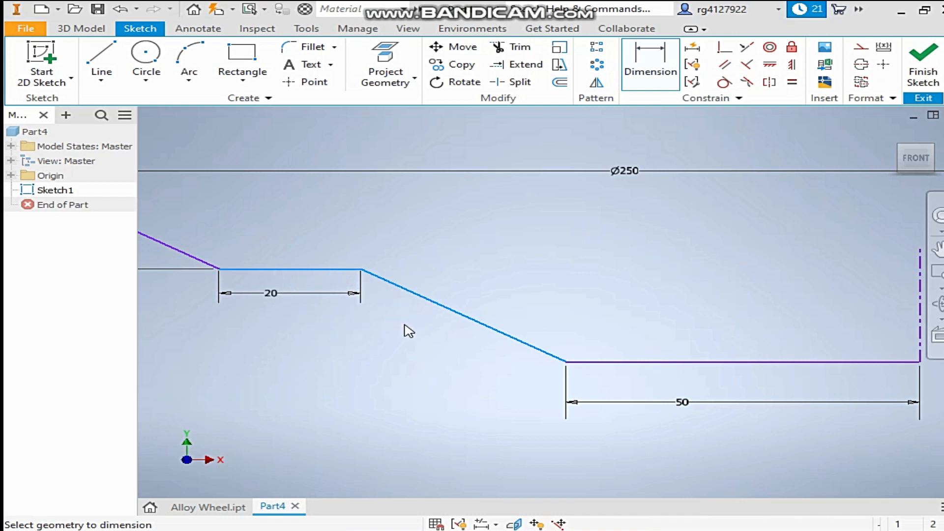
pyautogui.click(332, 137)
# Step: Dimension the vertical distance from the origin to the profile's upper endpoint as 254 mm
pyautogui.scroll(-5, 442, 260)
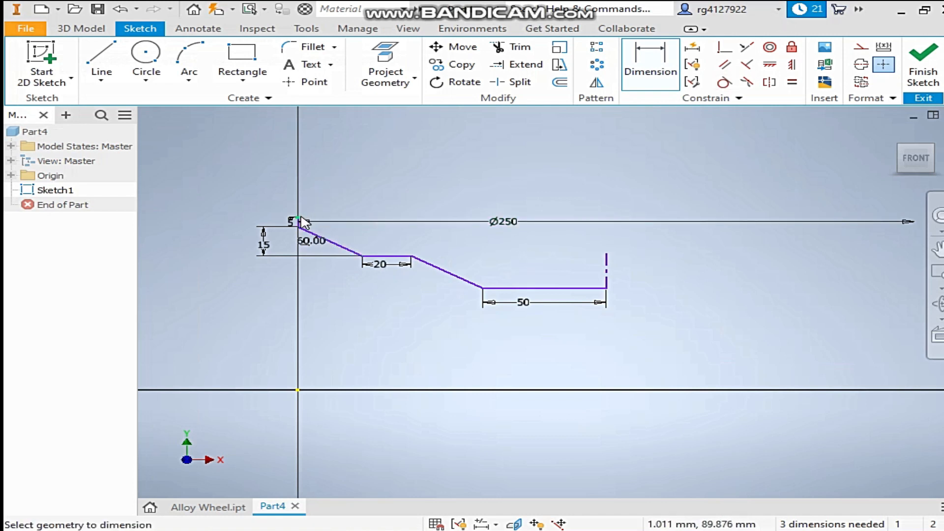
pyautogui.click(295, 383)
pyautogui.click(219, 339)
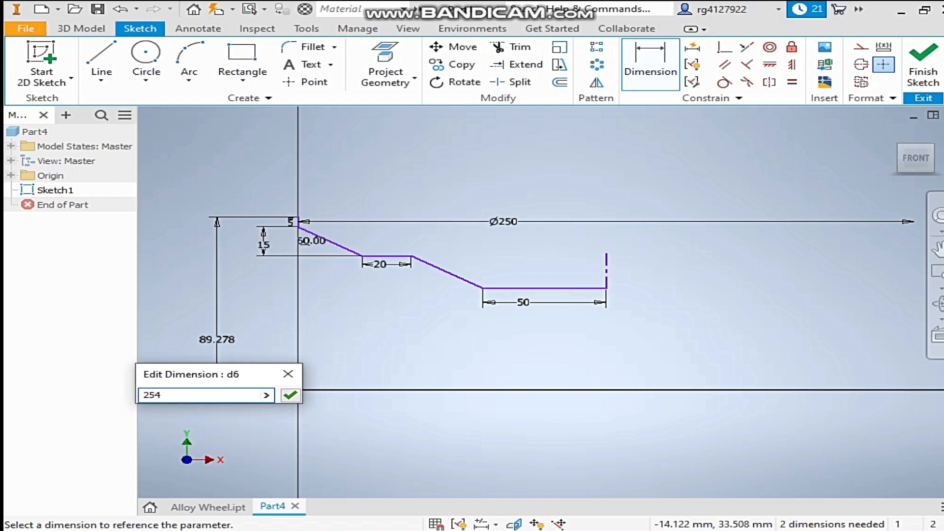
pyautogui.press('Return')
# Step: Align the lower endpoint of the profile's first vertical line with the origin using a vertical constraint
pyautogui.scroll(6, 263, 327)
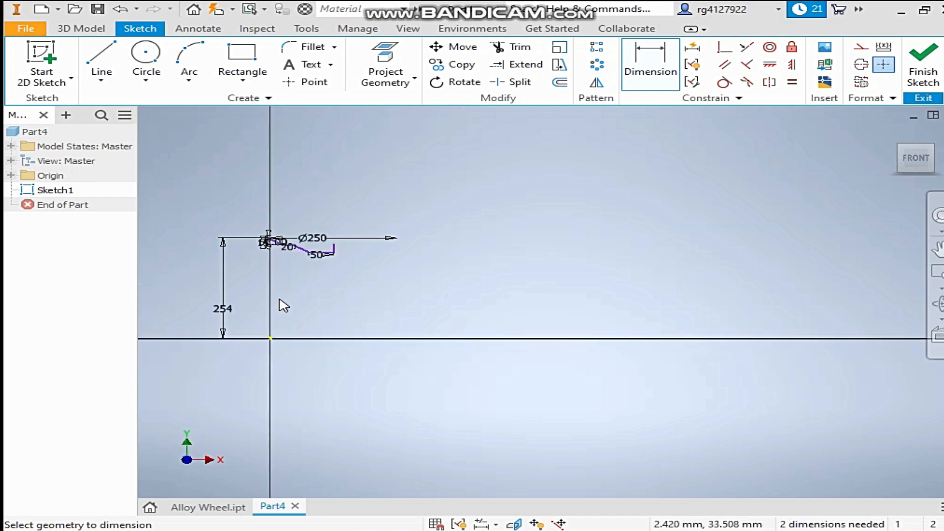
pyautogui.scroll(-5, 259, 231)
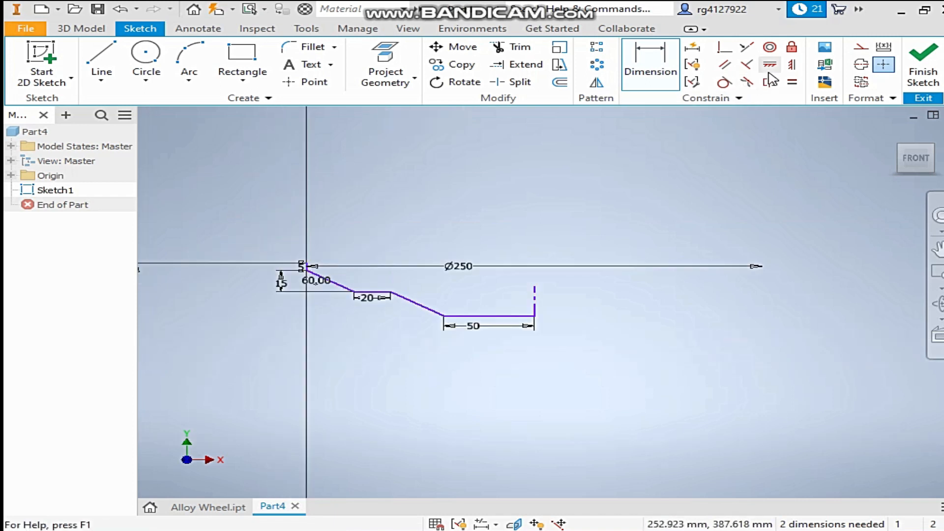
pyautogui.click(792, 65)
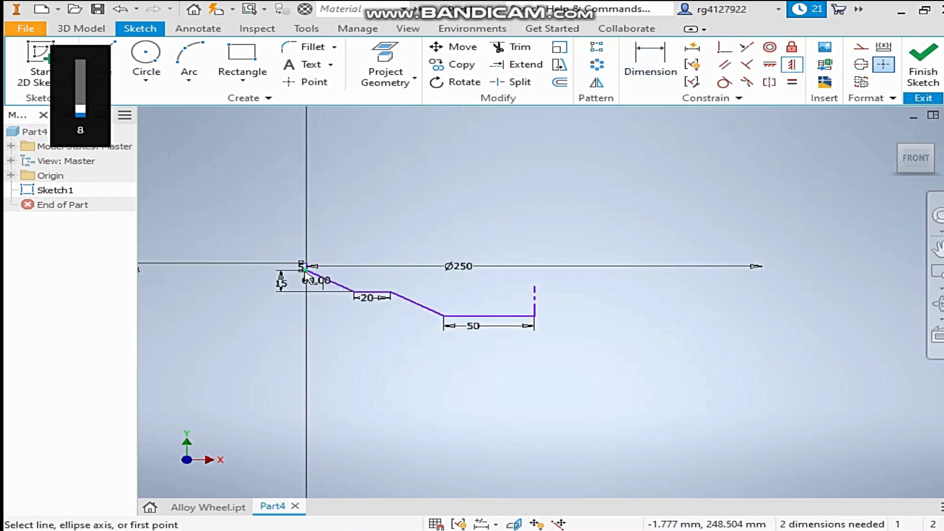
pyautogui.click(305, 270)
pyautogui.moveTo(374, 367); pyautogui.dragTo(457, 246, button='middle')
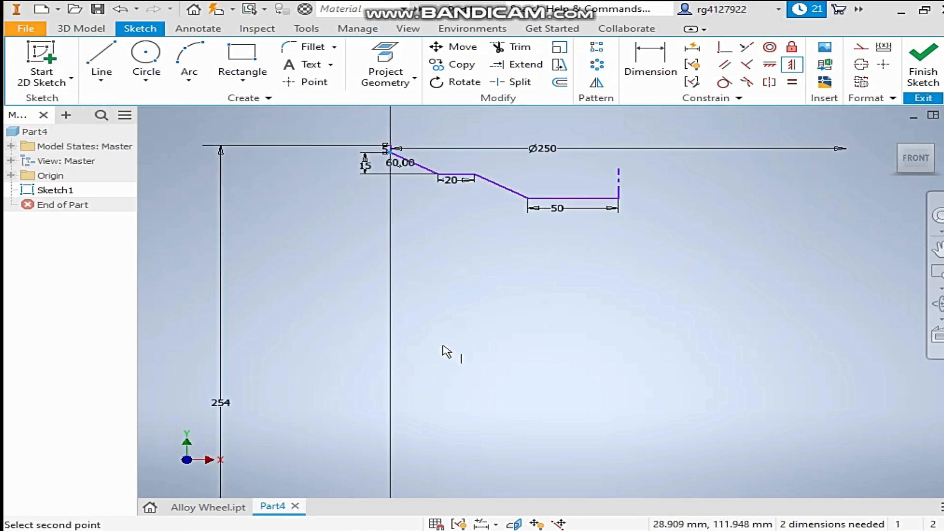
pyautogui.scroll(-5, 446, 351)
pyautogui.click(428, 402)
pyautogui.scroll(4, 431, 364)
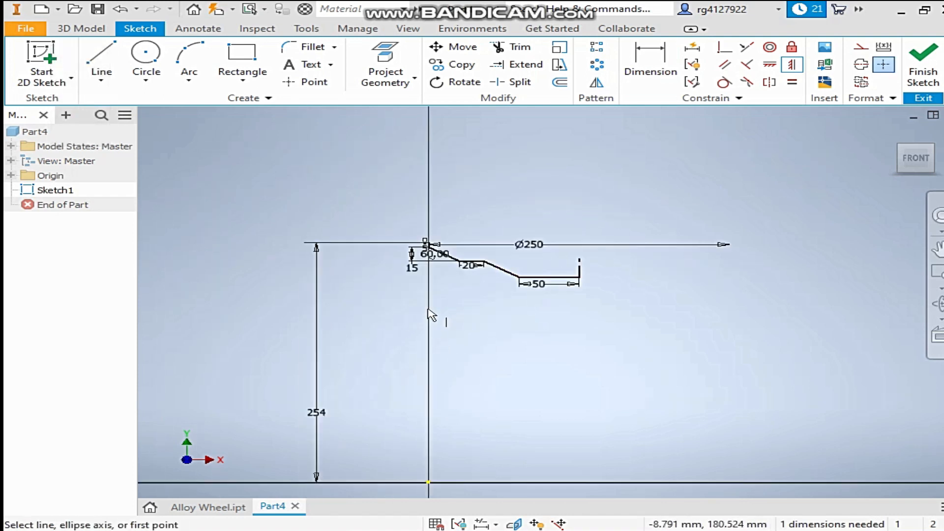
pyautogui.rightClick(476, 291)
pyautogui.click(541, 292)
pyautogui.moveTo(554, 303)
pyautogui.mouseDown(button='middle')
pyautogui.moveTo(457, 320)
pyautogui.moveTo(334, 322)
pyautogui.mouseUp(button='middle')
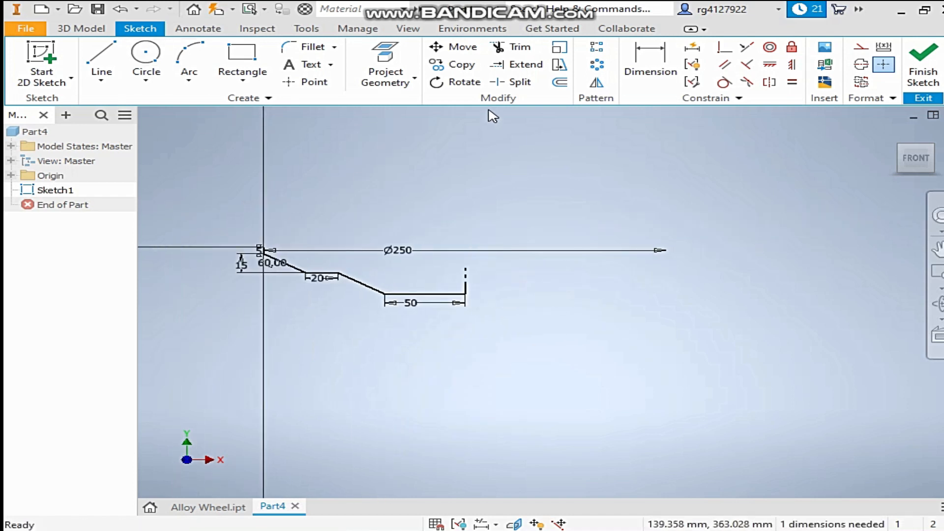
pyautogui.scroll(3, 491, 116)
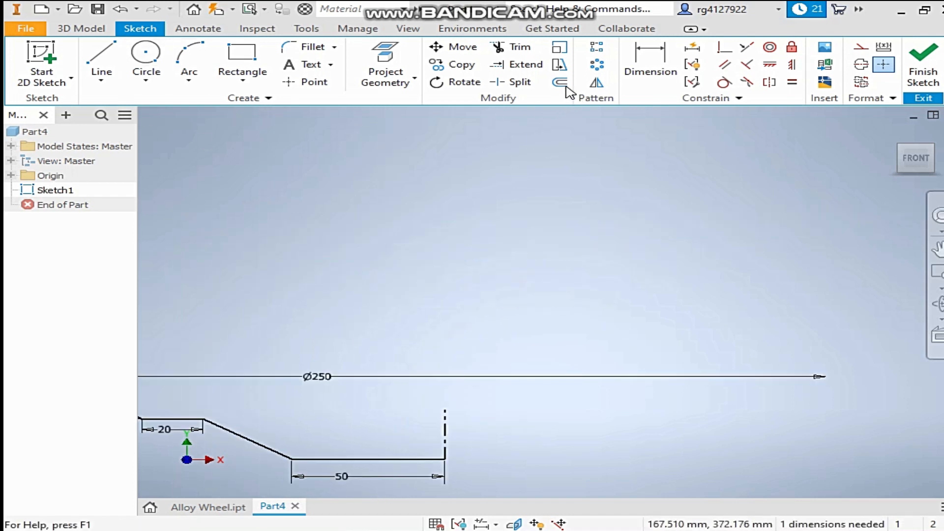
pyautogui.click(305, 47)
pyautogui.moveTo(358, 274); pyautogui.dragTo(505, 192, button='middle')
pyautogui.click(195, 149)
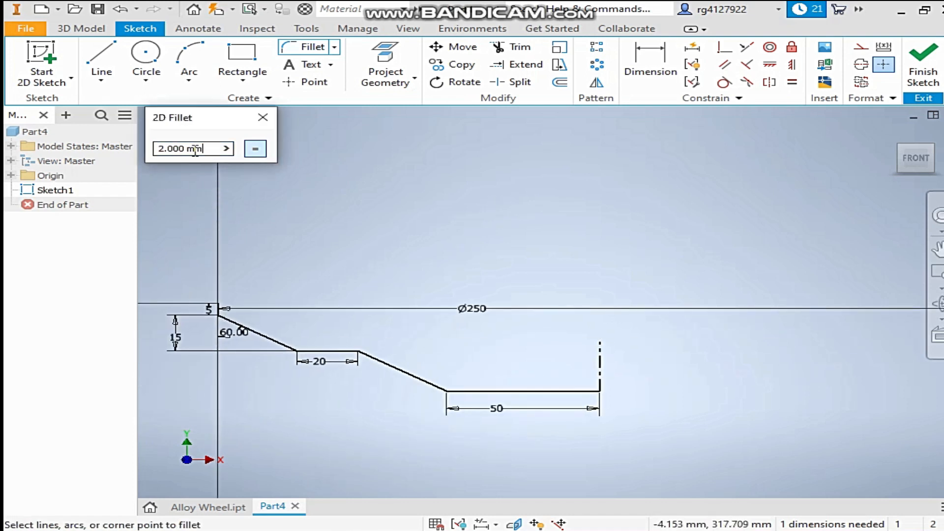
pyautogui.press('Return')
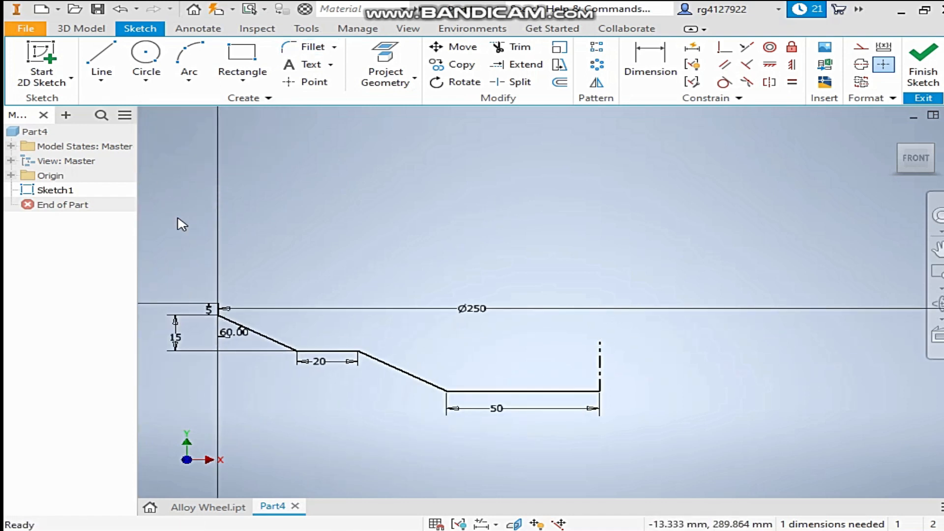
# Step: Fillet the four corners of the stepped wheel profile with a 4 mm radius
pyautogui.scroll(-3, 209, 324)
pyautogui.click(230, 313)
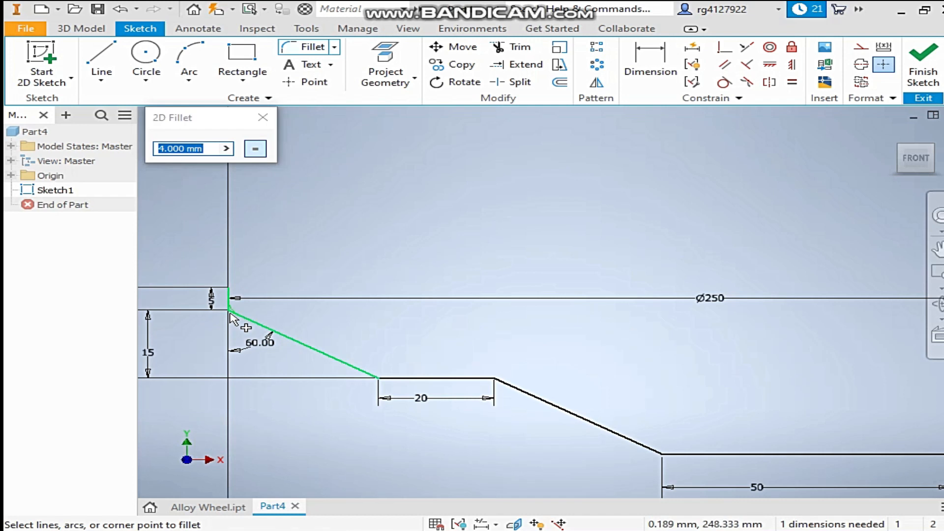
pyautogui.click(378, 378)
pyautogui.click(494, 379)
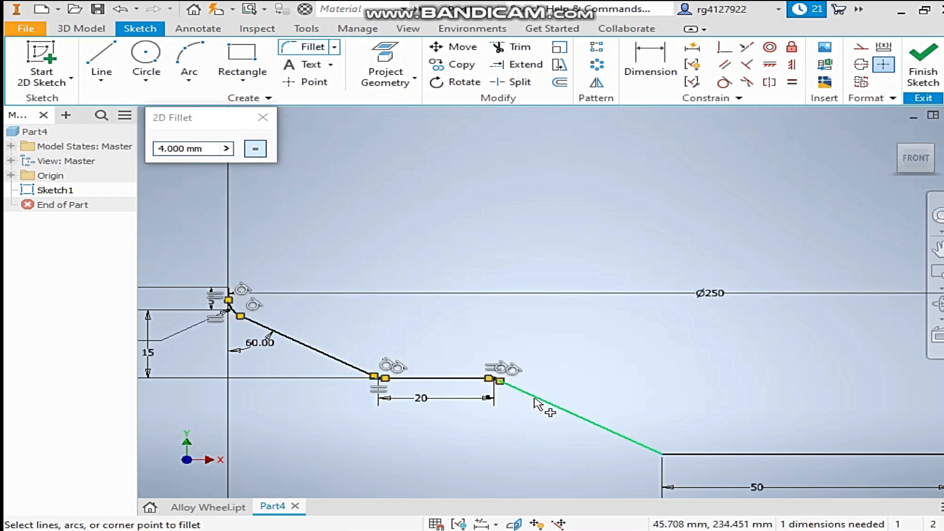
pyautogui.click(662, 453)
pyautogui.scroll(-5, 663, 469)
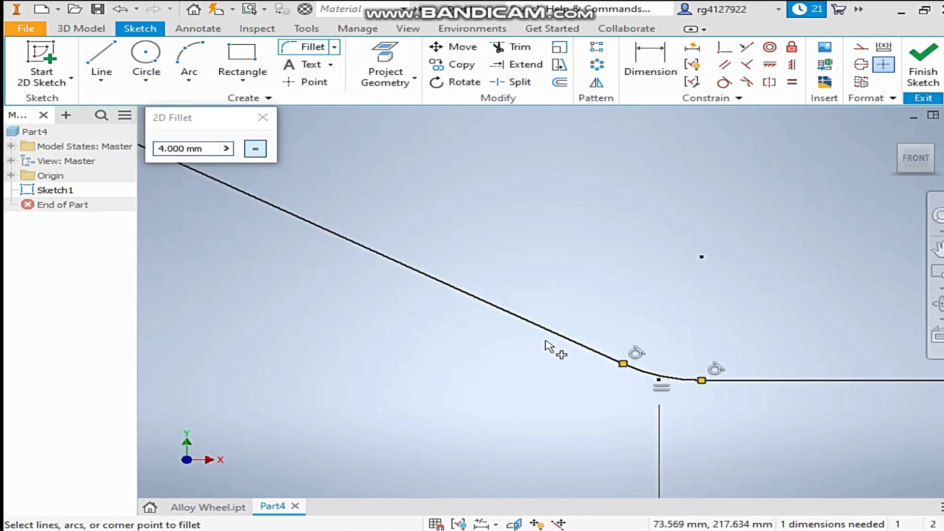
pyautogui.click(254, 121)
# Step: Mirror the whole filleted profile about the vertical centerline
pyautogui.scroll(6, 419, 260)
pyautogui.scroll(1, 672, 317)
pyautogui.moveTo(673, 318)
pyautogui.mouseDown(button='middle')
pyautogui.moveTo(611, 335)
pyautogui.moveTo(511, 388)
pyautogui.mouseUp(button='middle')
pyautogui.scroll(1, 511, 388)
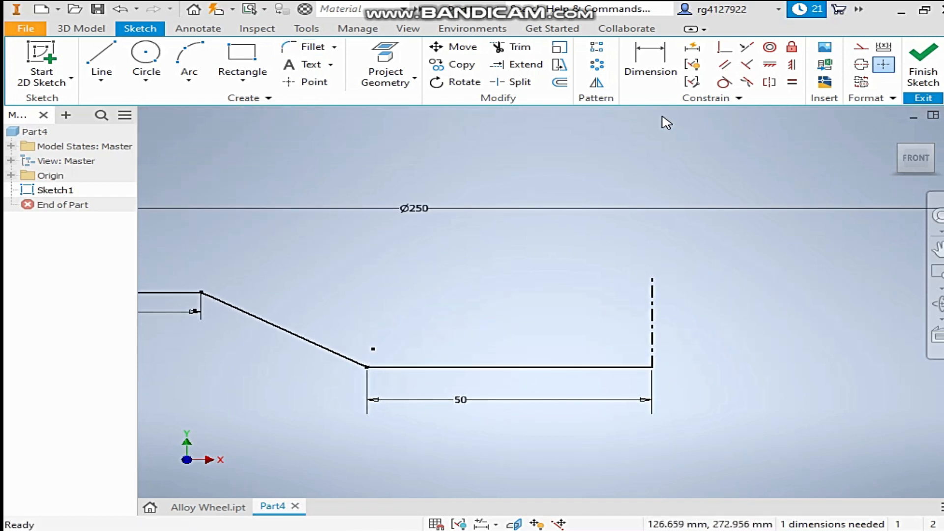
pyautogui.click(596, 83)
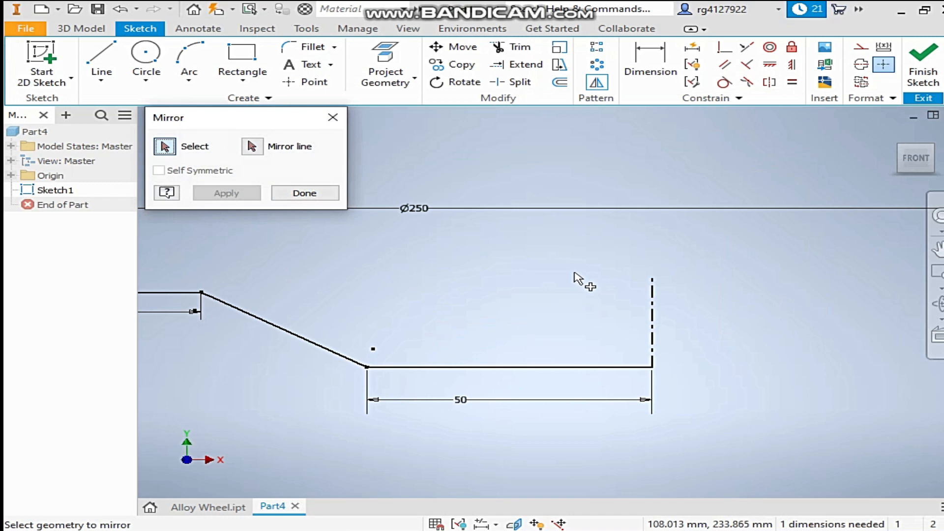
pyautogui.scroll(2, 513, 283)
pyautogui.moveTo(513, 283); pyautogui.dragTo(605, 285, button='middle')
pyautogui.moveTo(633, 214)
pyautogui.mouseDown()
pyautogui.moveTo(326, 375)
pyautogui.moveTo(239, 389)
pyautogui.mouseUp()
pyautogui.click(252, 147)
pyautogui.click(689, 310)
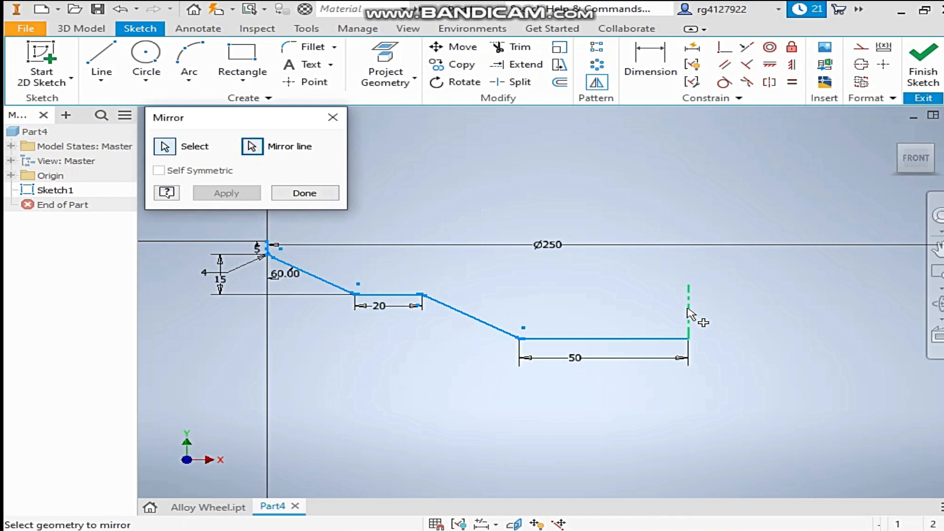
pyautogui.click(313, 196)
# Step: Offset the complete mirrored profile upward by 3 mm to give the rim its wall thickness
pyautogui.scroll(2, 452, 317)
pyautogui.moveTo(445, 317); pyautogui.dragTo(277, 326, button='middle')
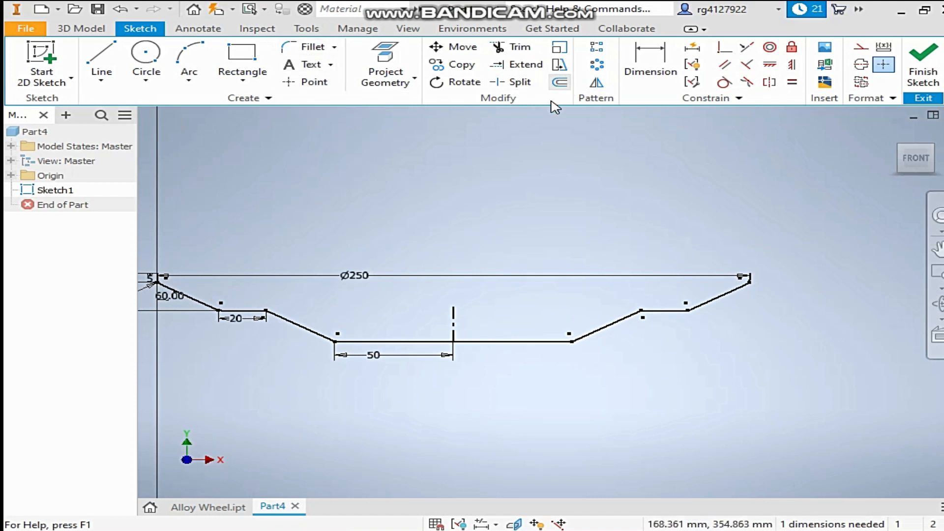
pyautogui.click(559, 81)
pyautogui.click(246, 310)
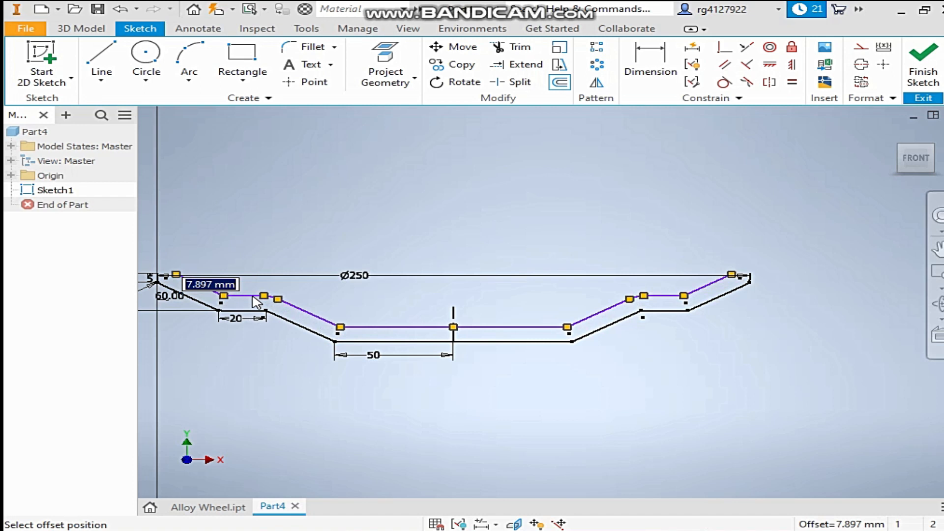
pyautogui.write('3')
pyautogui.press('Return')
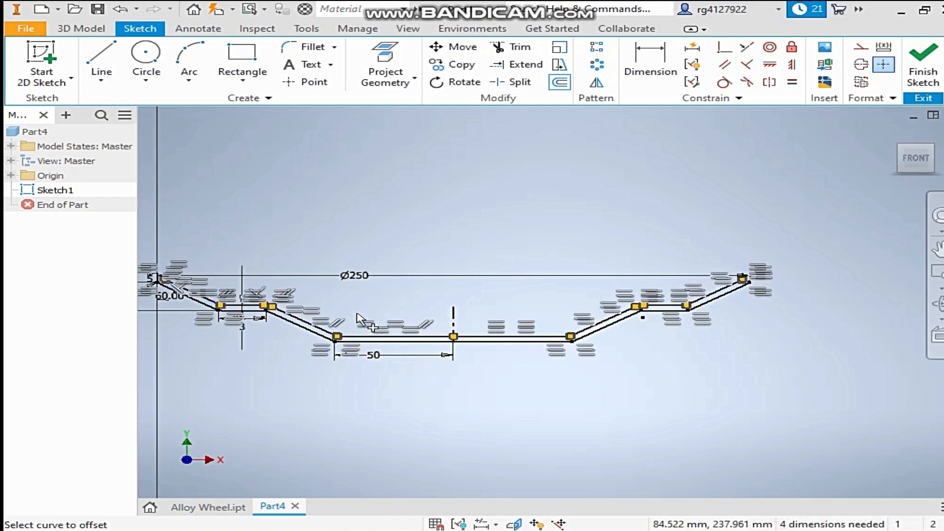
# Step: Close the left open end of the rim profile with a line between the original and offset upper endpoints
pyautogui.moveTo(356, 309)
pyautogui.mouseDown(button='middle')
pyautogui.moveTo(534, 307)
pyautogui.moveTo(488, 242)
pyautogui.moveTo(587, 197)
pyautogui.mouseUp(button='middle')
pyautogui.scroll(-5, 404, 257)
pyautogui.click(101, 63)
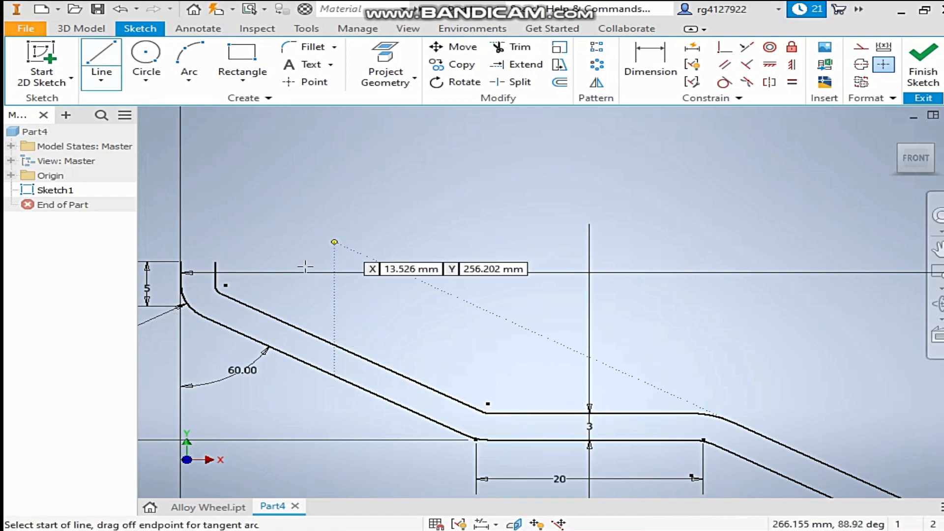
pyautogui.click(181, 261)
pyautogui.click(215, 261)
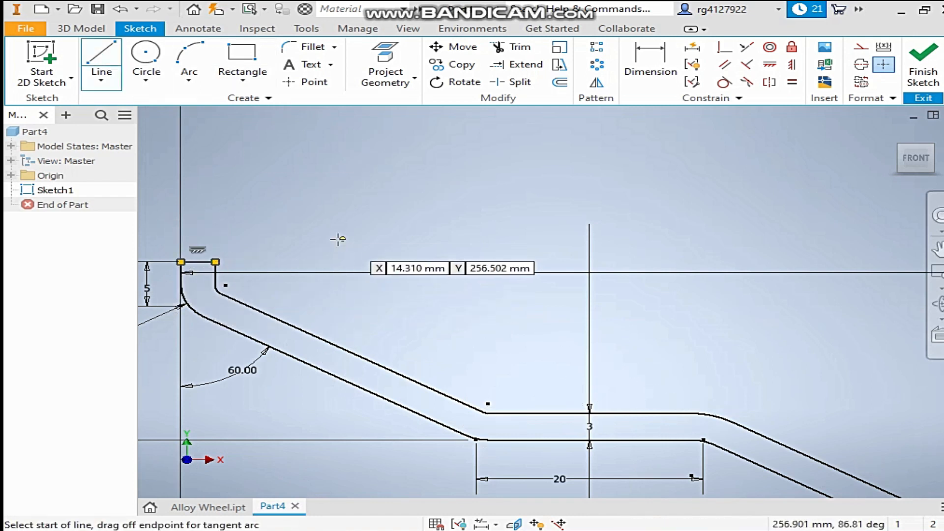
# Step: Close the right open end of the rim profile with a line joining its two upper endpoints
pyautogui.scroll(6, 340, 239)
pyautogui.scroll(-5, 683, 246)
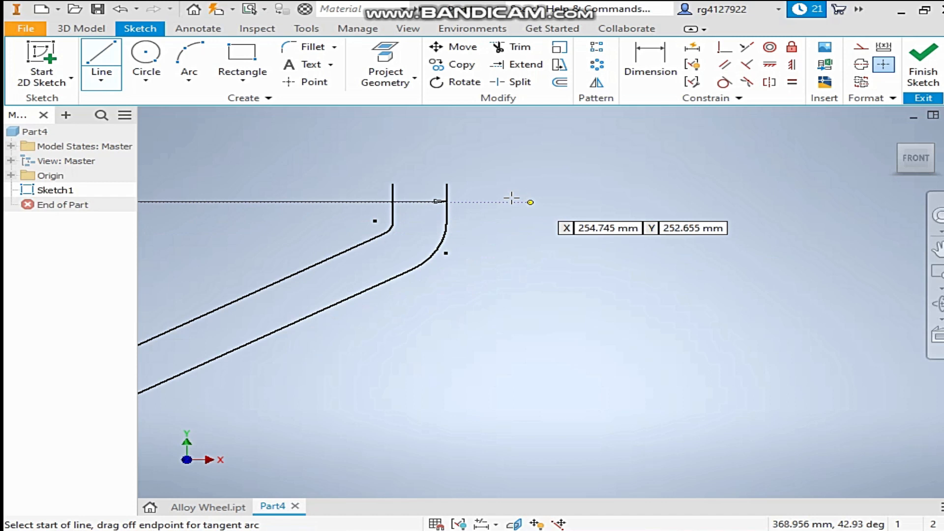
pyautogui.click(392, 184)
pyautogui.click(446, 184)
pyautogui.rightClick(530, 161)
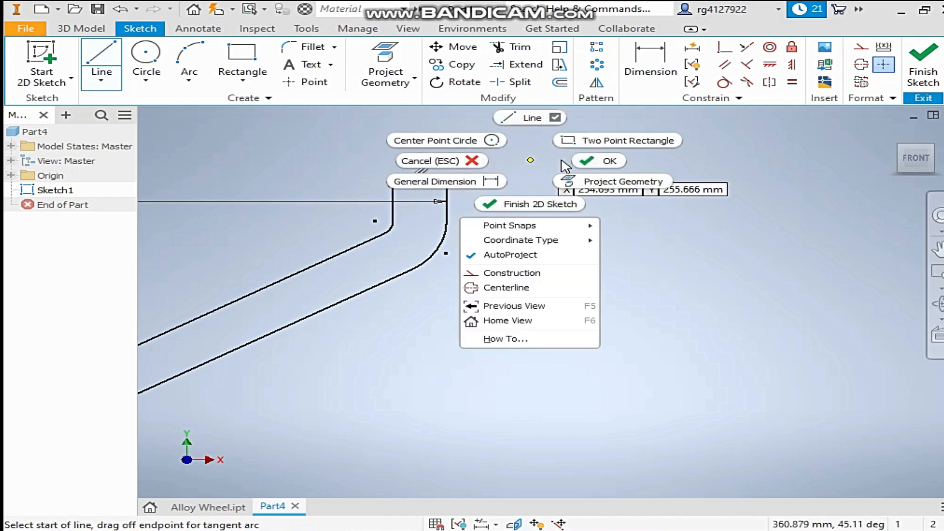
pyautogui.click(586, 162)
# Step: Set up a full 360-degree revolve of the profile's right half around the X axis
pyautogui.scroll(5, 554, 175)
pyautogui.moveTo(475, 205); pyautogui.dragTo(647, 239, button='middle')
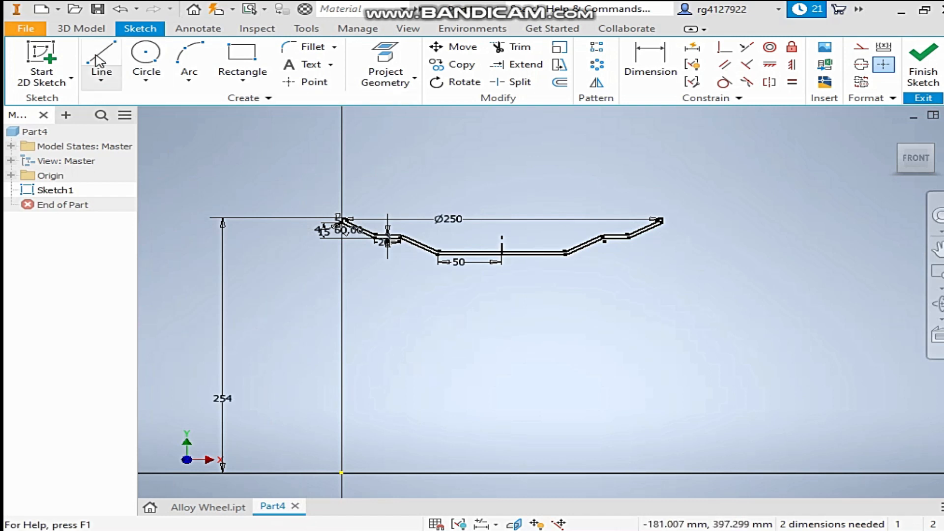
pyautogui.click(88, 31)
pyautogui.click(146, 58)
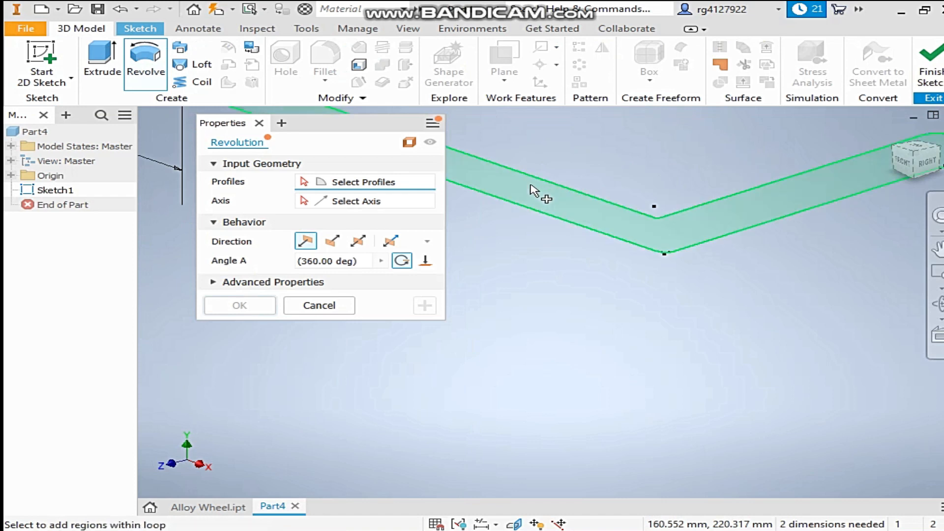
pyautogui.click(560, 197)
pyautogui.click(355, 201)
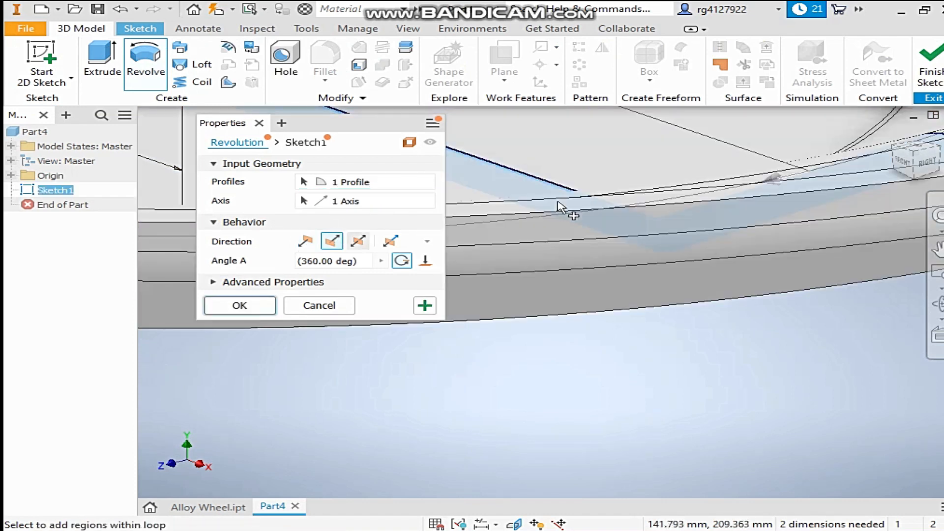
pyautogui.click(426, 201)
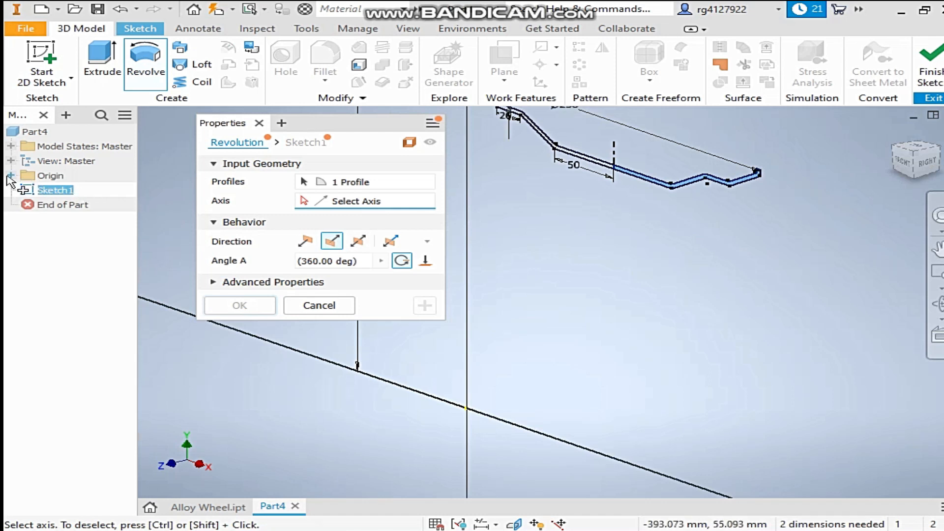
pyautogui.click(10, 175)
pyautogui.click(69, 234)
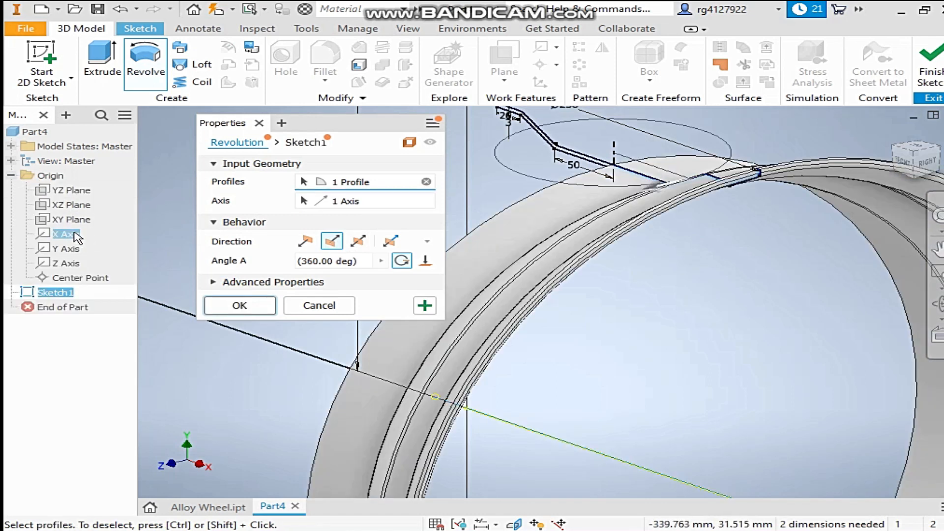
# Step: Add the profile's left half to the selection and create the full revolution of the rim
pyautogui.scroll(-5, 747, 238)
pyautogui.scroll(4, 642, 197)
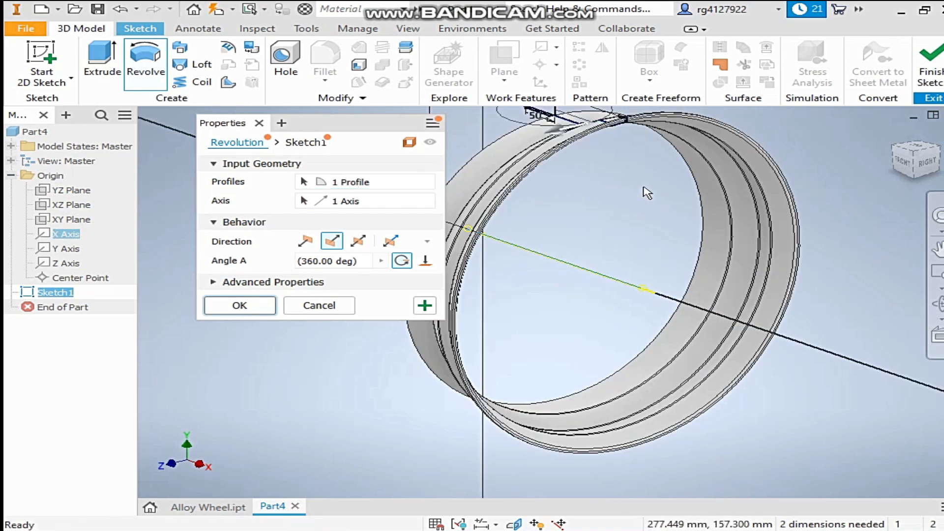
pyautogui.scroll(6, 565, 246)
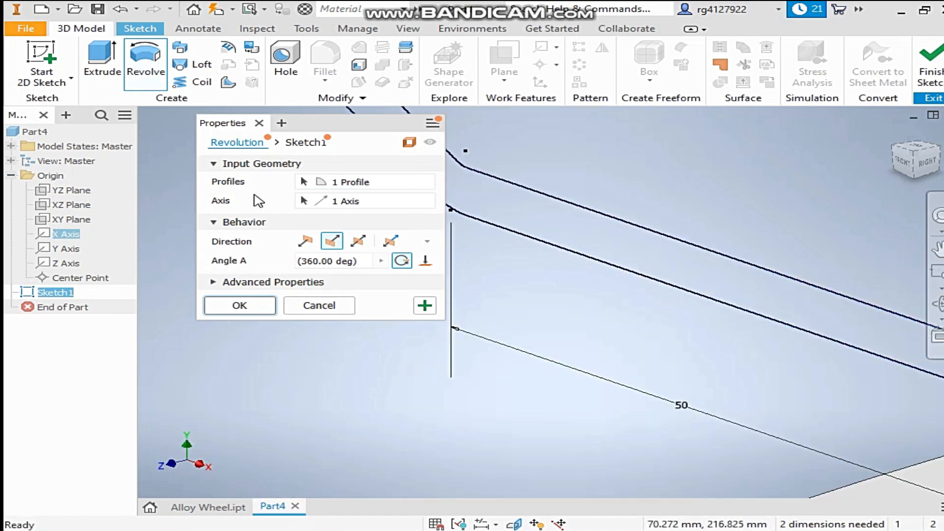
pyautogui.click(587, 247)
pyautogui.scroll(-4, 615, 255)
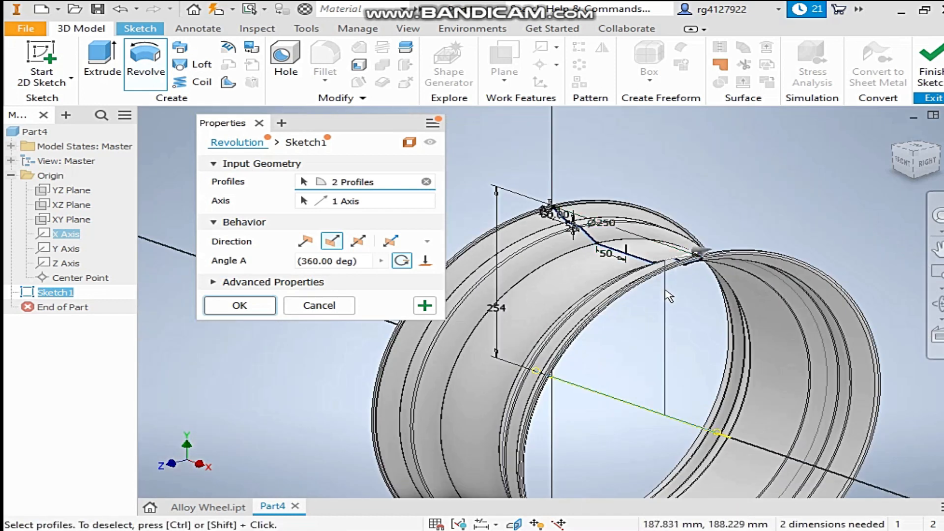
pyautogui.click(234, 307)
# Step: Create a sketch on the XY plane and place three points outside the rim on its left side
pyautogui.click(901, 167)
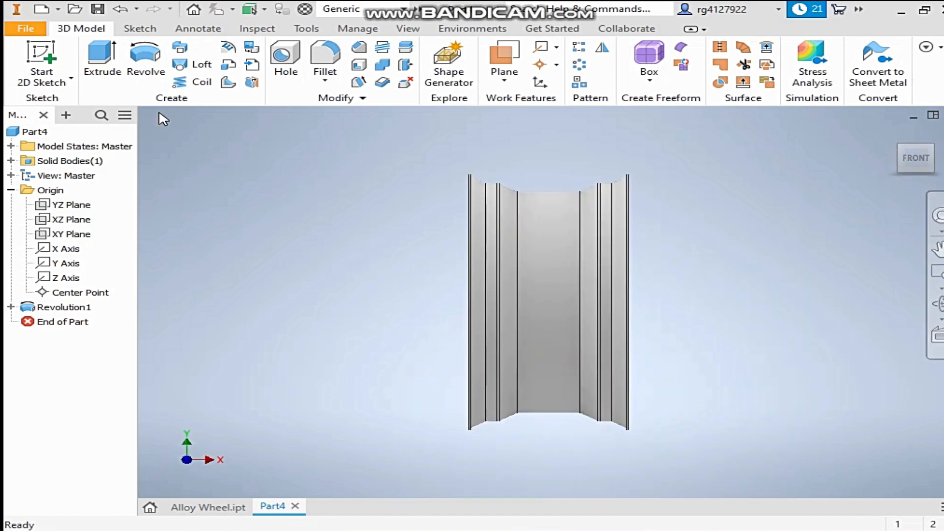
pyautogui.click(48, 50)
pyautogui.click(74, 234)
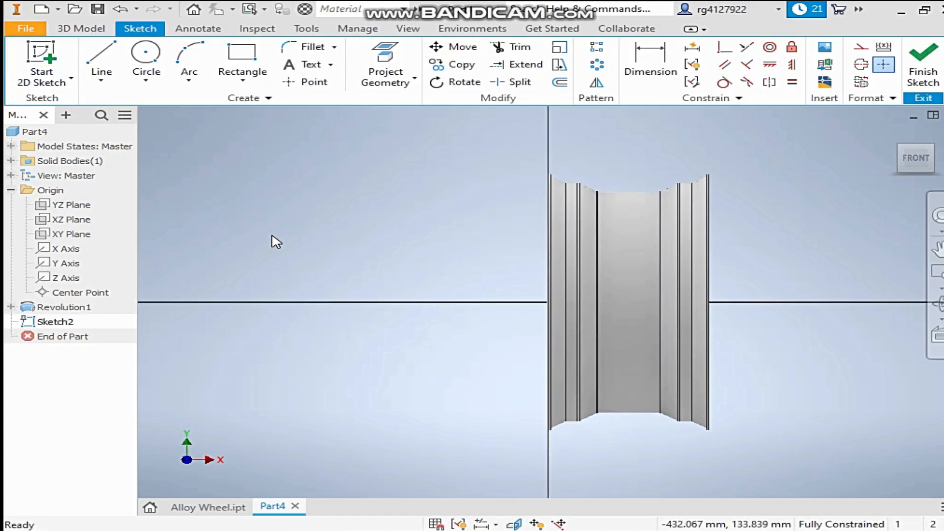
pyautogui.click(304, 82)
pyautogui.click(488, 195)
pyautogui.click(449, 249)
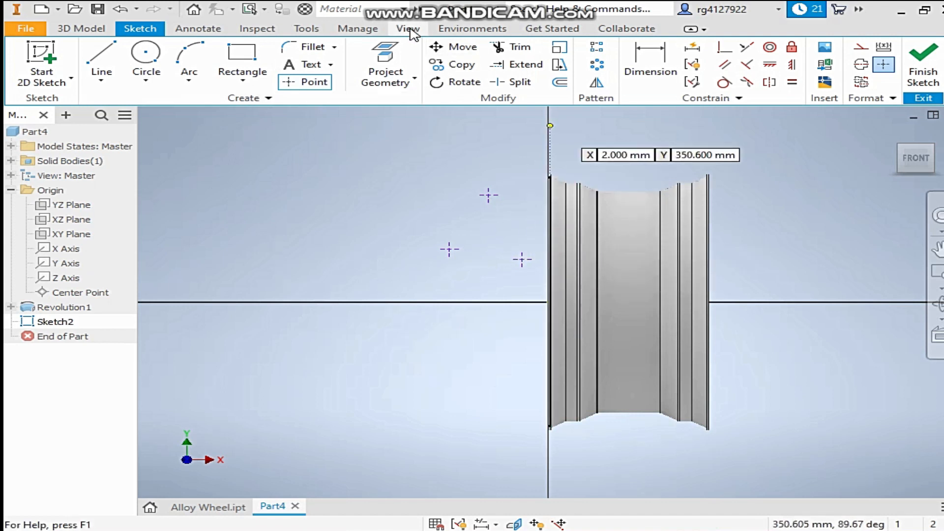
# Step: Switch the model's visual style to wireframe and end point placement
pyautogui.scroll(-5, 532, 274)
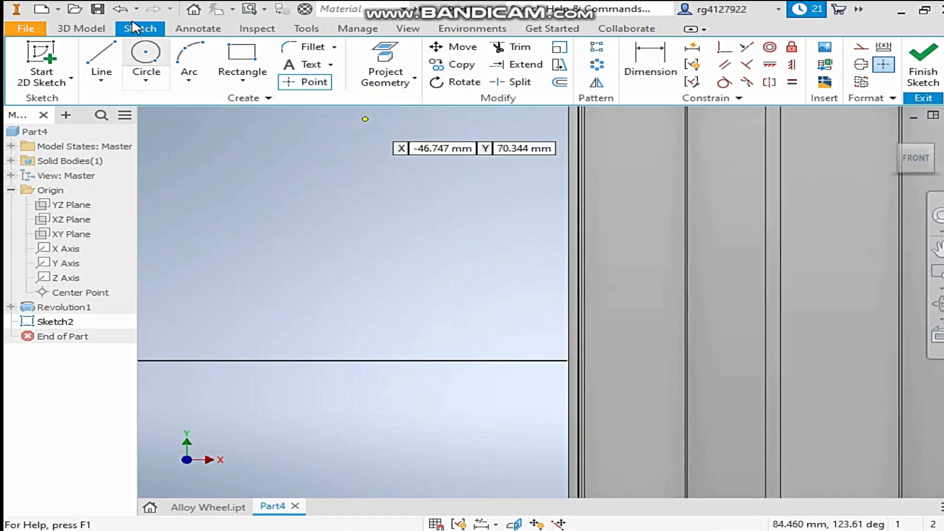
pyautogui.scroll(5, 385, 156)
pyautogui.moveTo(386, 156); pyautogui.dragTo(394, 270, button='middle')
pyautogui.scroll(-2, 417, 328)
pyautogui.scroll(-5, 417, 329)
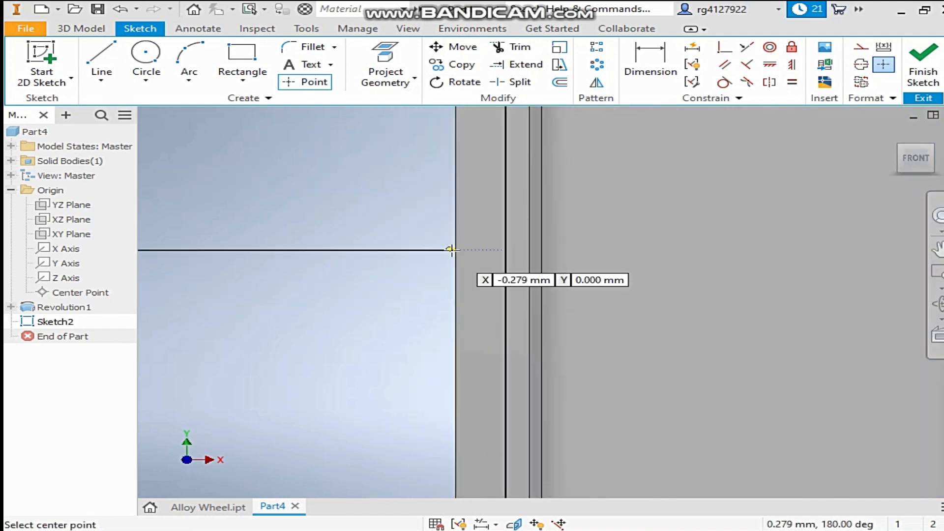
pyautogui.scroll(2, 344, 272)
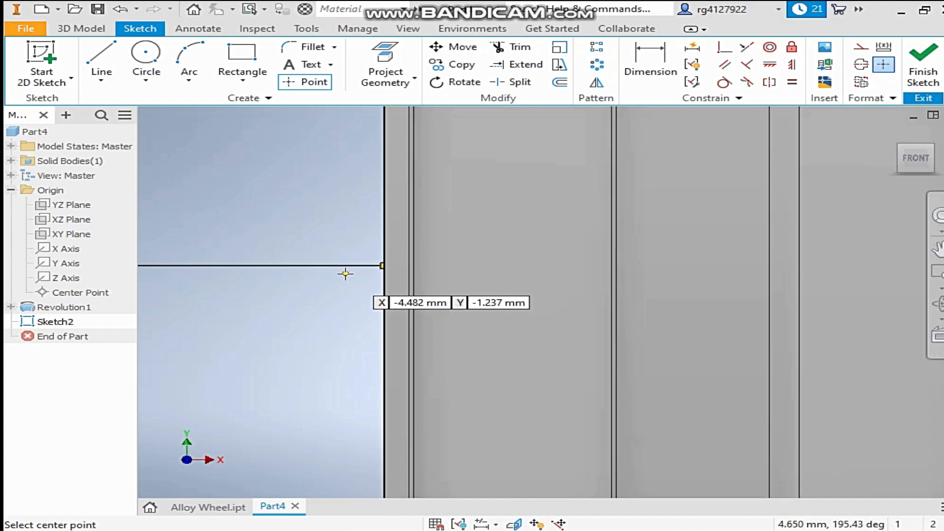
pyautogui.click(408, 28)
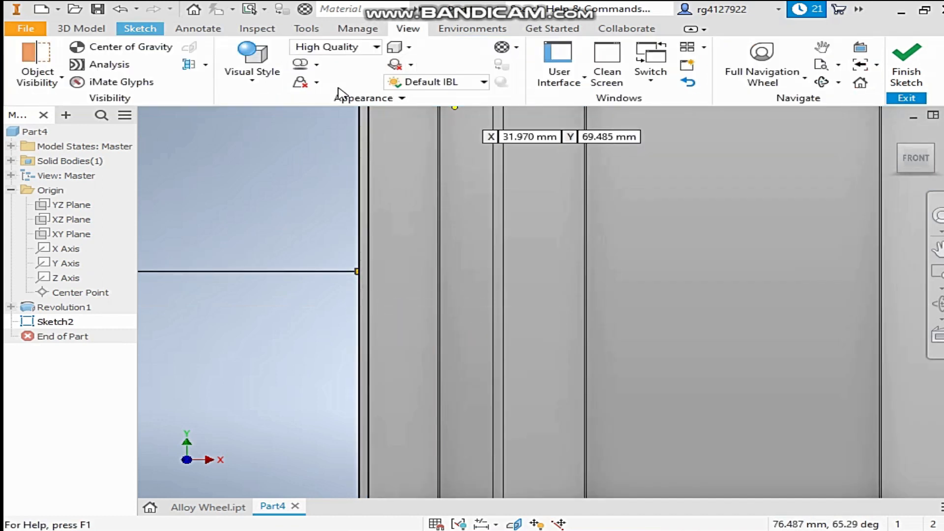
pyautogui.click(252, 69)
pyautogui.click(297, 135)
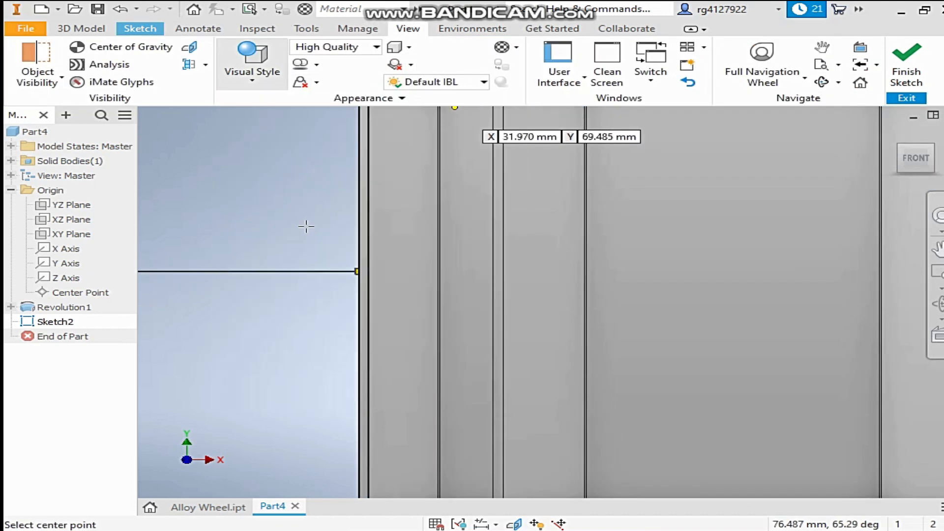
pyautogui.scroll(-4, 349, 285)
pyautogui.rightClick(370, 268)
pyautogui.click(420, 268)
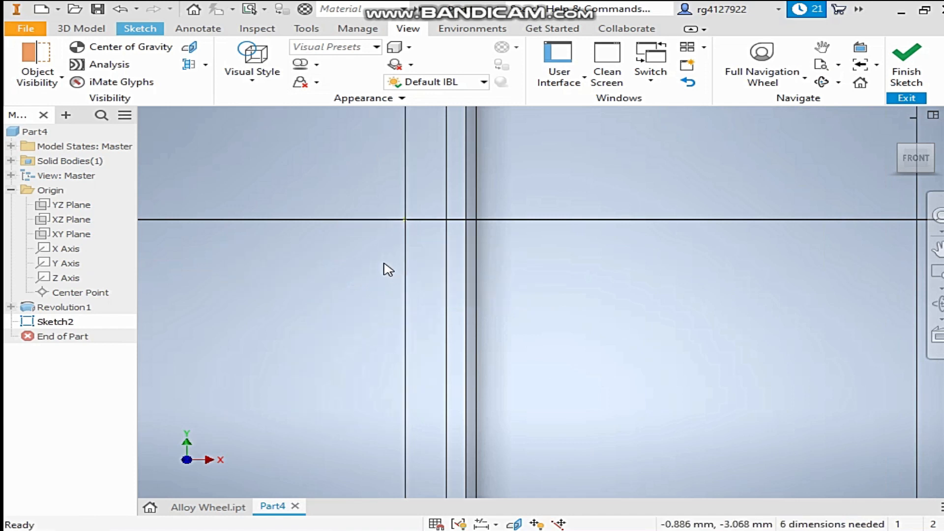
# Step: Dimension the horizontal distance from the lowest sketch point to the rim's left outer edge as 30 mm
pyautogui.scroll(6, 383, 263)
pyautogui.scroll(2, 388, 266)
pyautogui.moveTo(373, 209); pyautogui.dragTo(485, 352, button='middle')
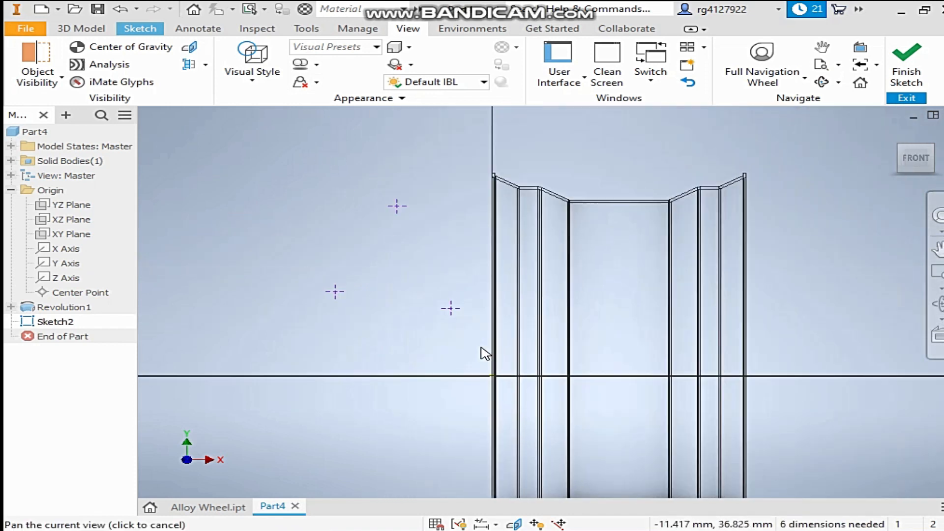
pyautogui.click(141, 27)
pyautogui.click(647, 67)
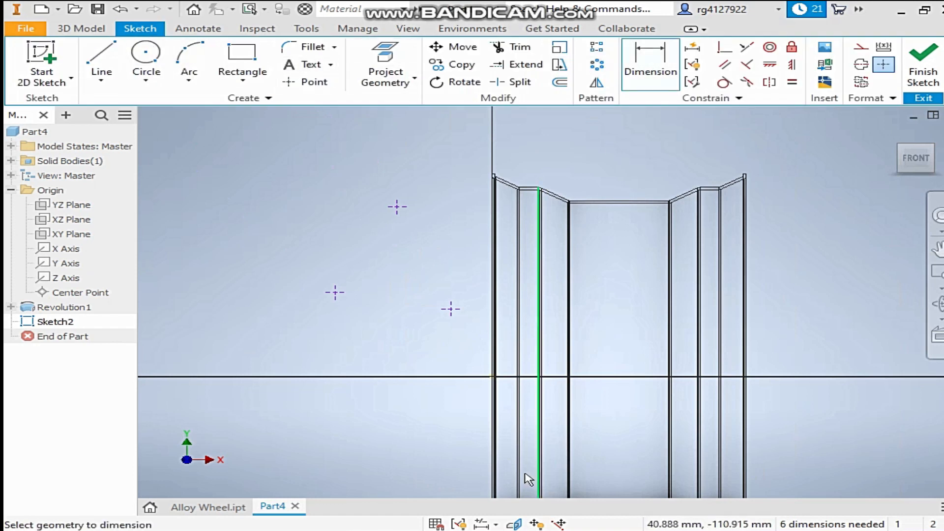
pyautogui.scroll(-3, 491, 378)
pyautogui.click(416, 251)
pyautogui.click(495, 388)
pyautogui.click(448, 397)
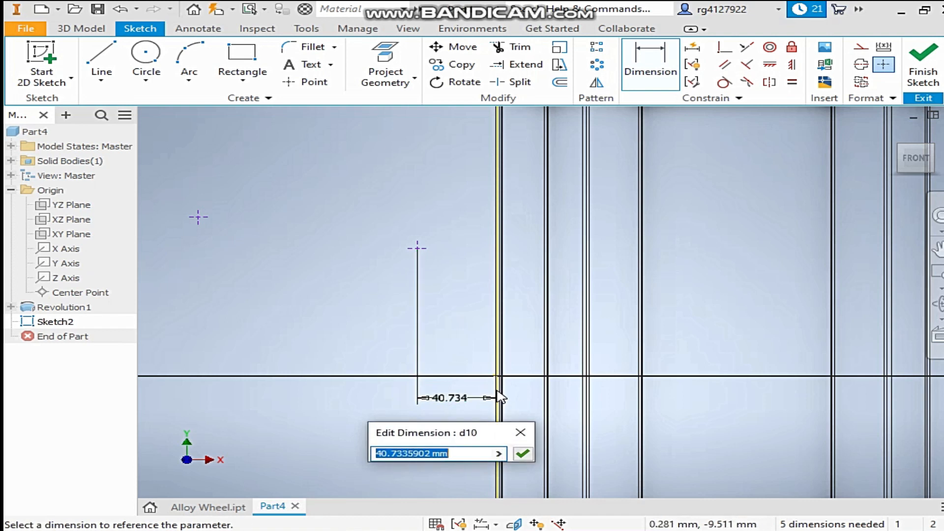
pyautogui.write('30')
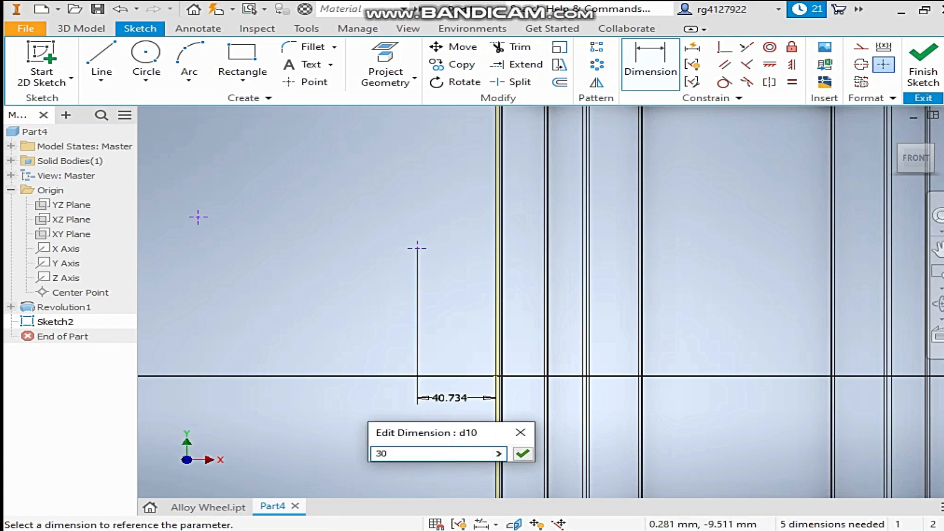
pyautogui.press('Return')
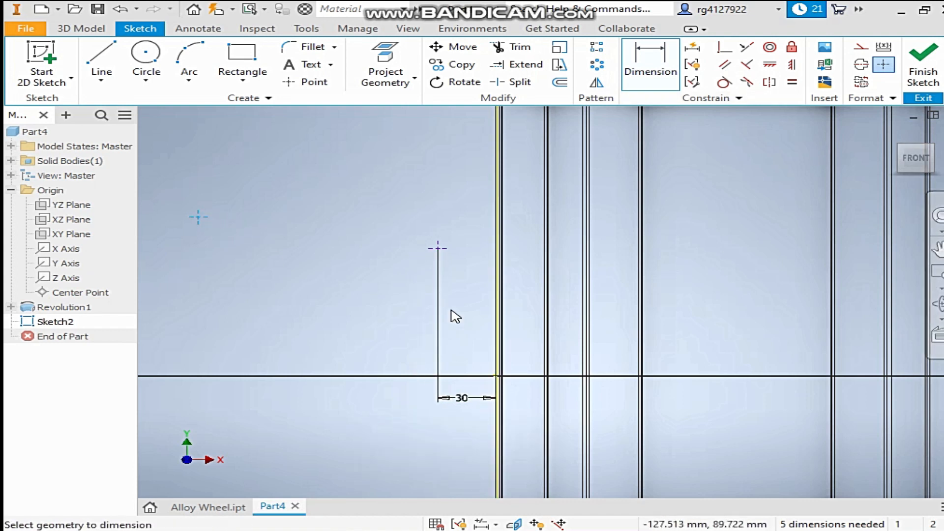
# Step: Dimension the horizontal distance from the leftmost sketch point to the rim's left outer edge as 100 mm
pyautogui.click(494, 376)
pyautogui.click(407, 432)
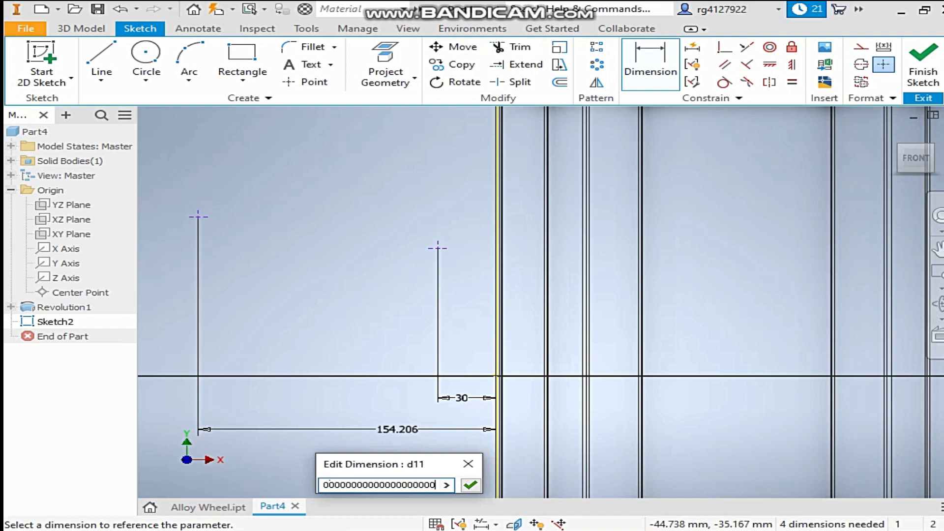
pyautogui.press('Escape')
pyautogui.press('Escape')
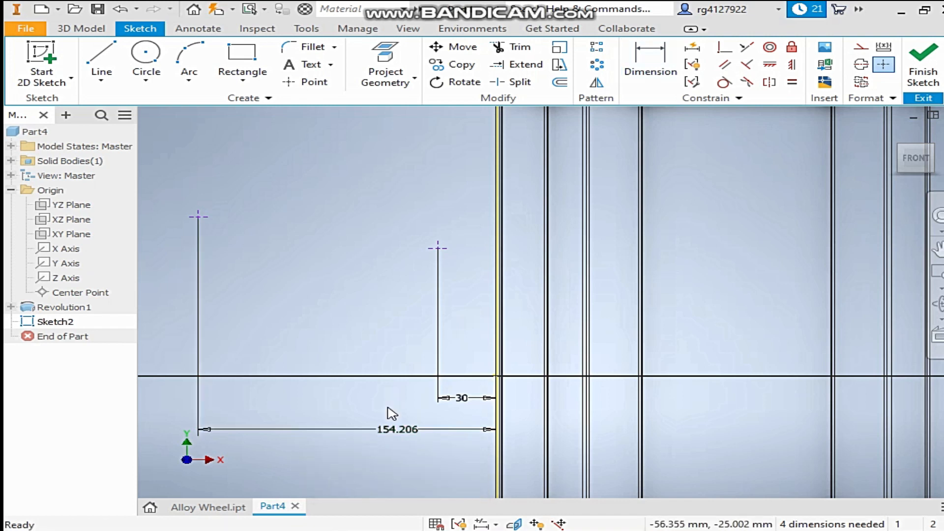
pyautogui.doubleClick(390, 428)
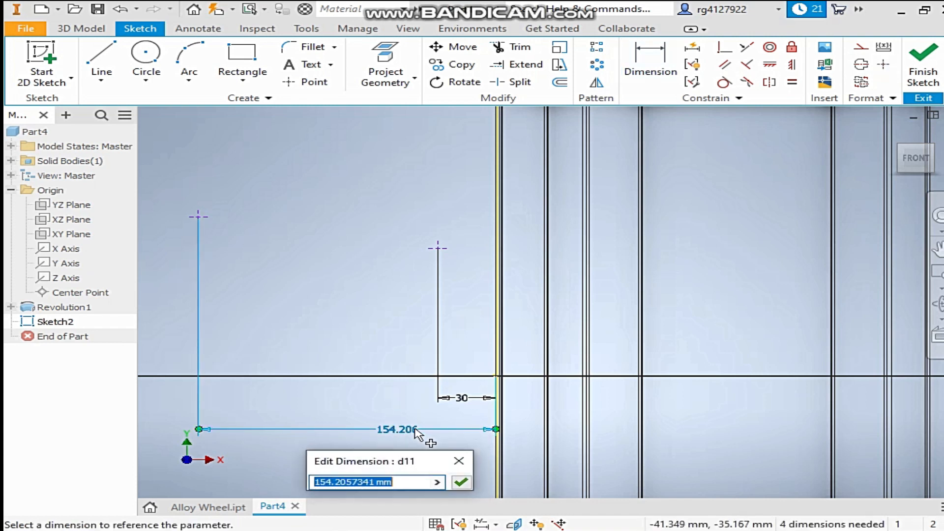
pyautogui.write('100')
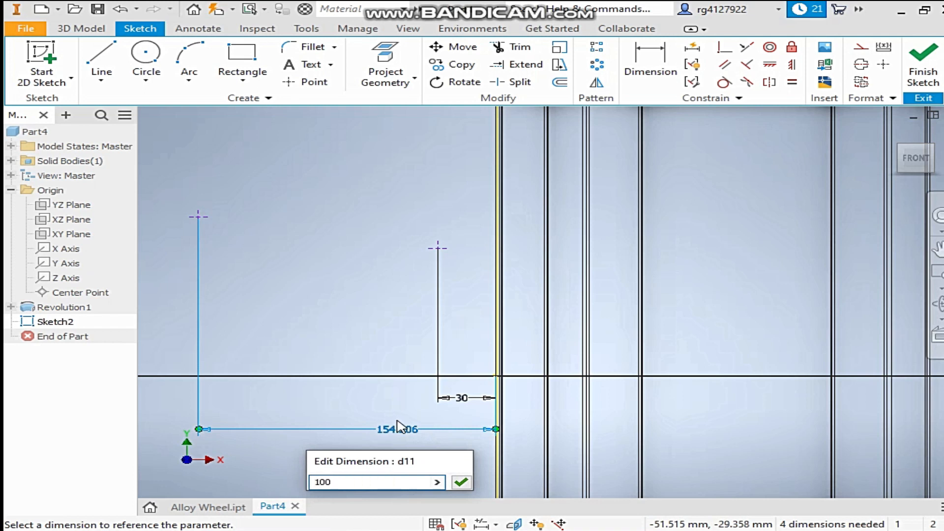
pyautogui.press('Return')
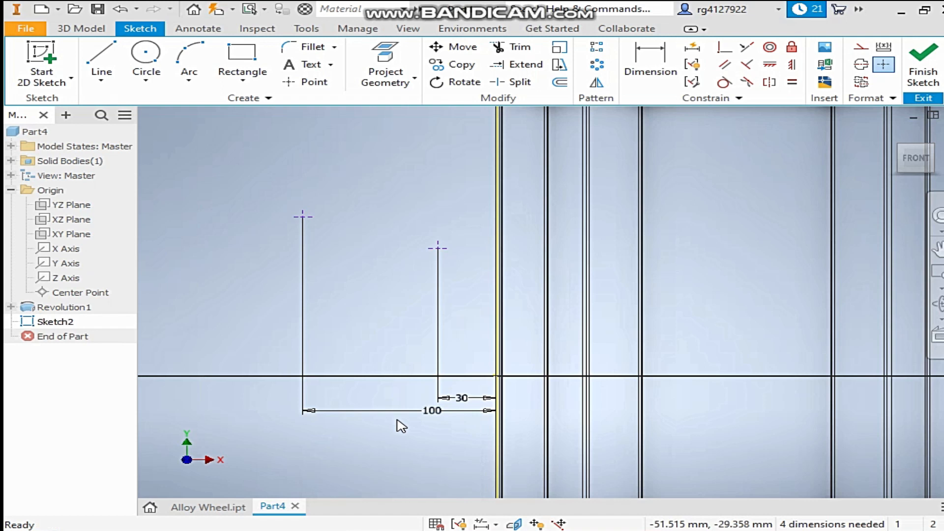
# Step: Dimension the horizontal distance from the uppermost sketch point to the rim's left outer edge as 10 mm
pyautogui.scroll(-5, 375, 250)
pyautogui.moveTo(375, 251); pyautogui.dragTo(360, 320, button='middle')
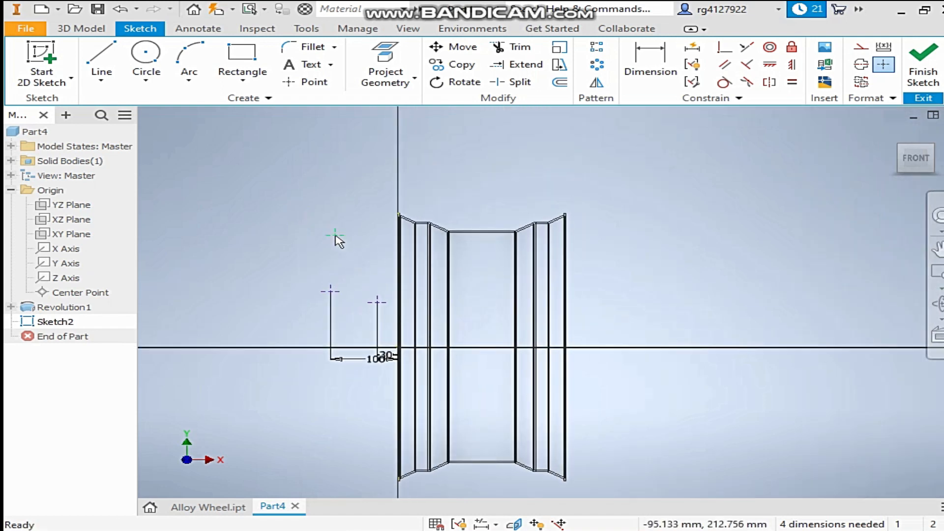
pyautogui.scroll(3, 403, 301)
pyautogui.click(401, 269)
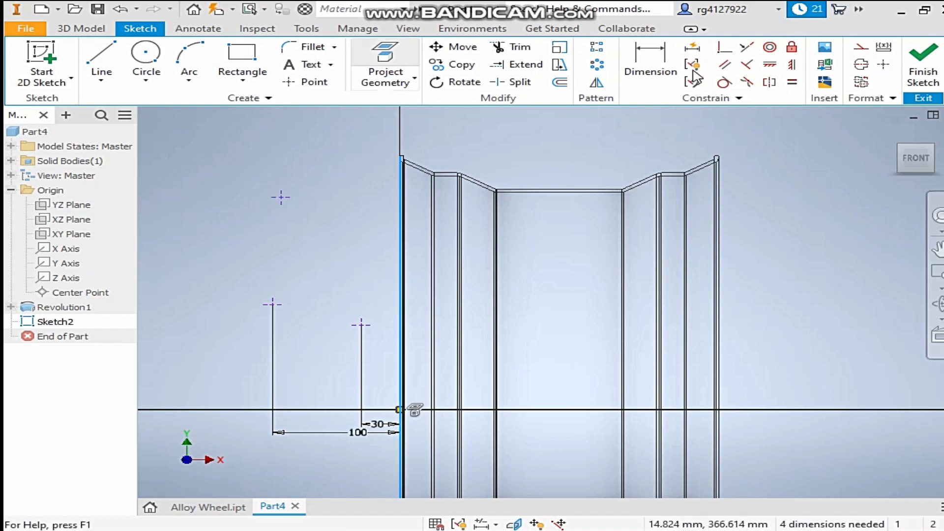
pyautogui.click(669, 62)
pyautogui.click(401, 256)
pyautogui.click(281, 197)
pyautogui.click(345, 246)
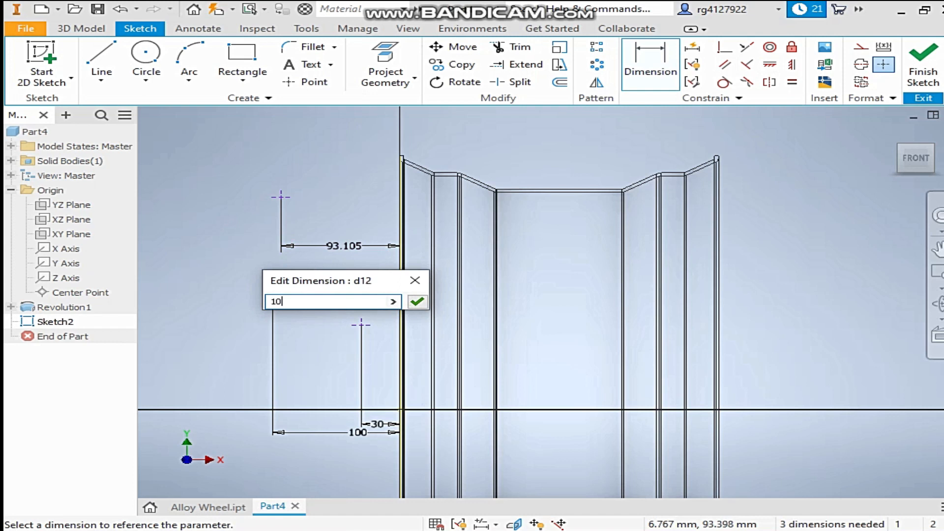
pyautogui.press('Return')
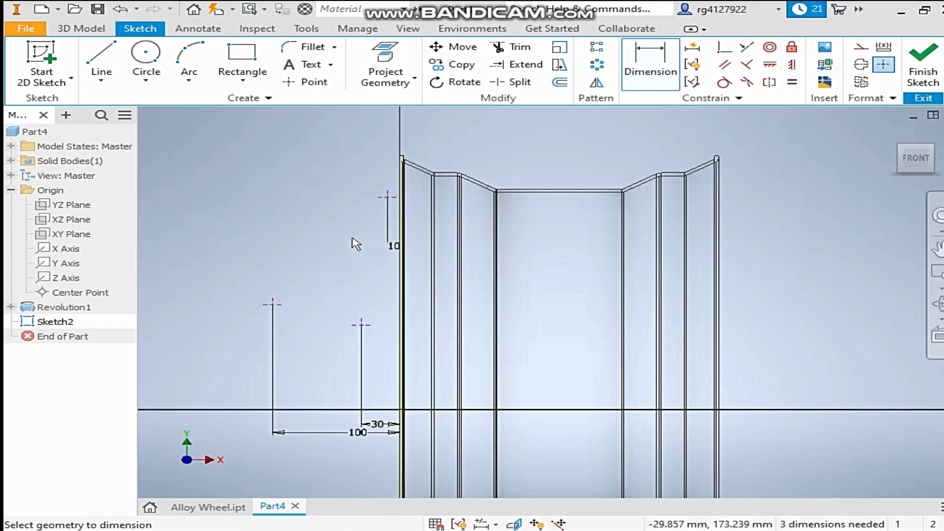
# Step: Dimension the vertical distance from the lowest sketch point to the origin as 85 mm
pyautogui.click(361, 325)
pyautogui.click(398, 411)
pyautogui.click(330, 383)
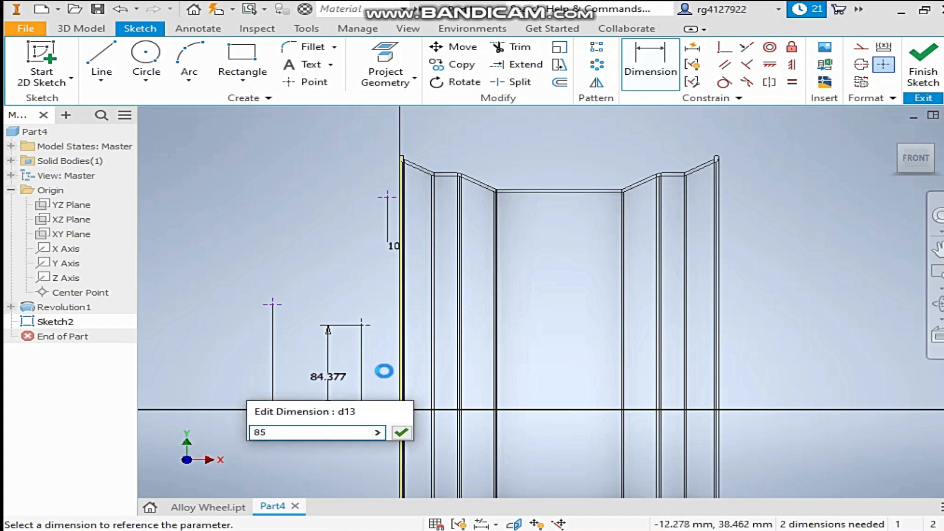
pyautogui.press('Return')
# Step: Dimension the vertical distance from the leftmost sketch point to the origin as 100 mm
pyautogui.click(272, 305)
pyautogui.click(399, 410)
pyautogui.click(222, 363)
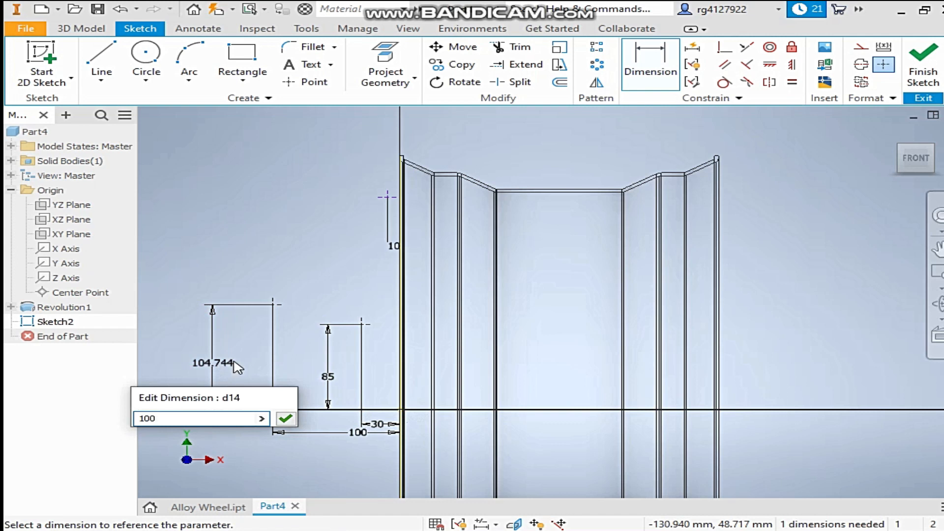
pyautogui.write('100')
pyautogui.press('Return')
# Step: Dimension the vertical distance from the uppermost sketch point to the origin as 160 mm
pyautogui.click(387, 197)
pyautogui.click(399, 409)
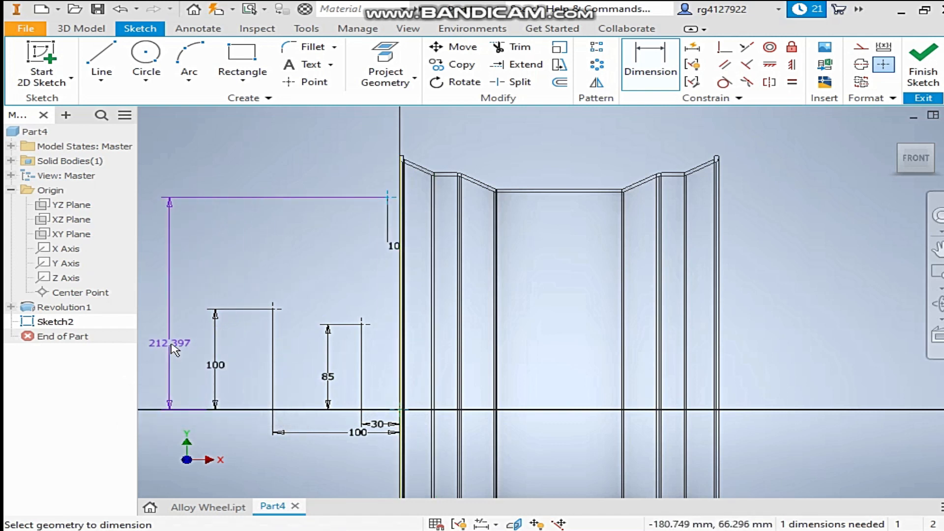
pyautogui.click(173, 349)
pyautogui.write('160')
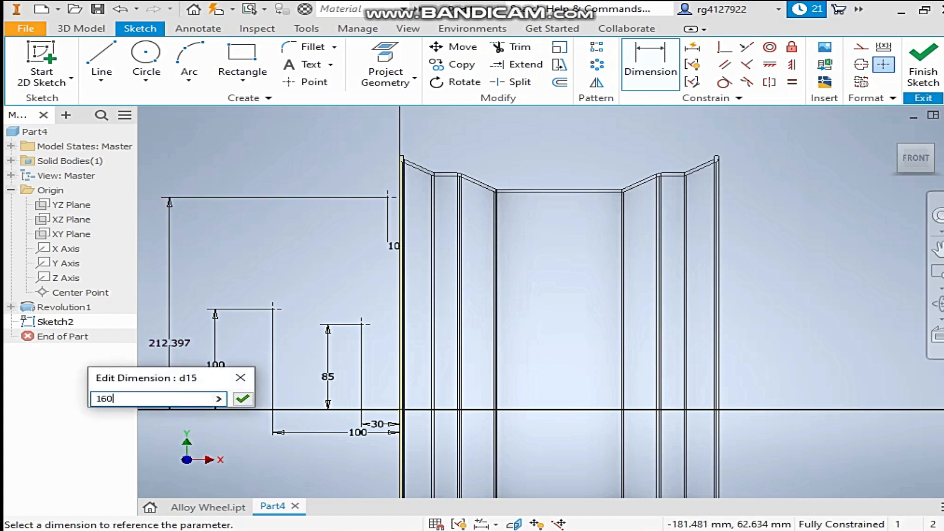
pyautogui.press('Return')
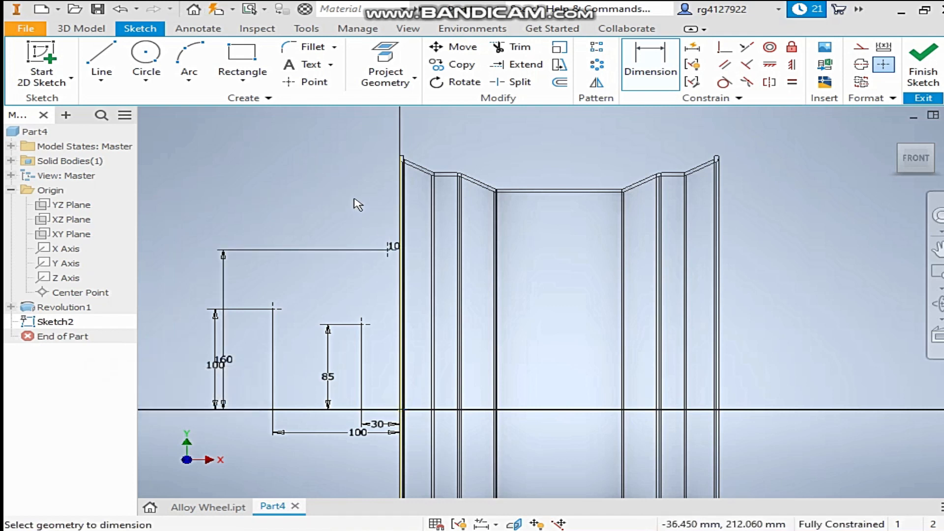
# Step: Project the left lip's top edge, the first outer sloped edge and the adjoining flat ledge of the rim into the sketch
pyautogui.click(386, 66)
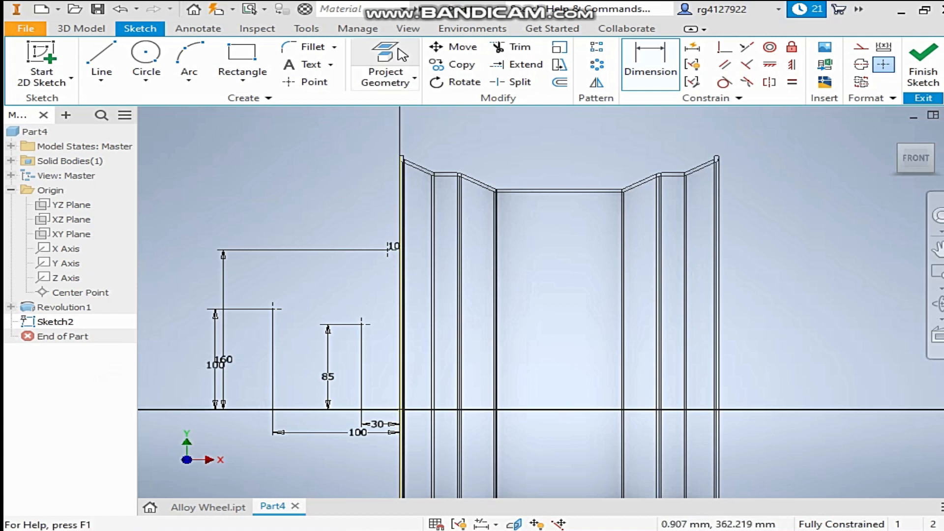
pyautogui.scroll(-5, 413, 160)
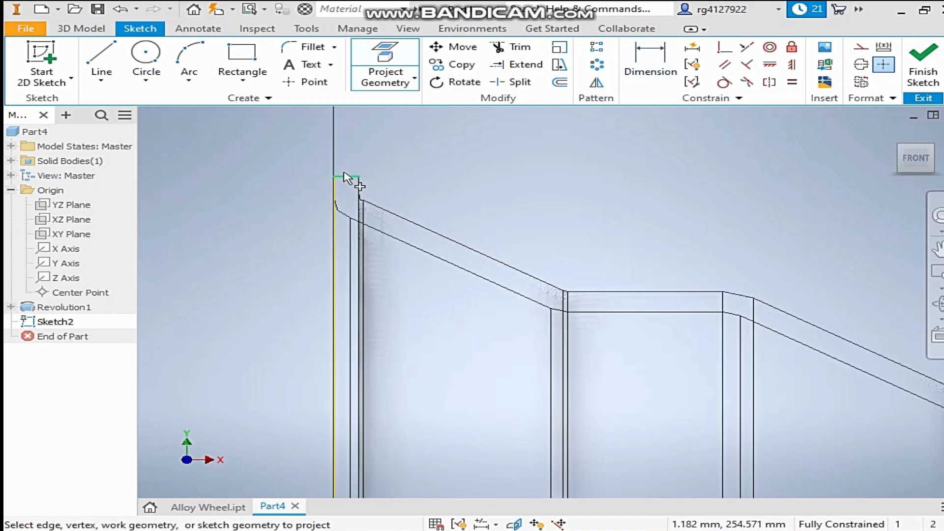
pyautogui.scroll(-3, 366, 195)
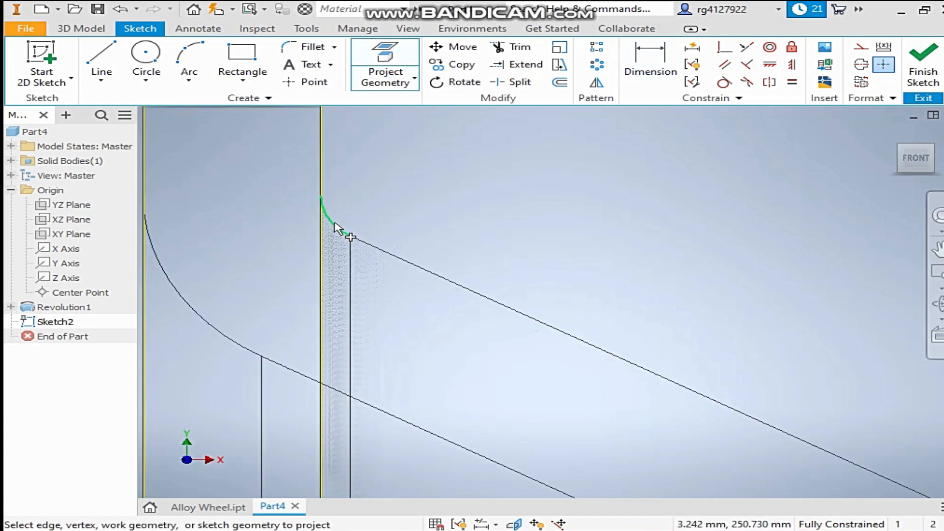
pyautogui.click(371, 246)
pyautogui.scroll(2, 350, 221)
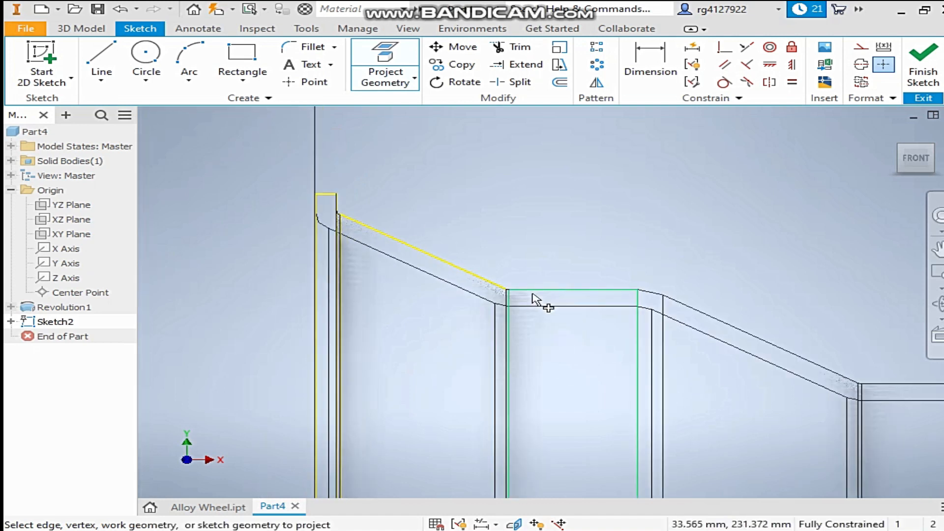
pyautogui.scroll(-3, 536, 298)
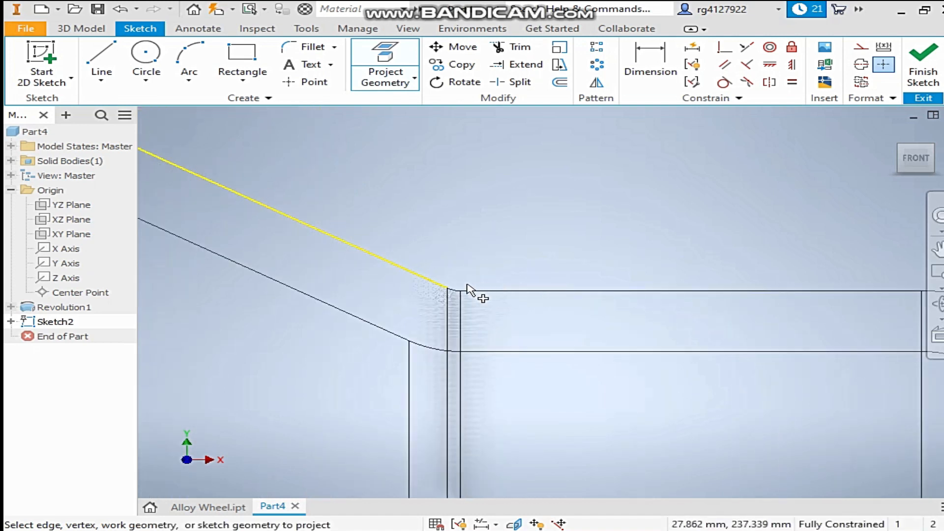
pyautogui.scroll(-3, 466, 286)
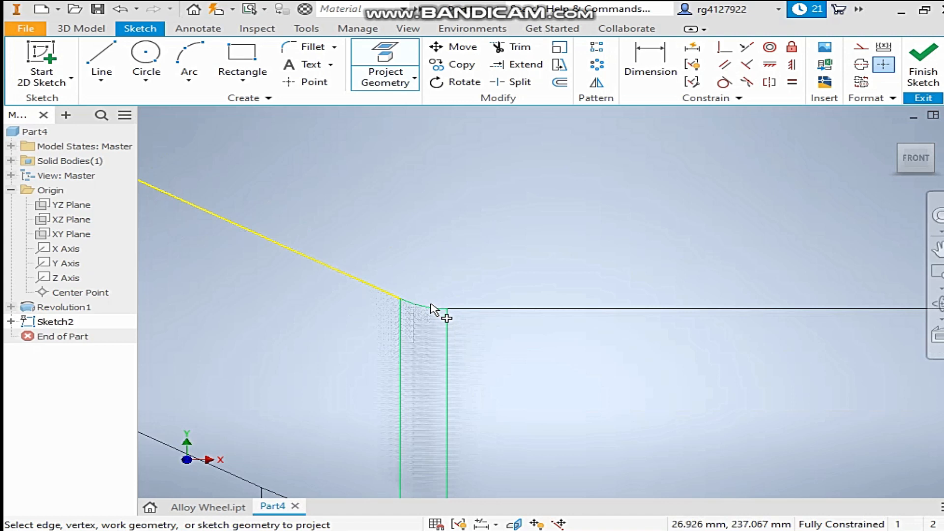
pyautogui.scroll(3, 483, 308)
pyautogui.scroll(-2, 691, 315)
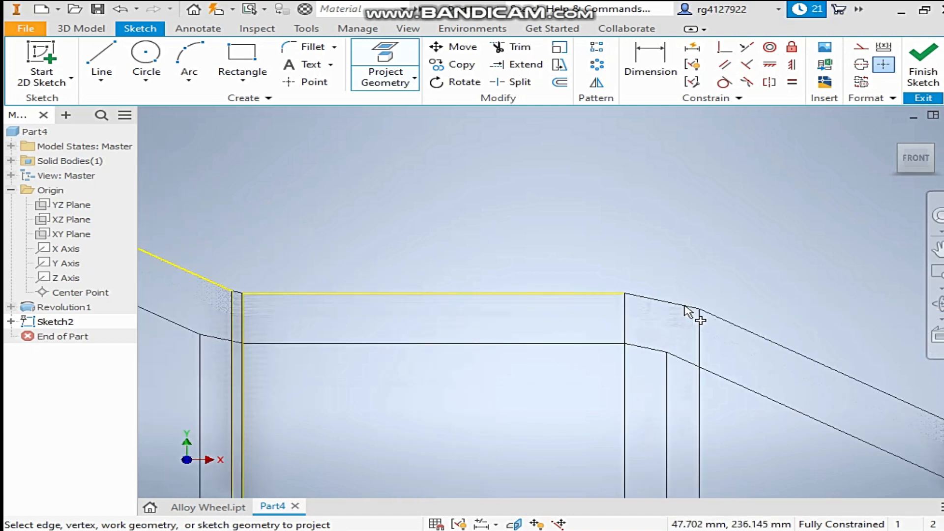
# Step: Project the rim's second outer sloped edge and the long central outer edge into the sketch, and end the projection
pyautogui.click(776, 343)
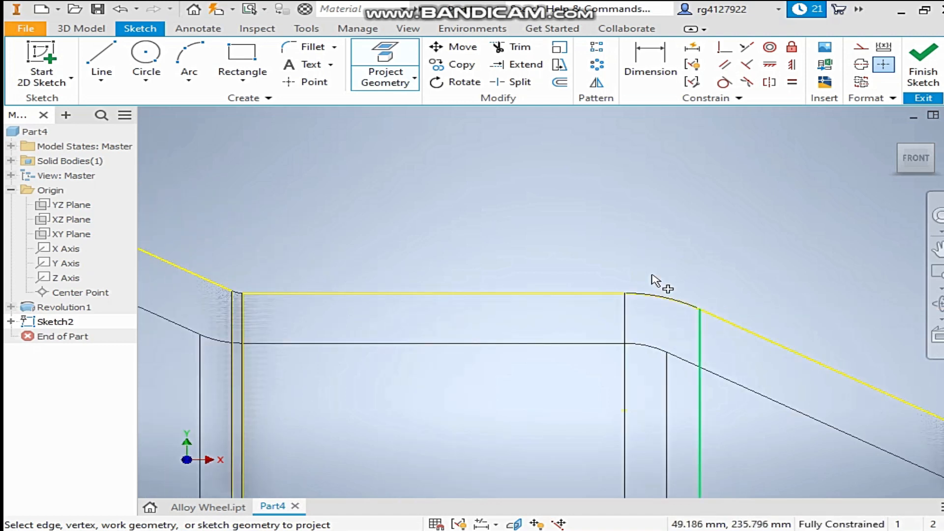
pyautogui.scroll(4, 605, 257)
pyautogui.scroll(-5, 720, 305)
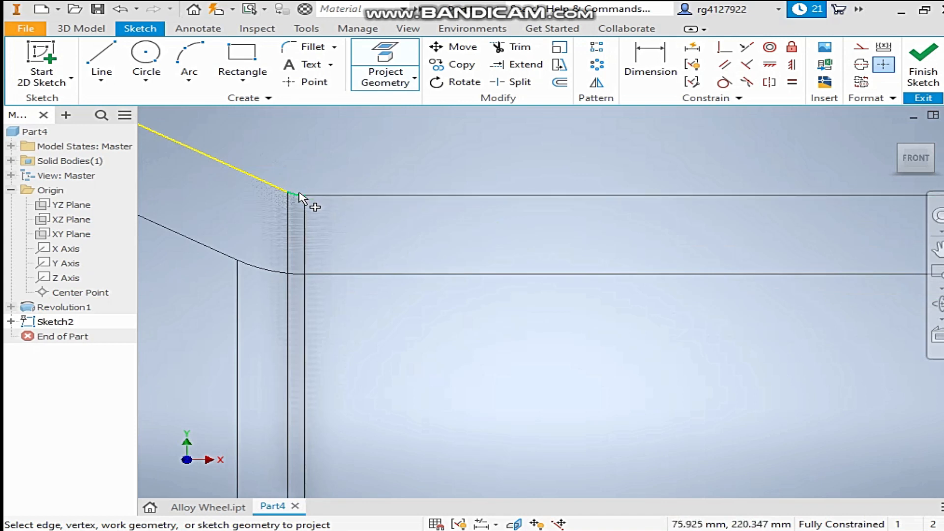
pyautogui.click(339, 195)
pyautogui.scroll(3, 432, 176)
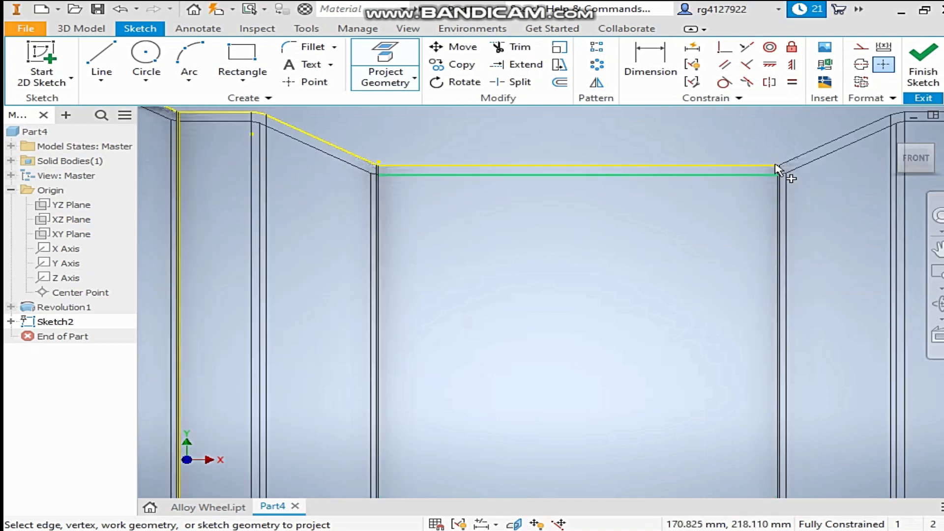
pyautogui.rightClick(523, 156)
pyautogui.click(579, 152)
pyautogui.scroll(4, 472, 234)
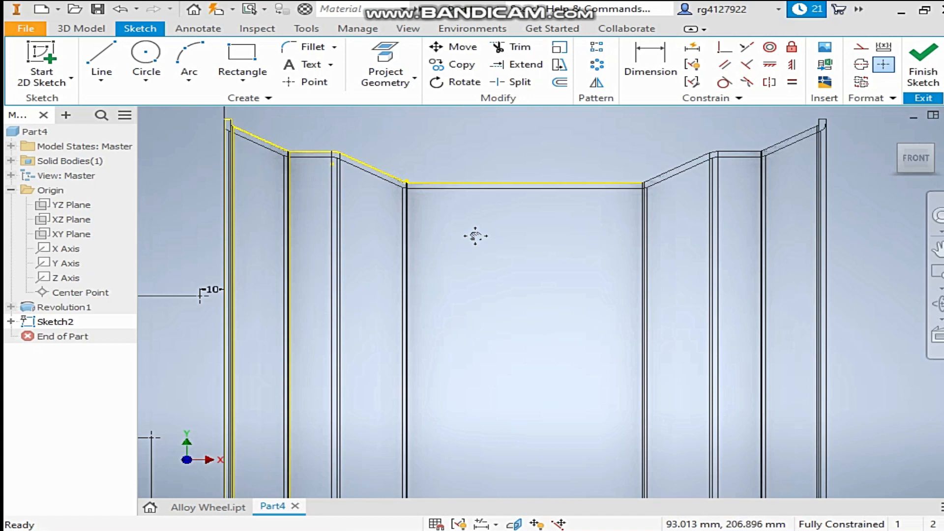
pyautogui.scroll(-2, 554, 275)
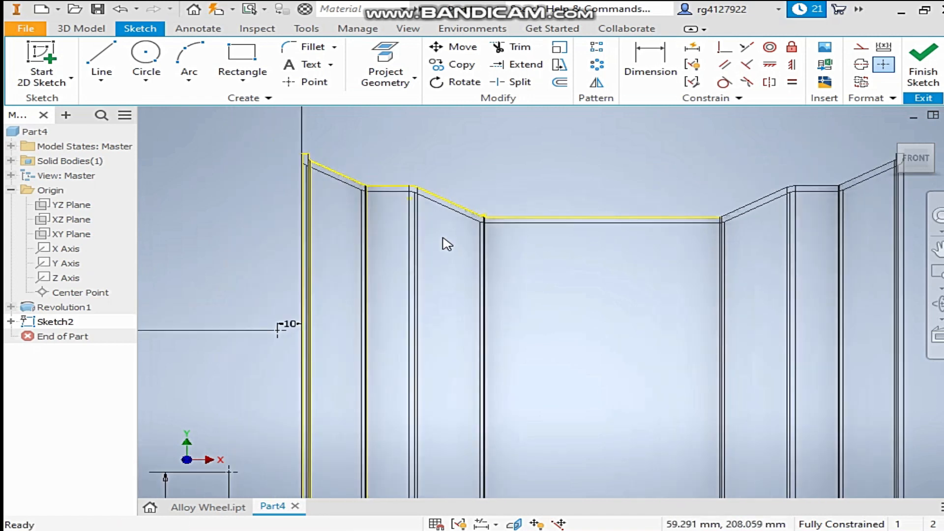
pyautogui.scroll(-3, 443, 204)
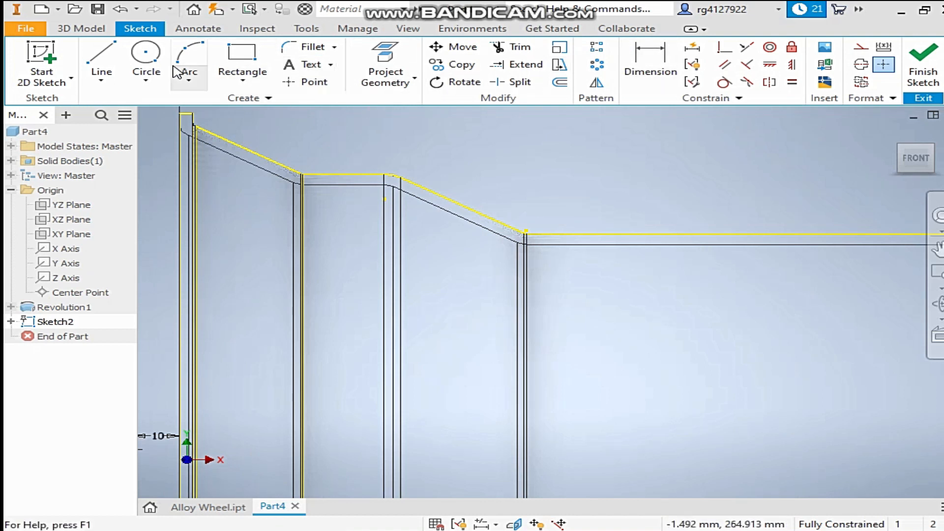
pyautogui.click(189, 64)
pyautogui.scroll(5, 521, 275)
pyautogui.moveTo(569, 407); pyautogui.dragTo(547, 241, button='middle')
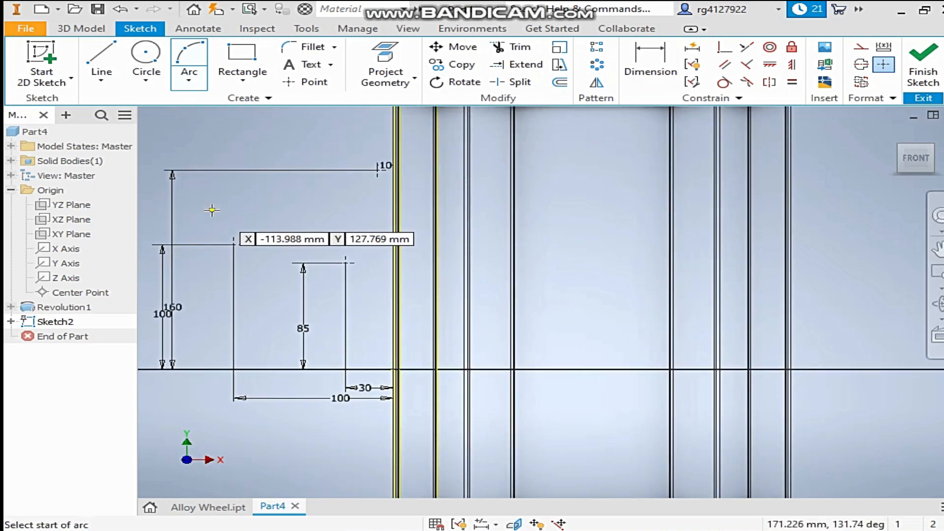
# Step: Start a control vertex spline at the upper left outer corner of the rim
pyautogui.click(101, 80)
pyautogui.click(109, 136)
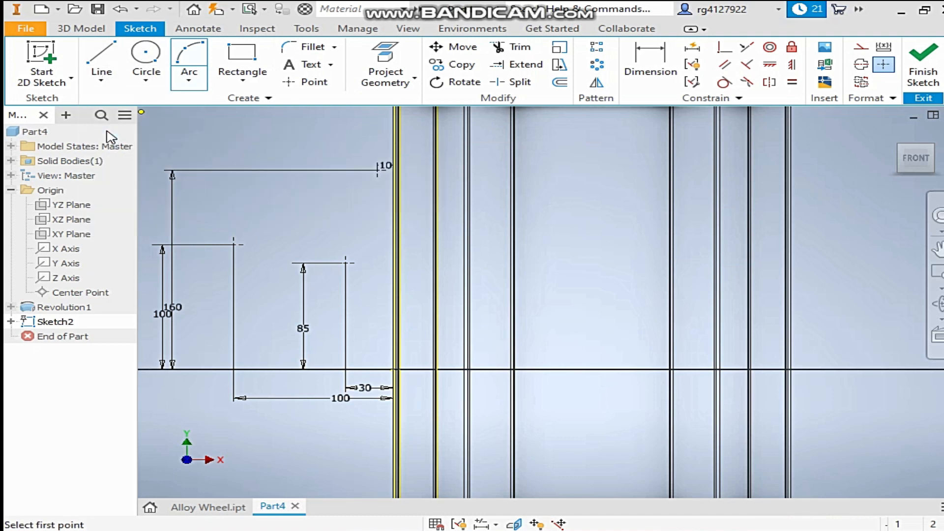
pyautogui.scroll(3, 445, 217)
pyautogui.moveTo(438, 317); pyautogui.dragTo(441, 369, button='middle')
pyautogui.scroll(-5, 419, 165)
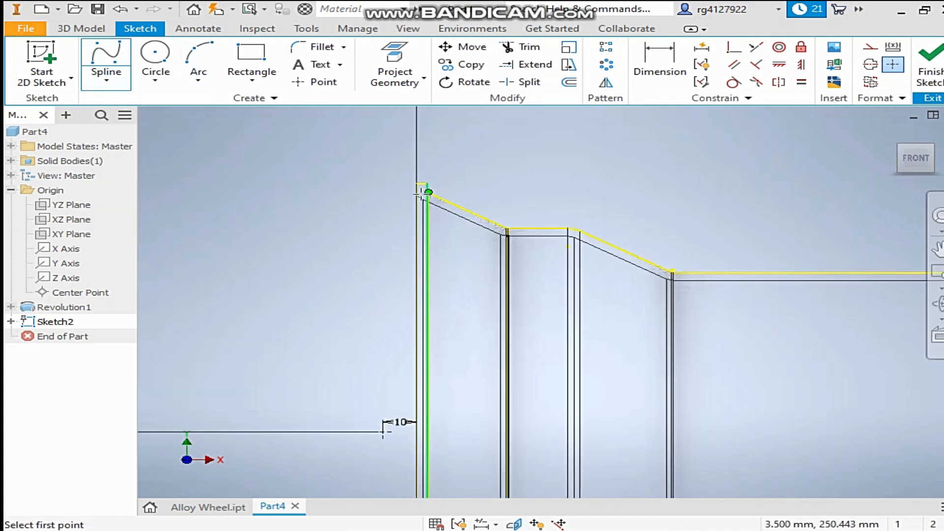
pyautogui.click(419, 168)
pyautogui.scroll(3, 411, 172)
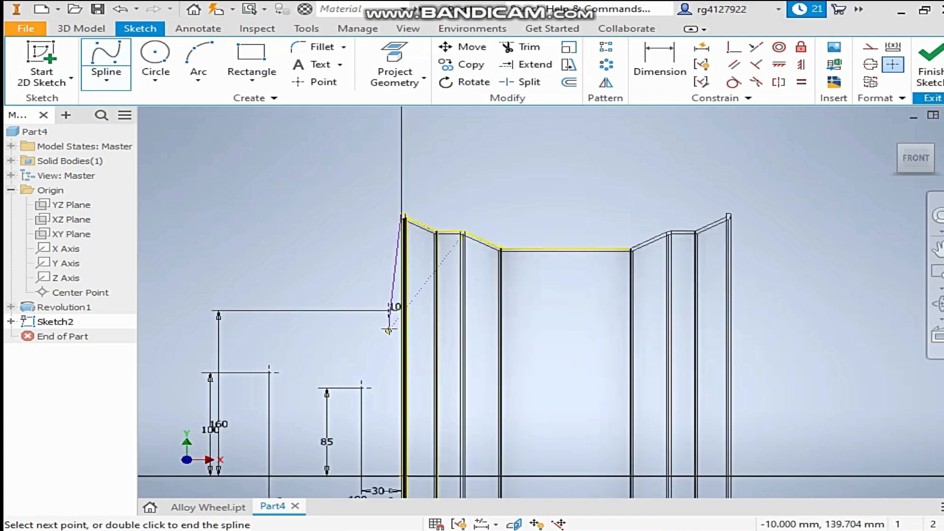
# Step: Run the control vertex spline through the 160 mm, 100 mm and 85 mm high points, end it on the horizontal axis, and create it
pyautogui.moveTo(367, 343); pyautogui.dragTo(413, 221, button='middle')
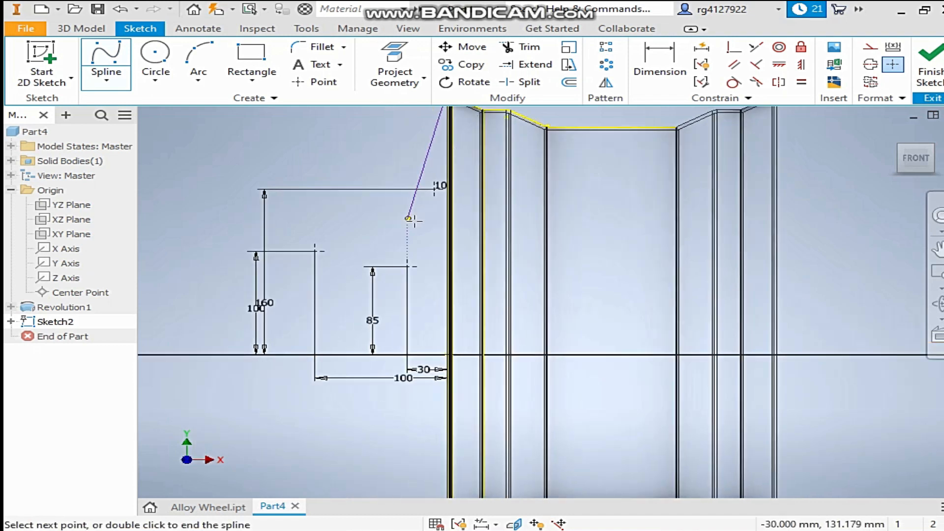
pyautogui.click(435, 189)
pyautogui.click(315, 251)
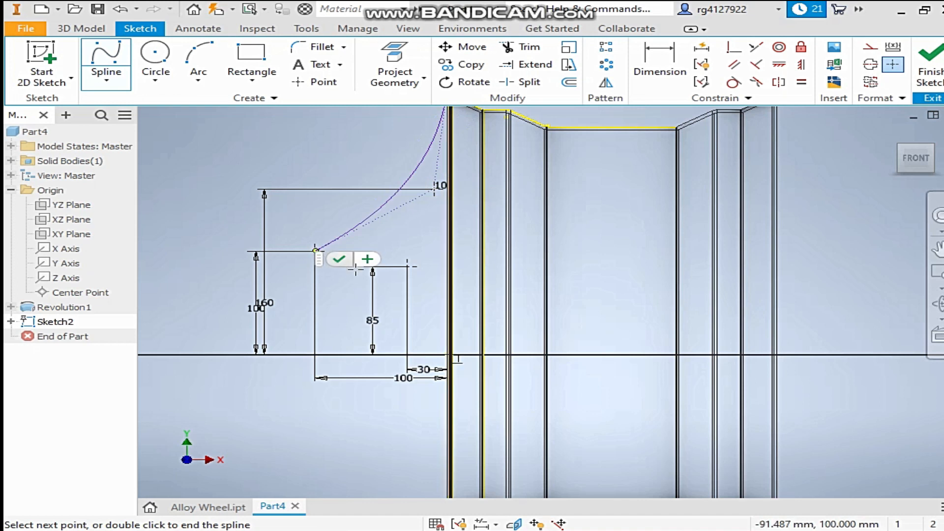
pyautogui.moveTo(373, 283); pyautogui.dragTo(470, 295, button='middle')
pyautogui.click(505, 279)
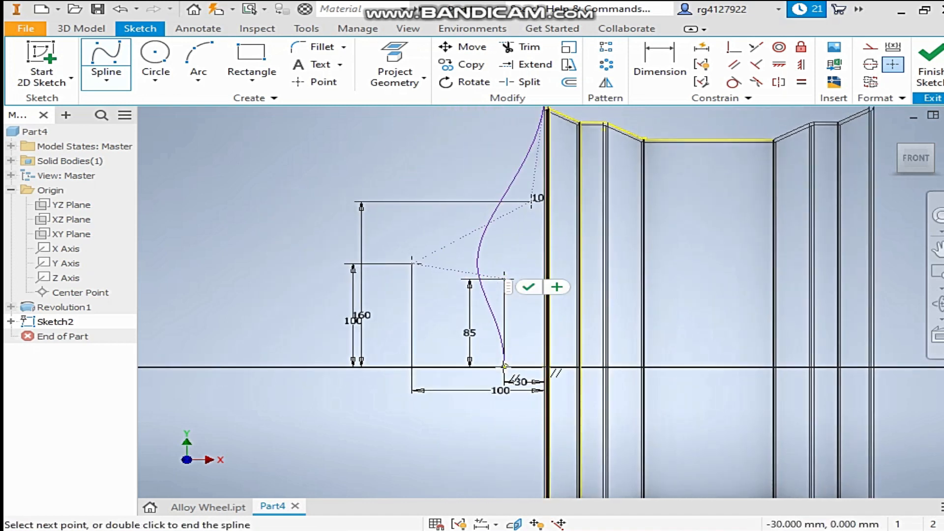
pyautogui.click(505, 367)
pyautogui.rightClick(504, 366)
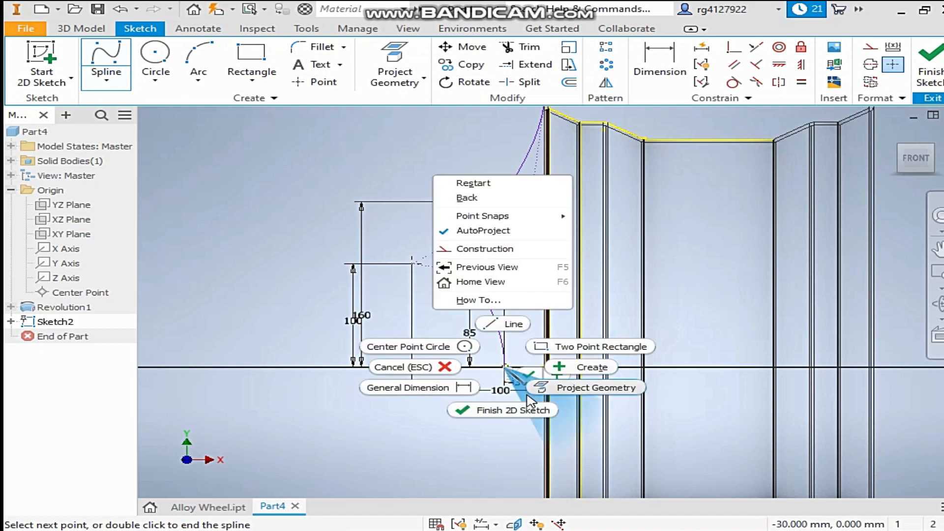
pyautogui.click(577, 367)
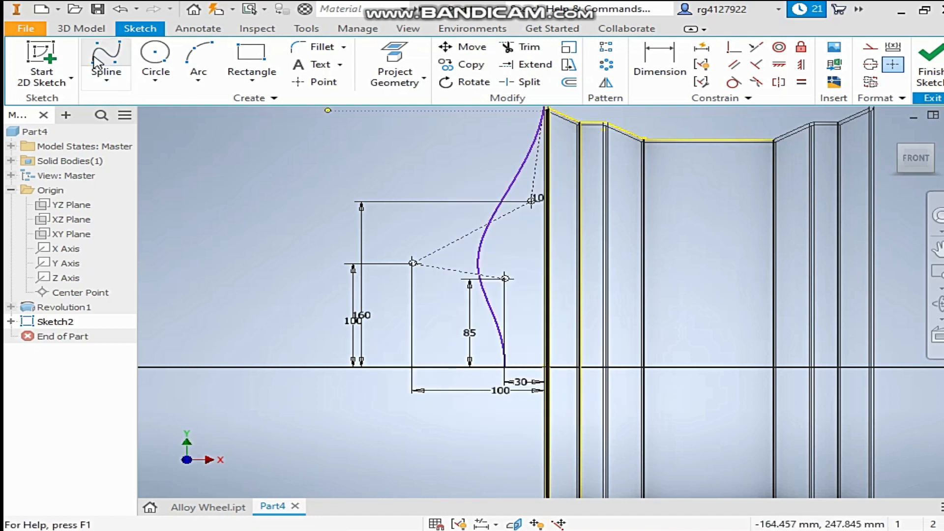
# Step: Draw a 155 mm horizontal line from the spline's lower end along the horizontal axis into the rim
pyautogui.click(106, 88)
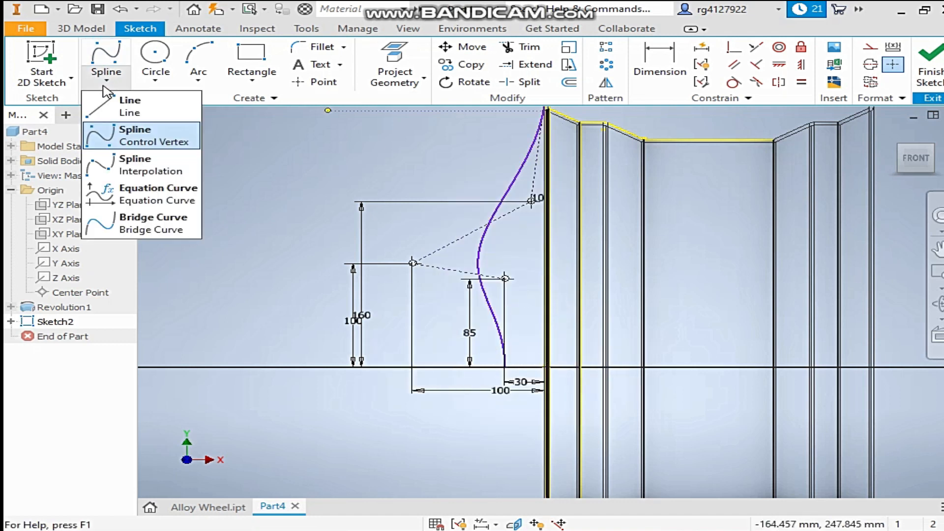
pyautogui.click(123, 113)
pyautogui.scroll(3, 504, 366)
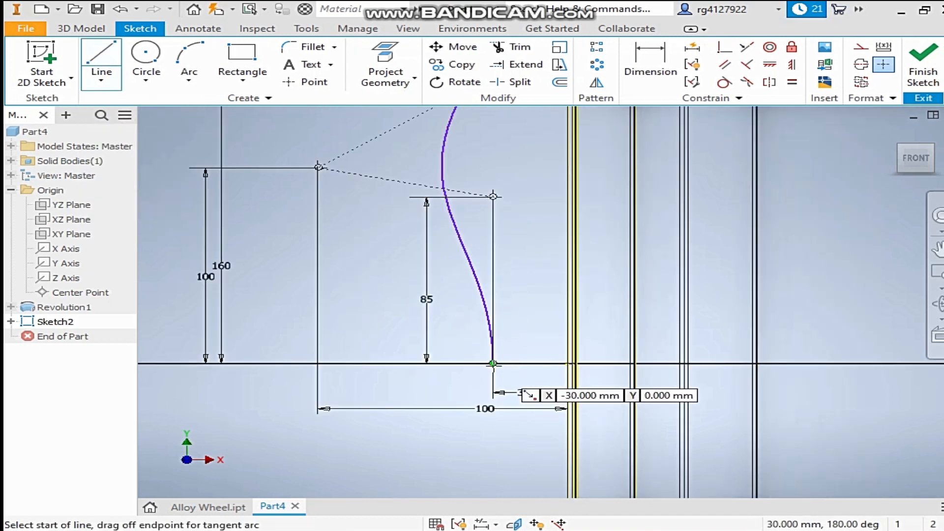
pyautogui.click(493, 364)
pyautogui.moveTo(821, 385)
pyautogui.mouseDown(button='middle')
pyautogui.moveTo(680, 375)
pyautogui.moveTo(511, 338)
pyautogui.mouseUp(button='middle')
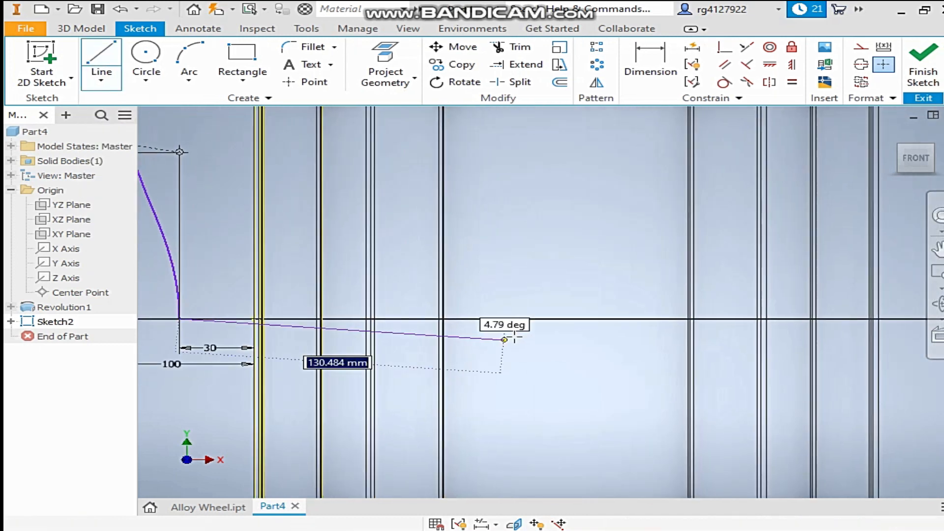
pyautogui.write('1')
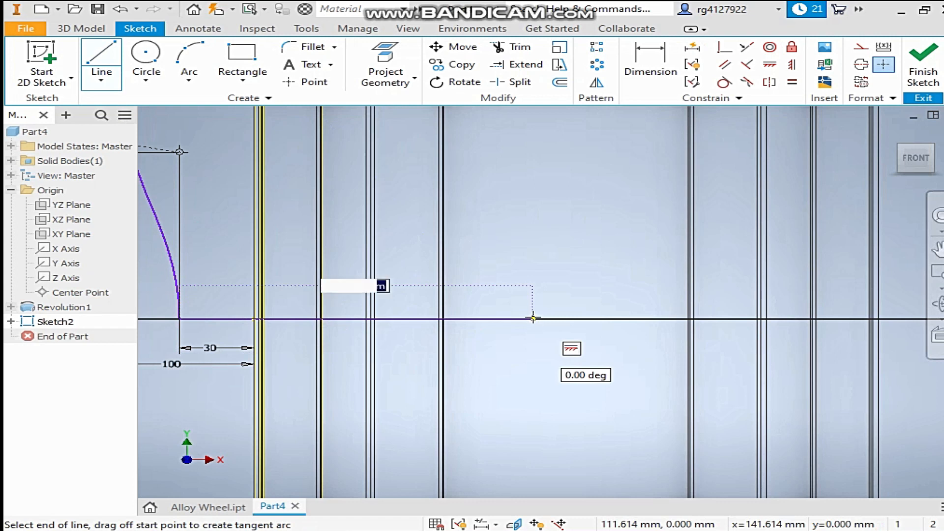
pyautogui.write('55')
pyautogui.press('Tab')
pyautogui.press('Return')
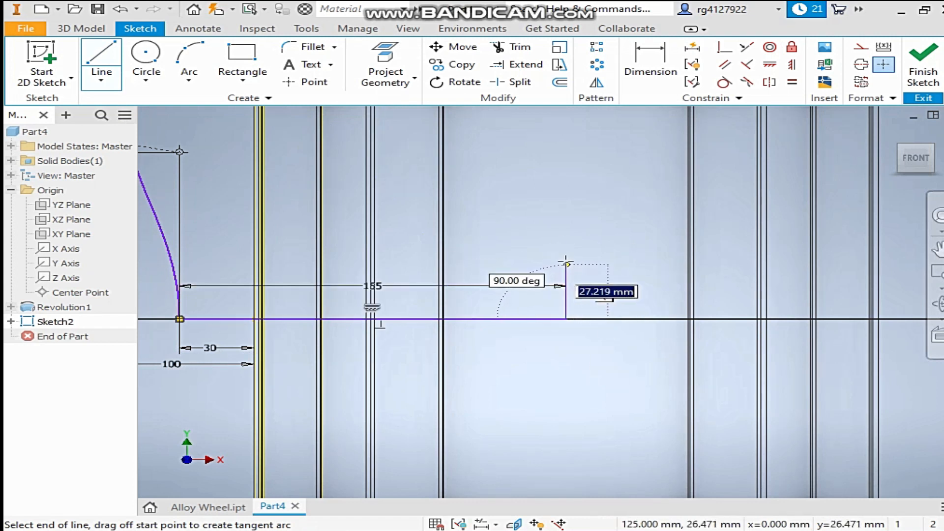
# Step: Add a 72.5 mm vertical line upward from the end of the horizontal line, and end the line chain
pyautogui.write('7')
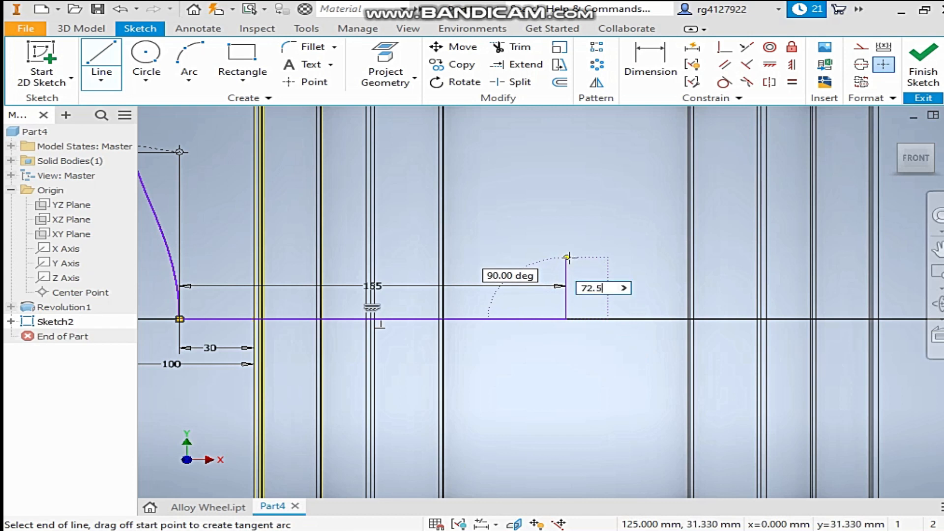
pyautogui.write('2.5')
pyautogui.press('Return')
pyautogui.rightClick(451, 229)
pyautogui.click(520, 235)
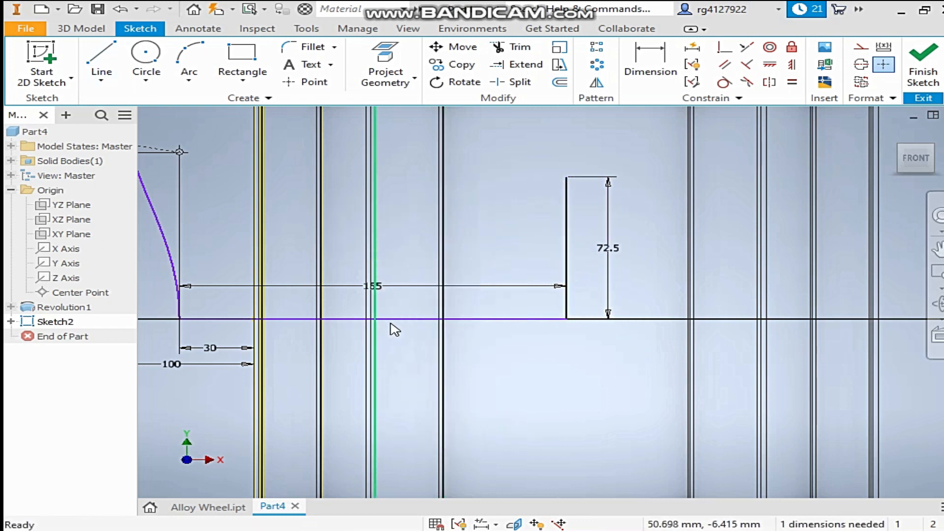
# Step: Dimension the horizontal distance from the spline's lower end to the origin
pyautogui.scroll(4, 388, 320)
pyautogui.scroll(-4, 328, 315)
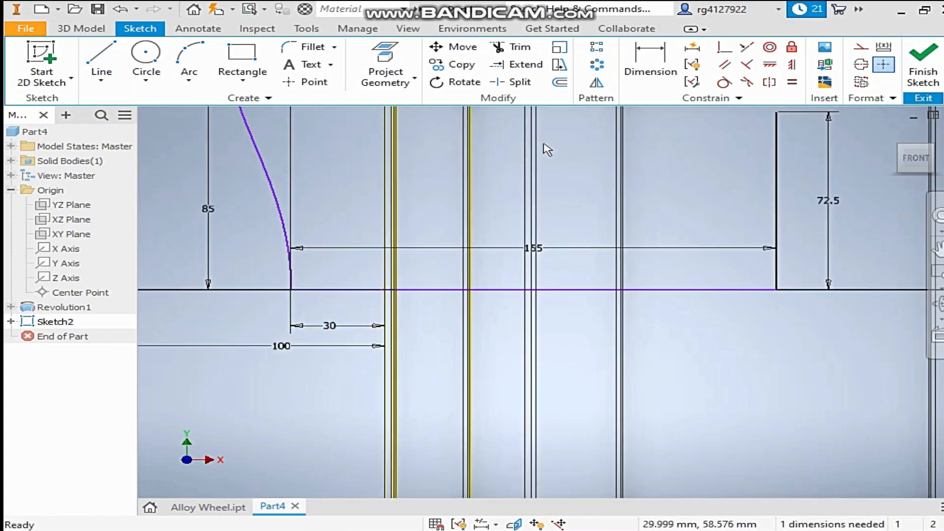
pyautogui.click(636, 64)
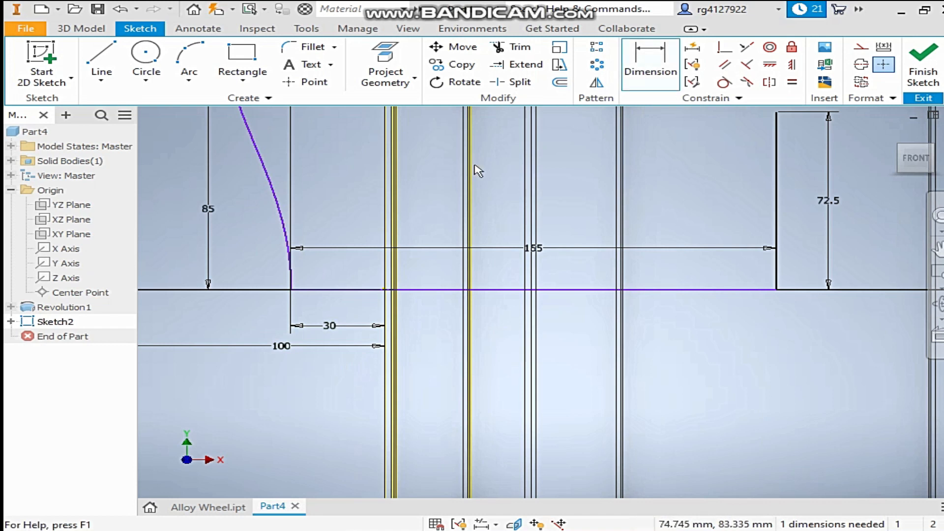
pyautogui.click(292, 290)
pyautogui.click(383, 295)
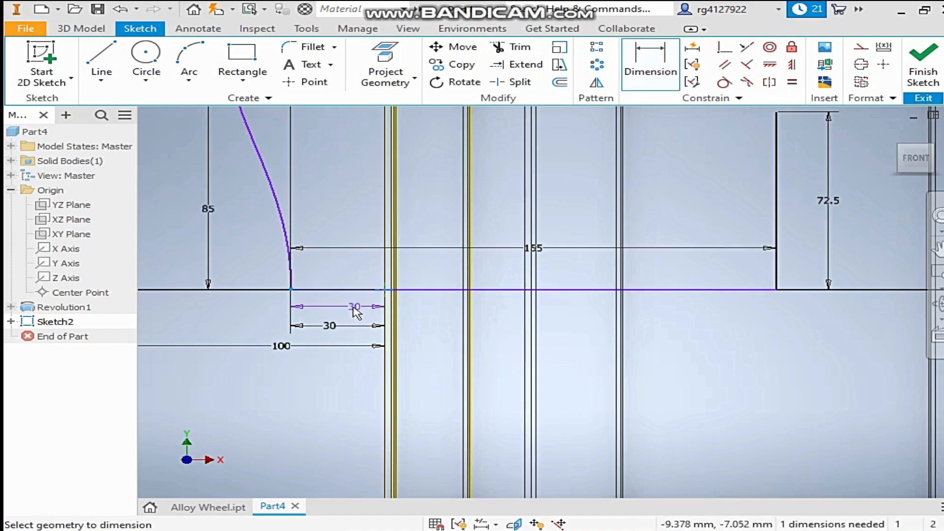
pyautogui.click(358, 308)
pyautogui.click(424, 362)
# Step: Draw a three-point arc bulging toward the spline, from the left end of the rim's central outer edge to the 72.5 mm line's upper end
pyautogui.scroll(3, 512, 173)
pyautogui.moveTo(531, 177); pyautogui.dragTo(377, 398, button='middle')
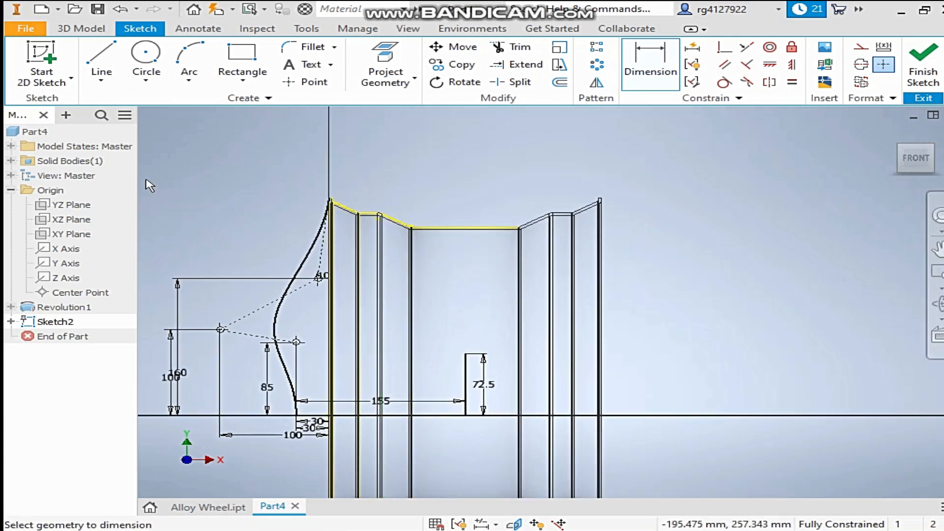
pyautogui.click(189, 63)
pyautogui.scroll(-5, 428, 236)
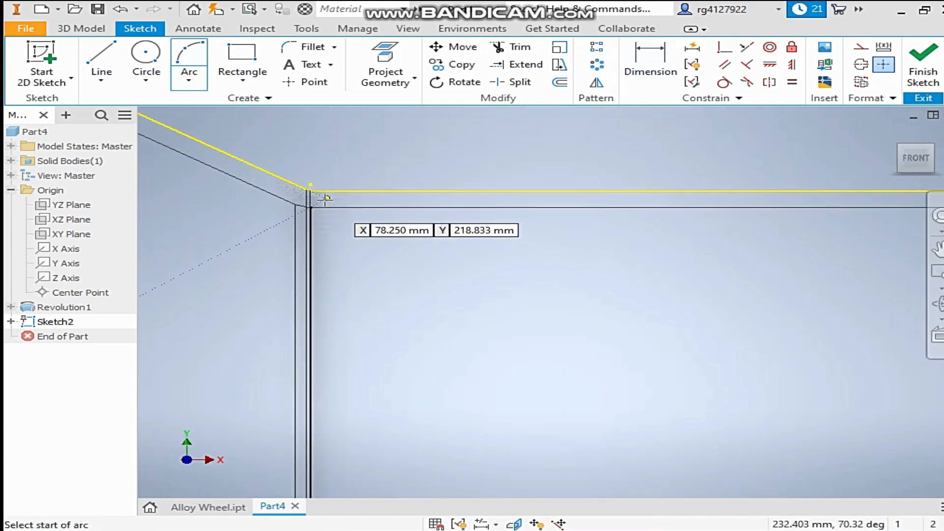
pyautogui.click(310, 190)
pyautogui.scroll(4, 366, 308)
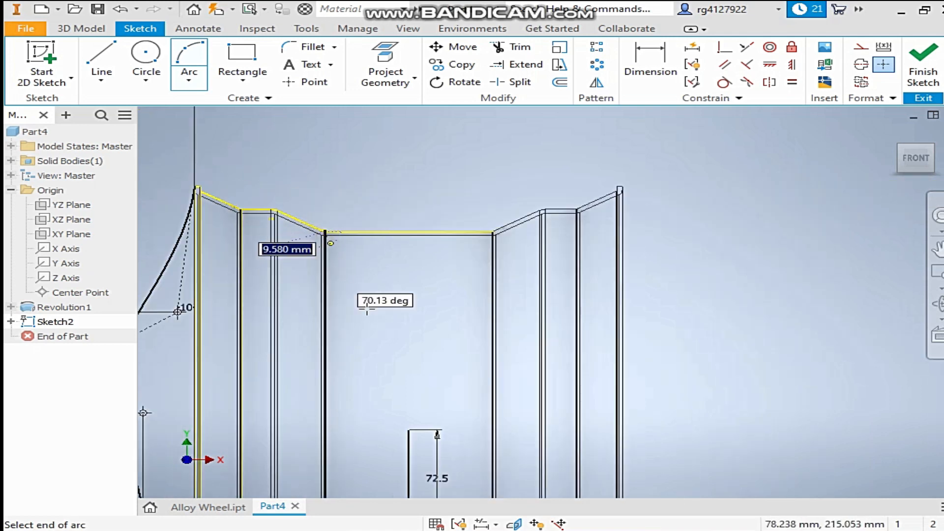
pyautogui.click(408, 430)
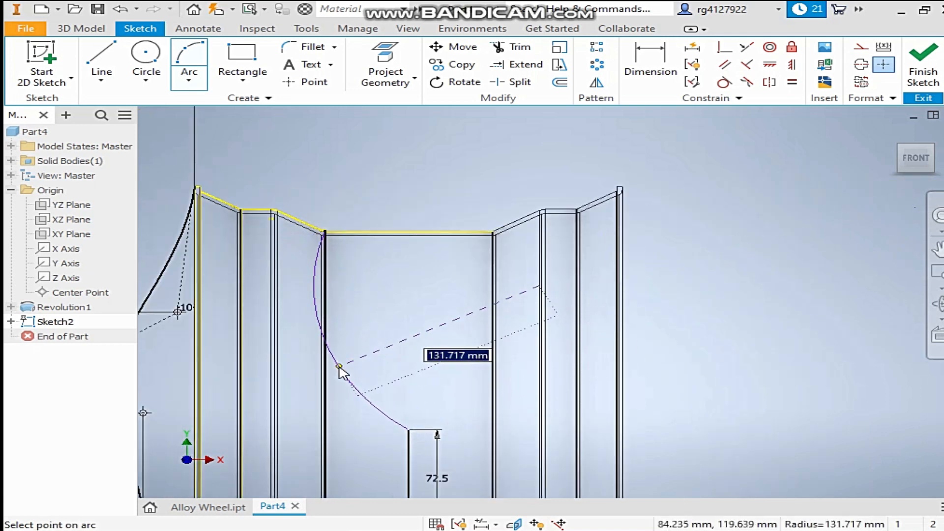
pyautogui.click(340, 368)
pyautogui.rightClick(417, 361)
pyautogui.click(495, 358)
# Step: Dimension the arc's radius as 90 mm
pyautogui.click(641, 59)
pyautogui.click(376, 396)
pyautogui.click(369, 365)
pyautogui.write('90')
pyautogui.press('Return')
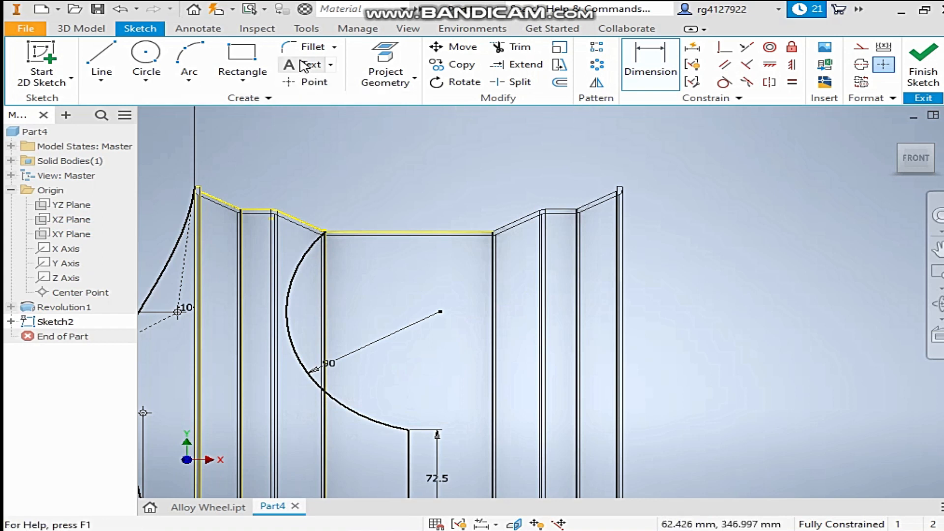
# Step: Fillet the corner between the arc and the 72.5 mm vertical line with a 10 mm radius
pyautogui.click(309, 47)
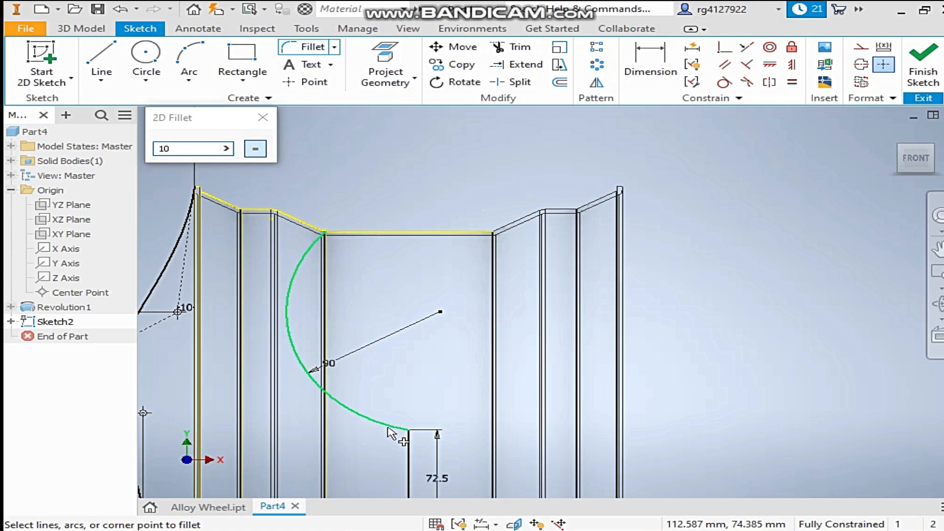
pyautogui.click(407, 430)
pyautogui.scroll(-5, 401, 428)
pyautogui.scroll(4, 428, 255)
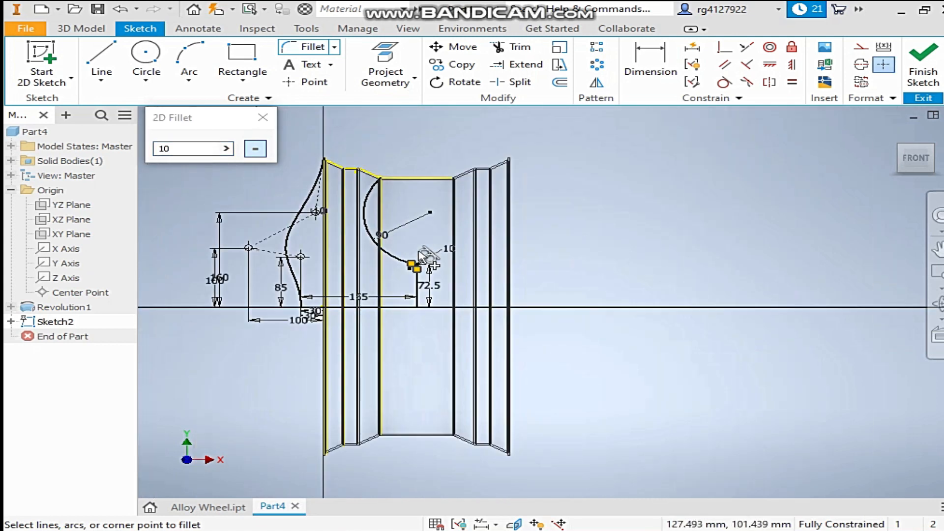
pyautogui.scroll(-3, 445, 334)
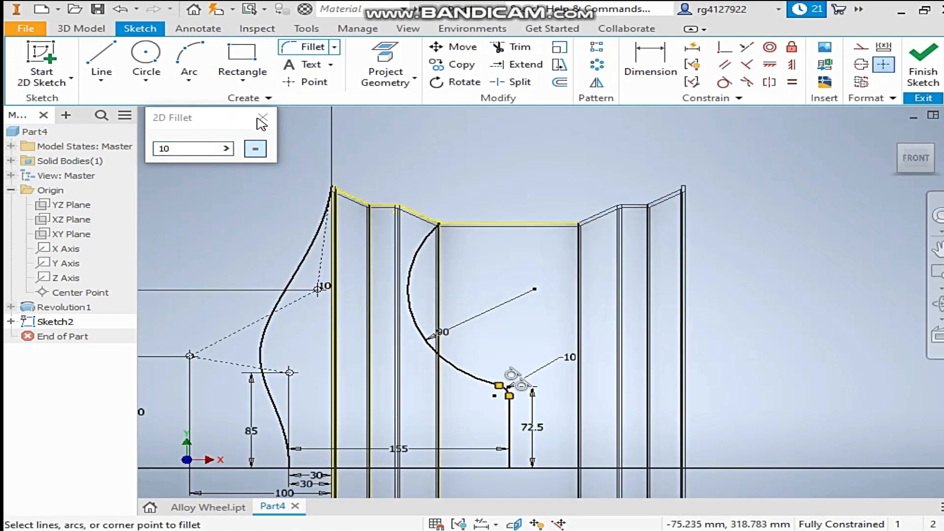
pyautogui.press('Escape')
# Step: Start a Revolve and select the four profile regions enclosed by the spline, rim edges, arc and horizontal axis
pyautogui.click(83, 28)
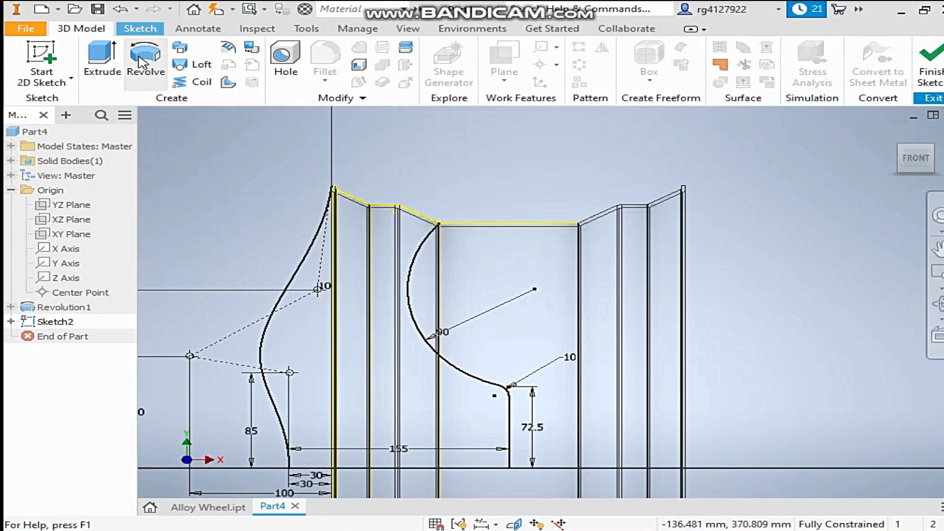
pyautogui.click(139, 56)
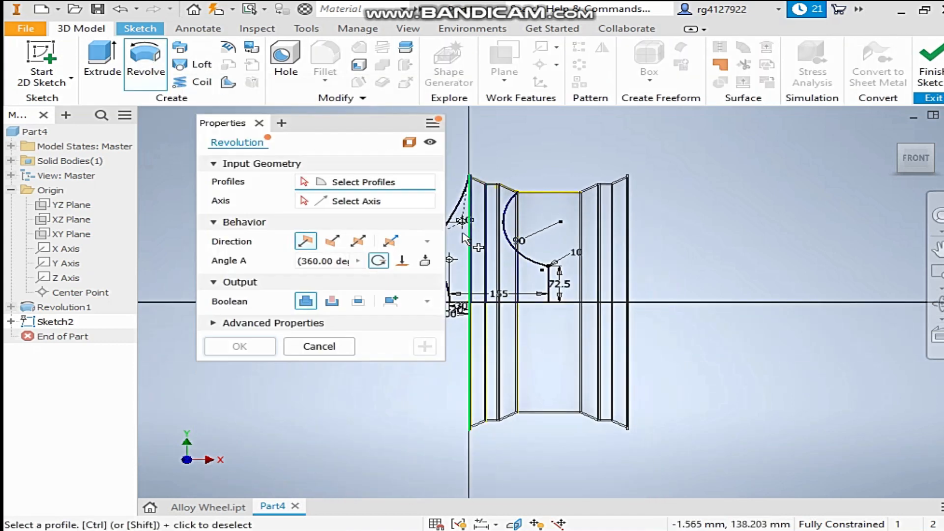
pyautogui.scroll(-3, 476, 205)
pyautogui.moveTo(504, 217); pyautogui.dragTo(628, 240, button='middle')
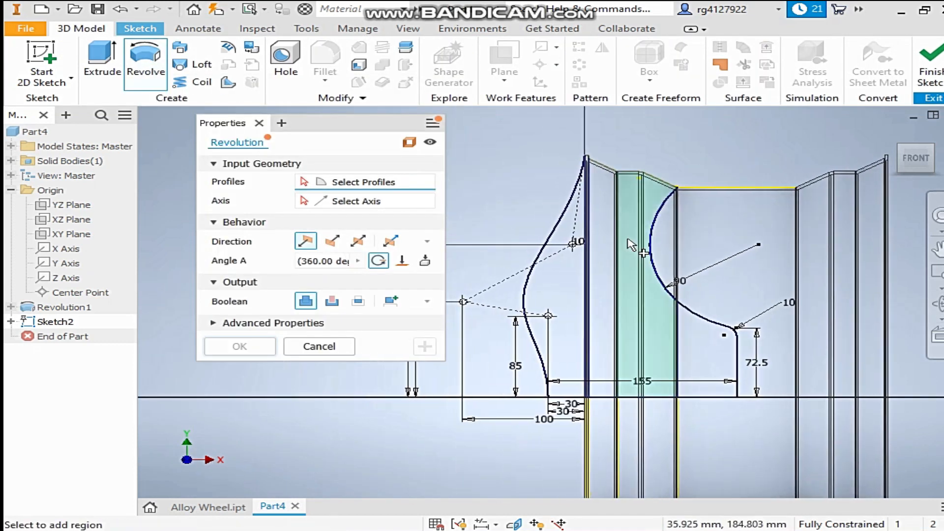
pyautogui.click(556, 295)
pyautogui.click(600, 295)
pyautogui.click(630, 330)
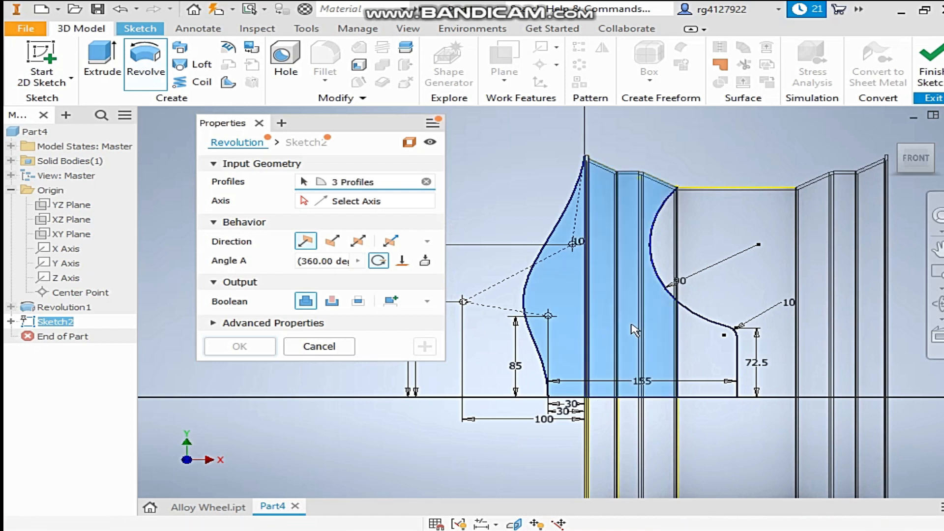
pyautogui.click(698, 354)
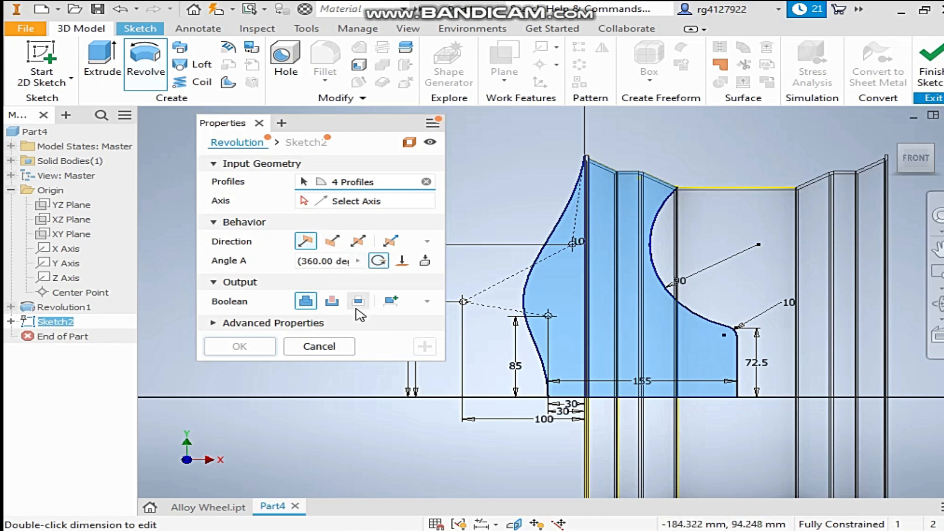
# Step: Set the revolve to produce a new solid and use the X Axis as its axis
pyautogui.click(394, 303)
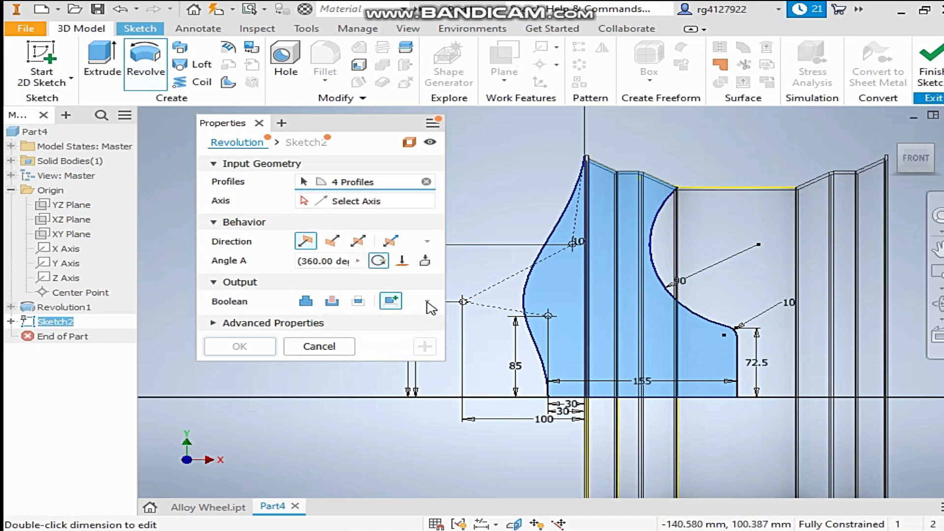
pyautogui.click(349, 204)
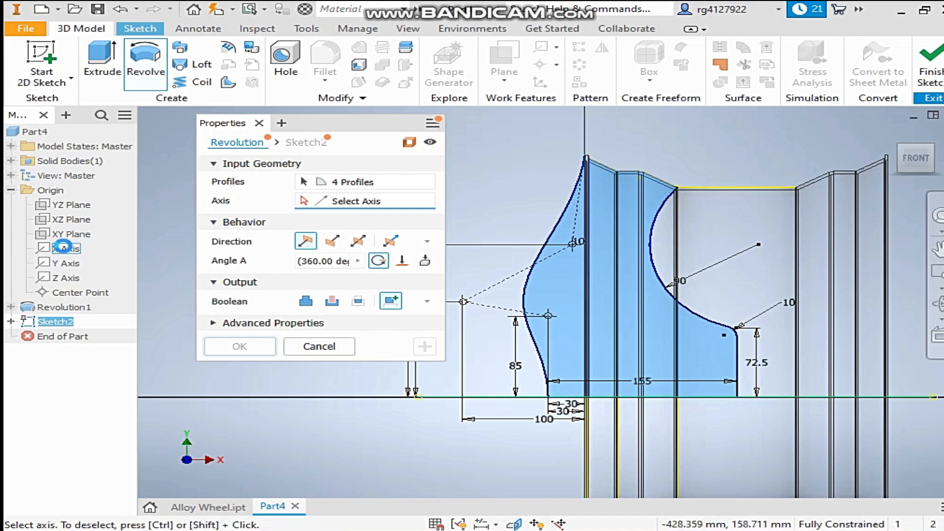
pyautogui.click(63, 248)
pyautogui.moveTo(479, 238)
pyautogui.mouseDown(button='middle')
pyautogui.moveTo(455, 223)
pyautogui.moveTo(395, 147)
pyautogui.mouseUp(button='middle')
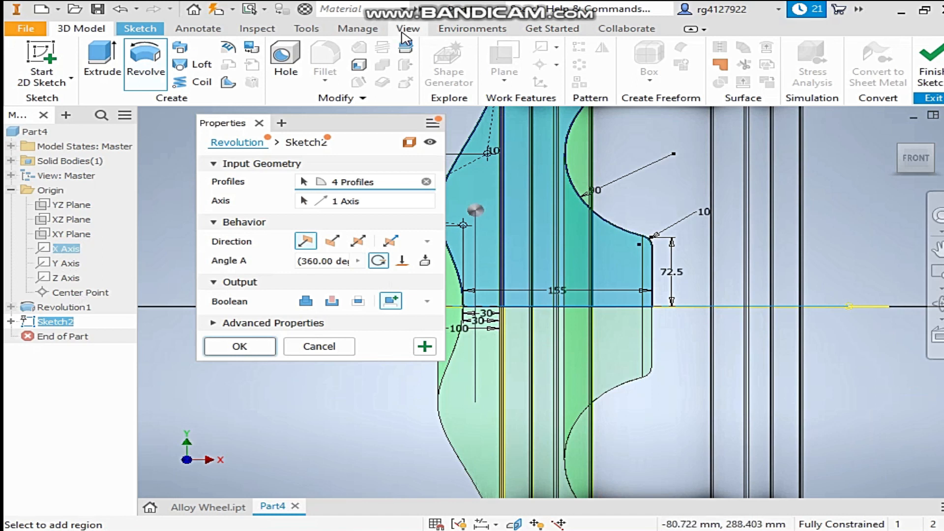
# Step: Switch the model to a shaded visual style with visible edges, show it isometrically, and complete the revolve
pyautogui.click(402, 35)
pyautogui.click(253, 58)
pyautogui.click(314, 160)
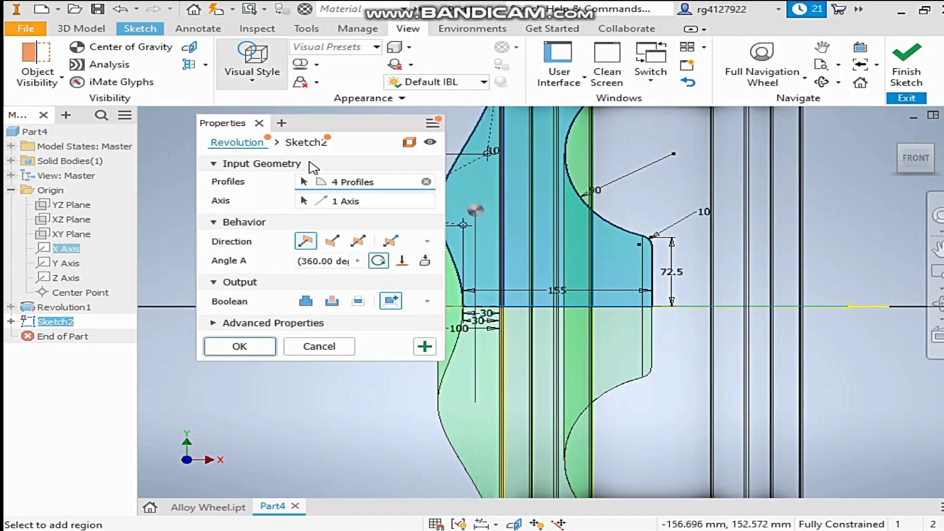
pyautogui.scroll(3, 572, 290)
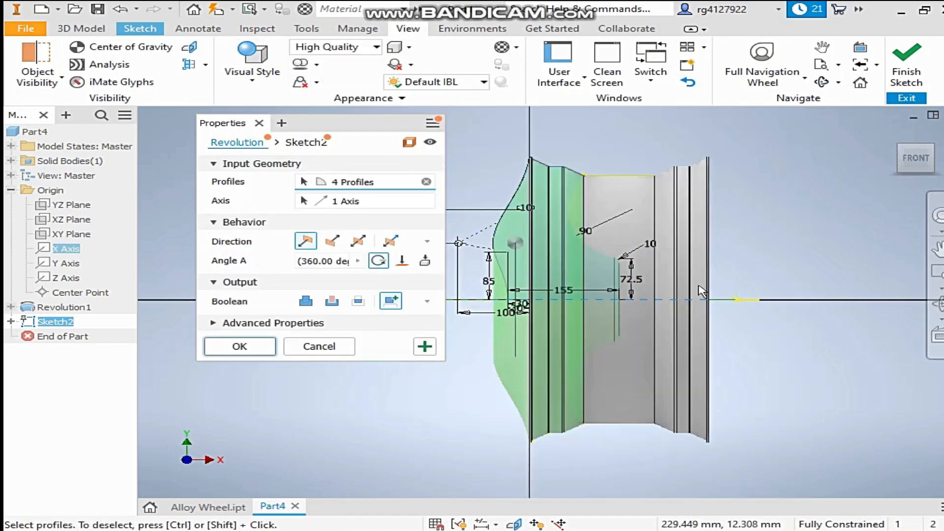
pyautogui.click(900, 146)
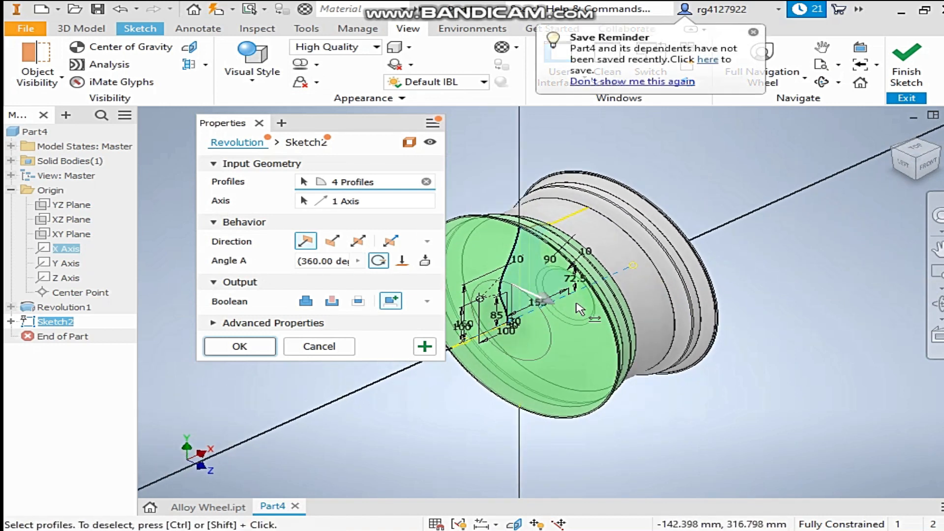
pyautogui.click(239, 346)
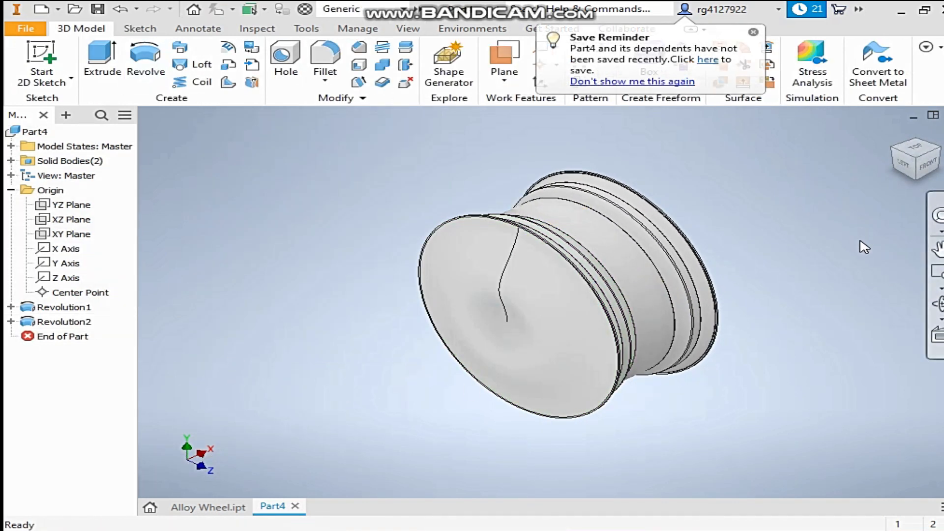
# Step: Start a new sketch on the narrow ring-shaped end face at the rim's open rear edge
pyautogui.click(927, 166)
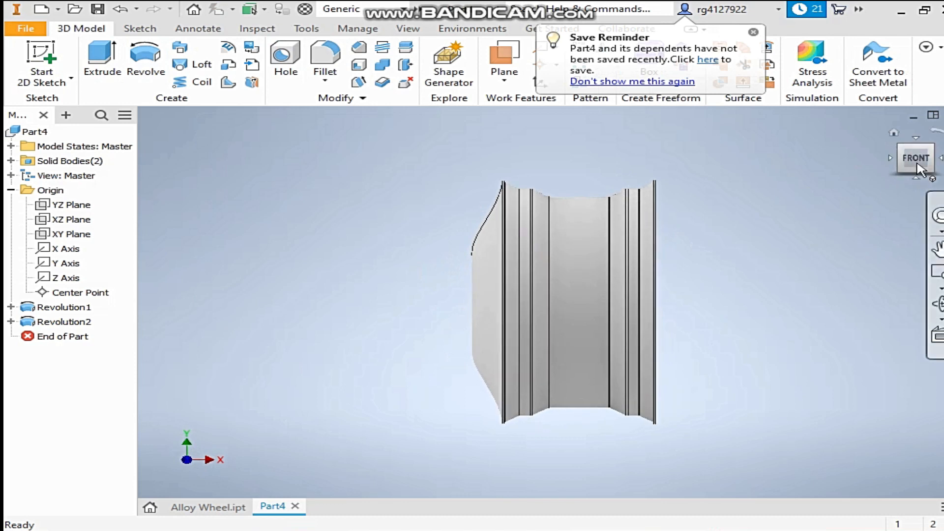
pyautogui.click(940, 162)
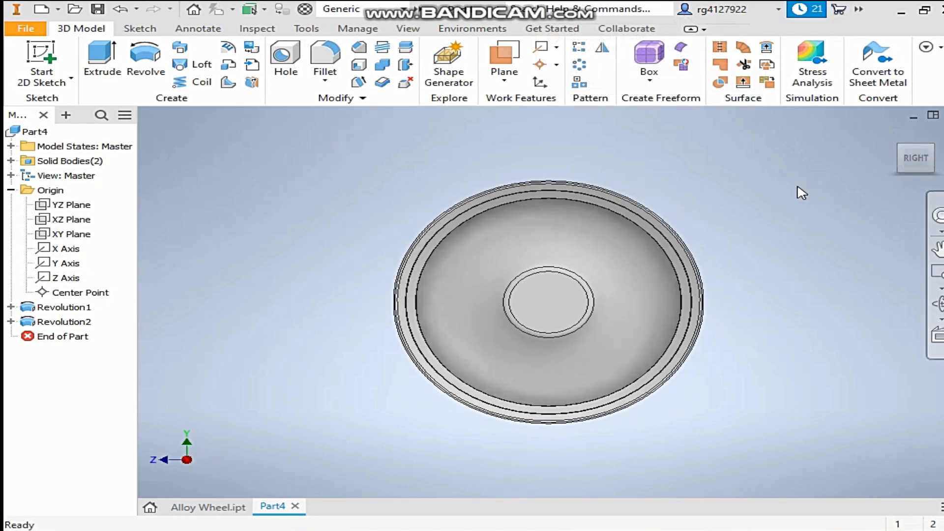
pyautogui.scroll(-5, 552, 187)
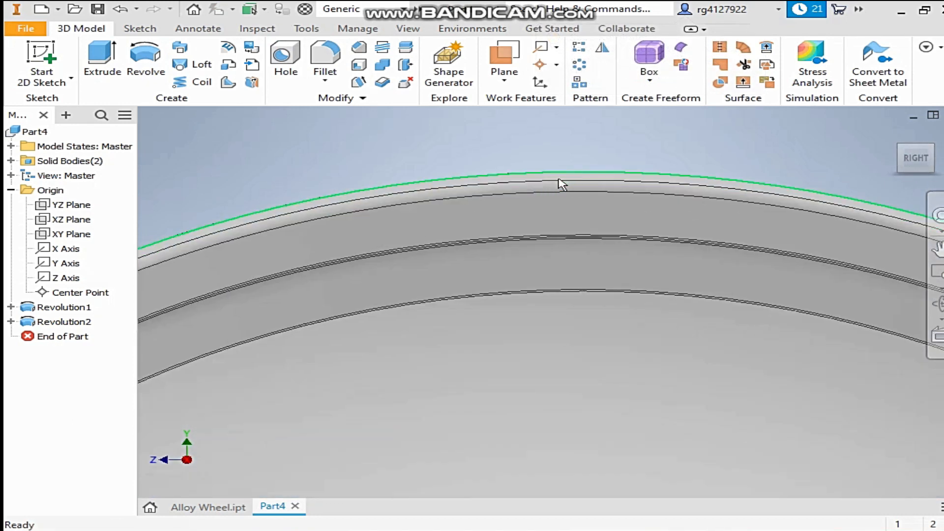
pyautogui.scroll(-2, 561, 185)
pyautogui.click(565, 182)
pyautogui.scroll(3, 474, 171)
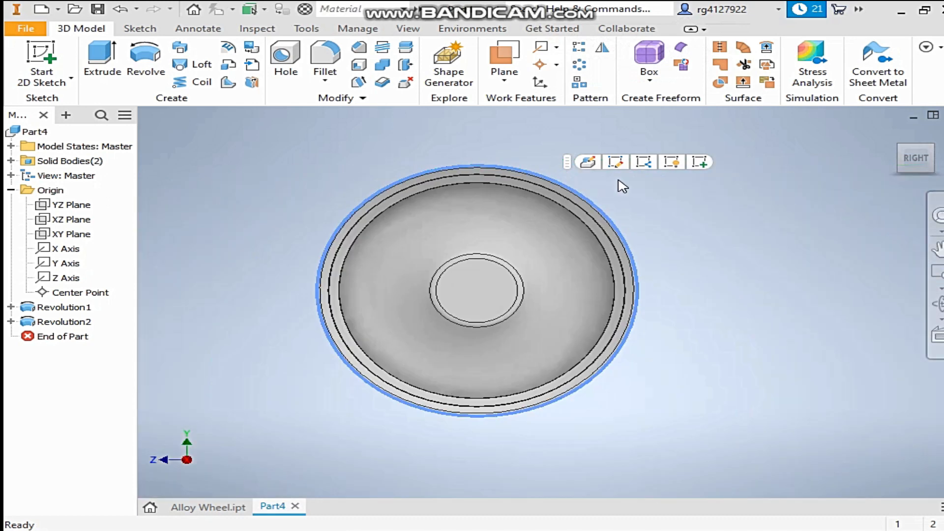
pyautogui.click(698, 162)
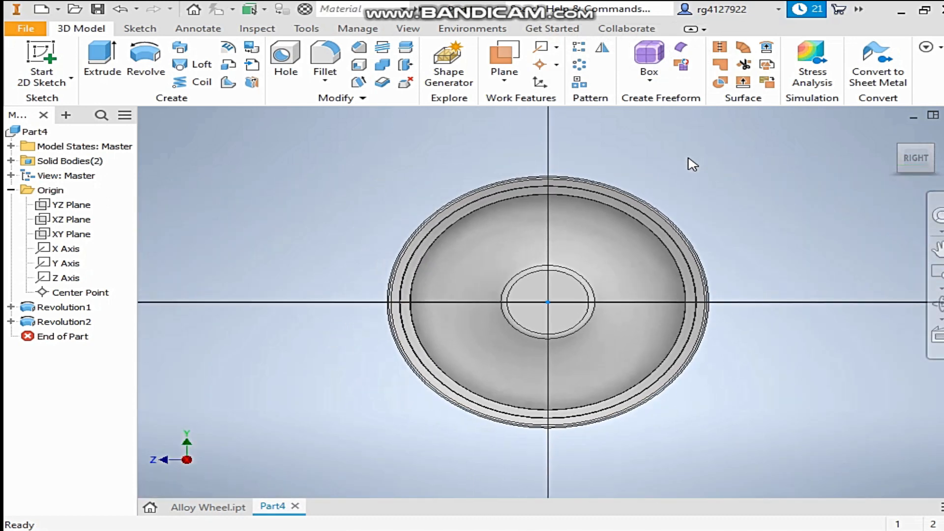
# Step: Place a sketch point at the wheel's center and finish the sketch
pyautogui.click(307, 82)
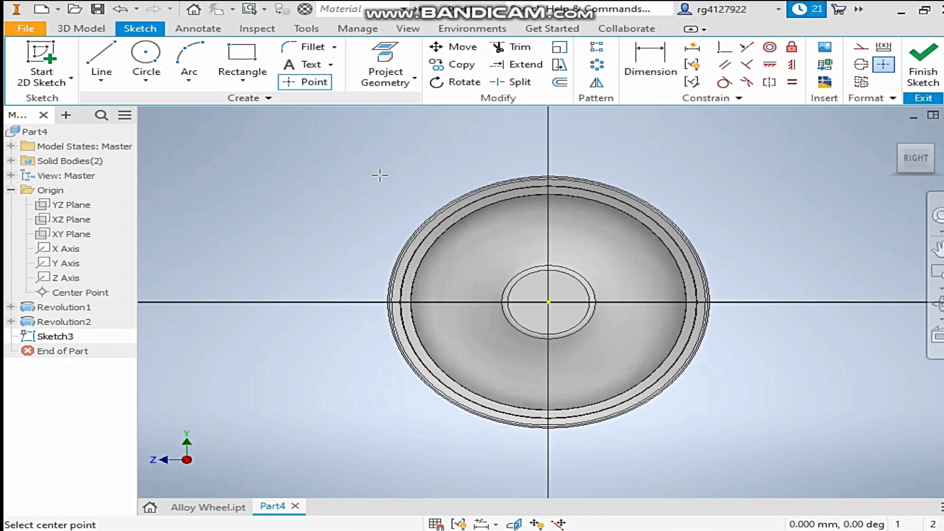
pyautogui.rightClick(688, 145)
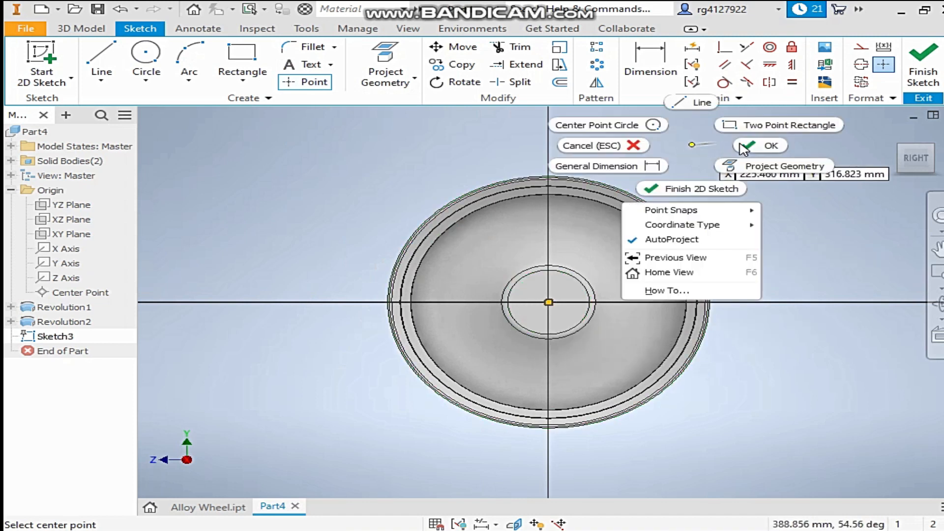
pyautogui.click(764, 143)
pyautogui.click(923, 62)
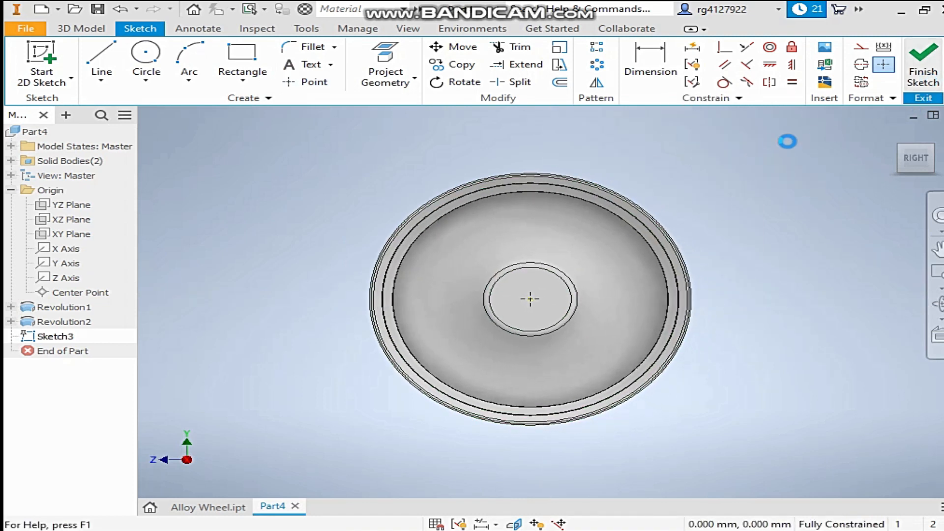
# Step: Cut a through-all counterbored hole at the center point in Solid2 only, with 150 mm counterbore diameter, 140 mm counterbore depth and 75 mm hole diameter
pyautogui.click(285, 61)
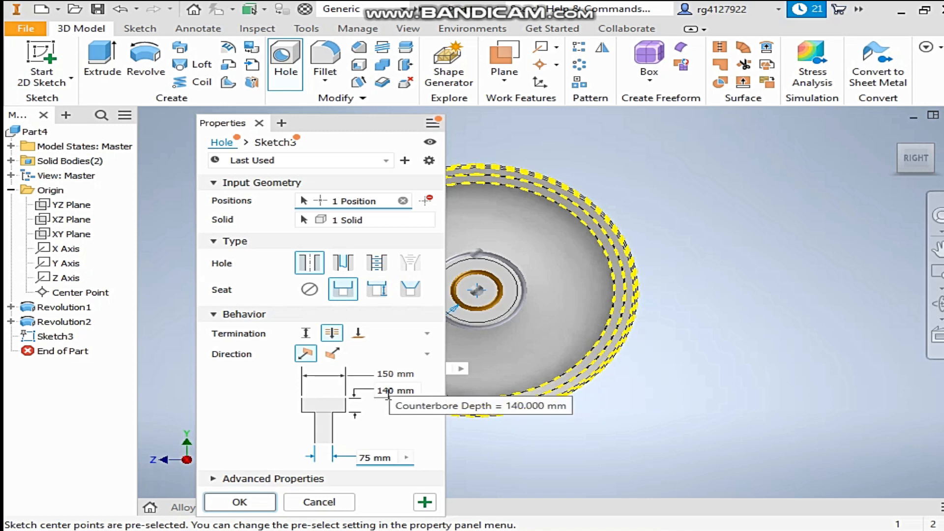
pyautogui.click(901, 148)
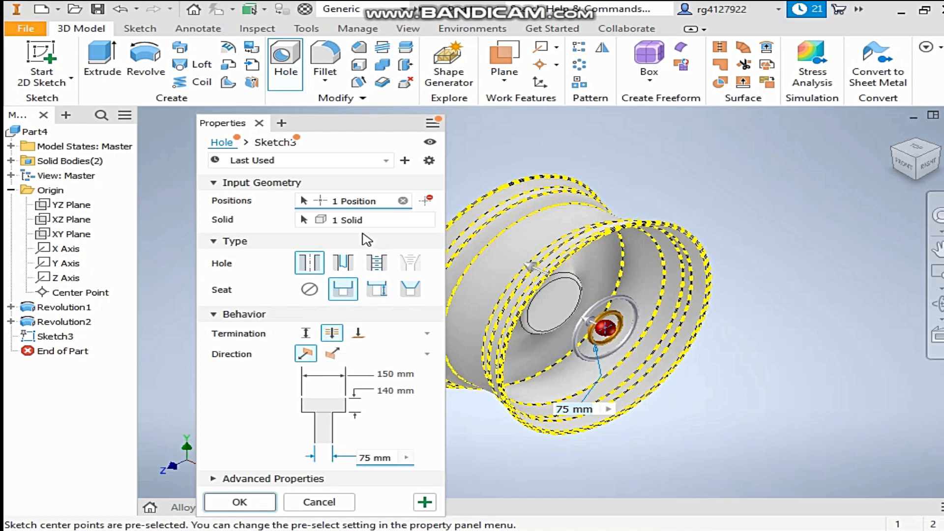
pyautogui.click(351, 219)
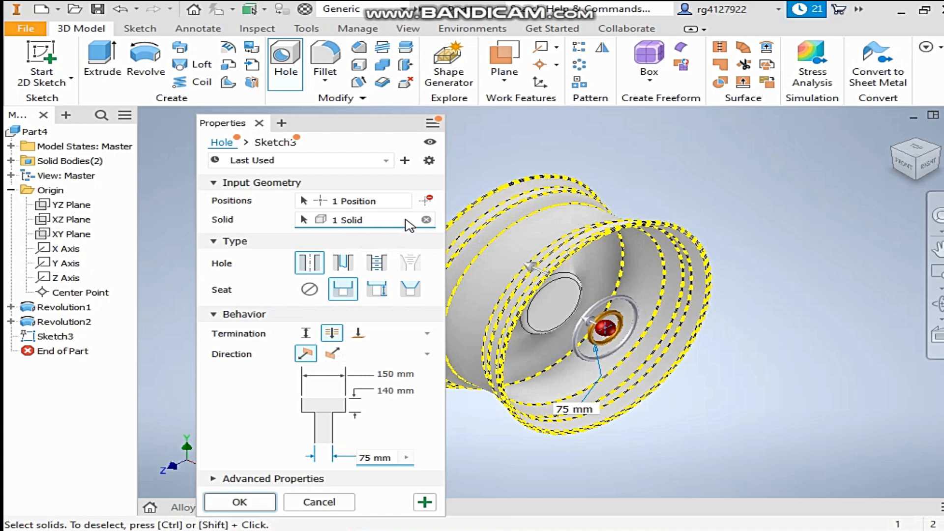
pyautogui.click(426, 220)
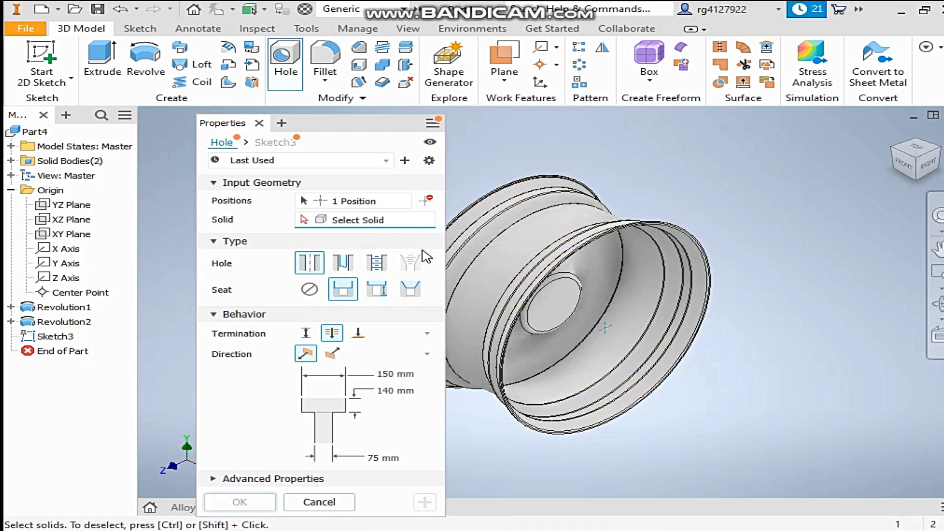
pyautogui.click(11, 160)
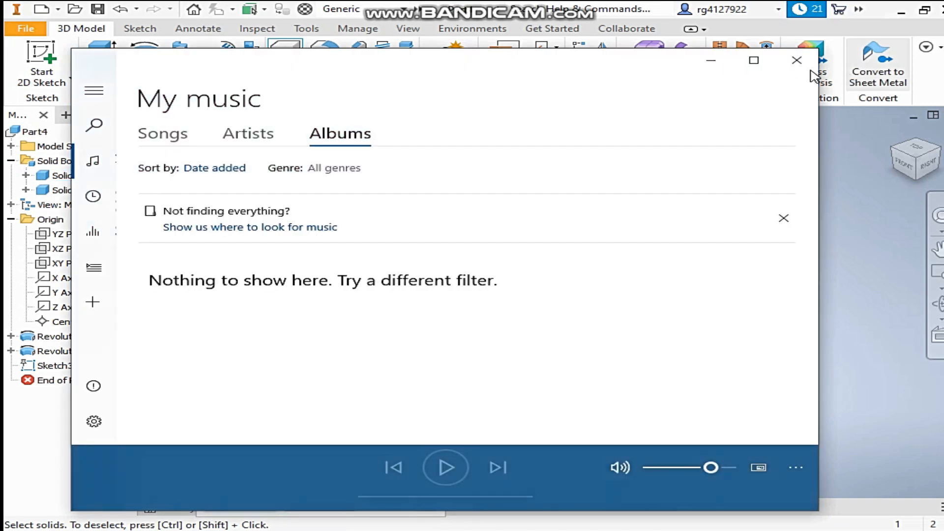
pyautogui.click(796, 60)
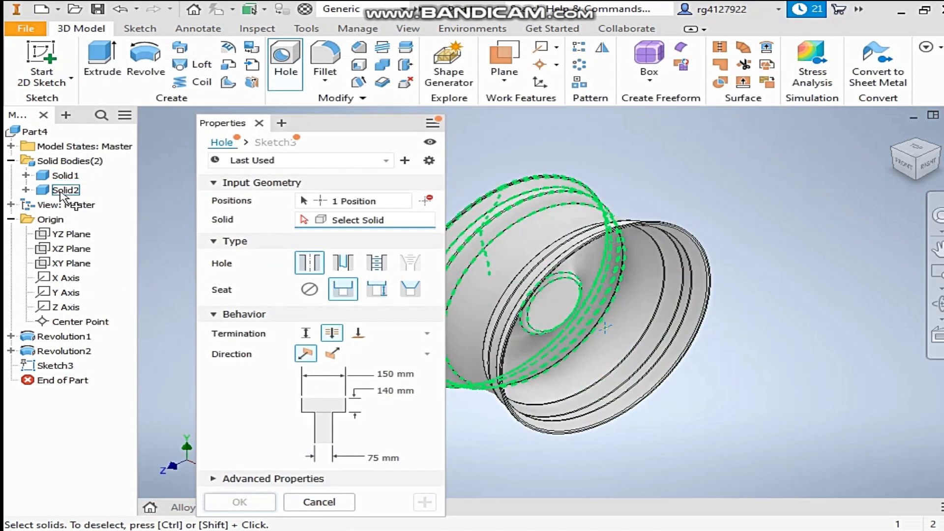
pyautogui.click(66, 190)
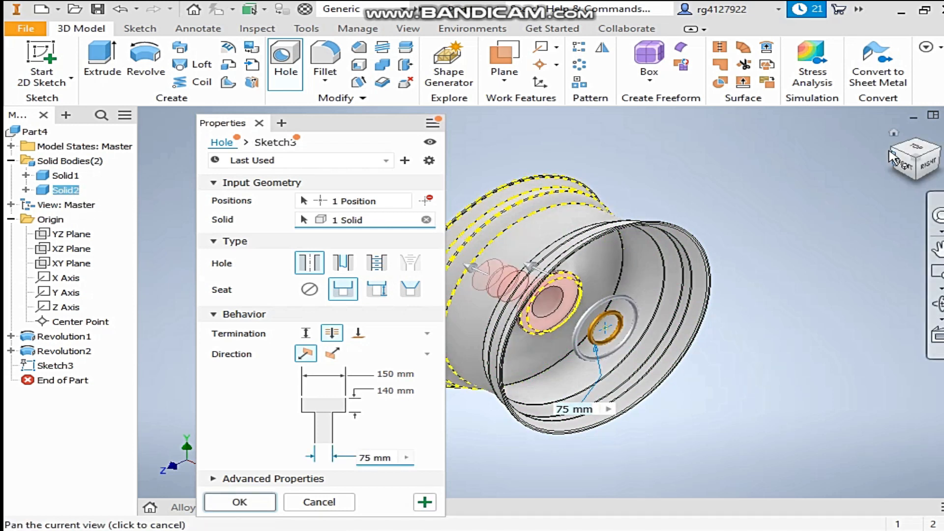
pyautogui.moveTo(891, 153); pyautogui.dragTo(936, 154)
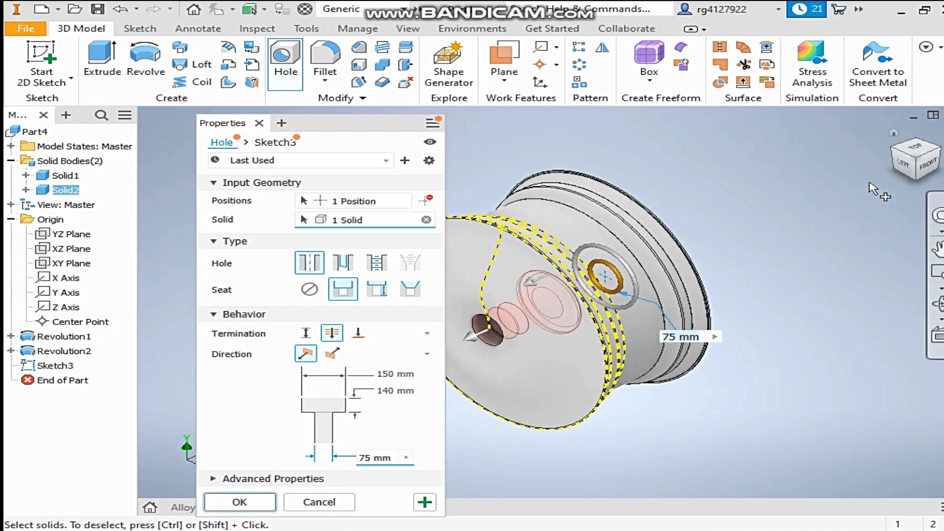
pyautogui.click(937, 150)
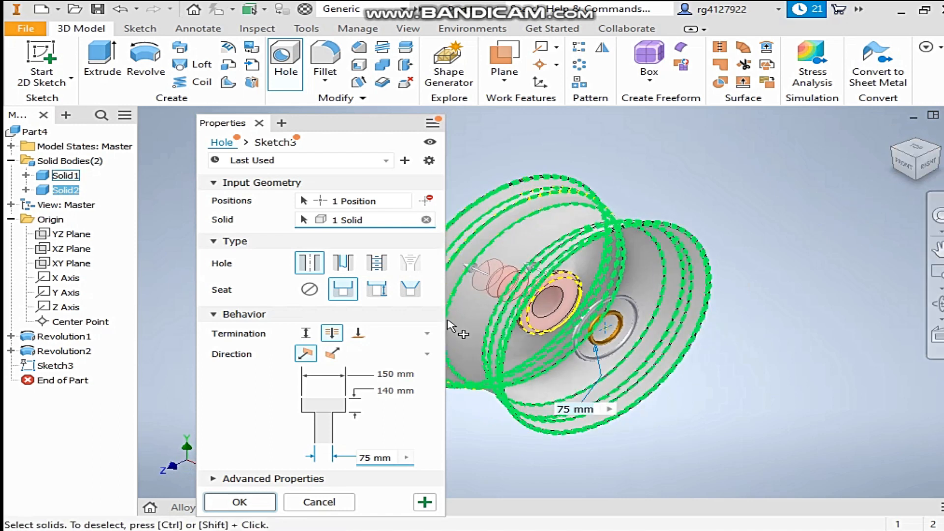
pyautogui.click(256, 503)
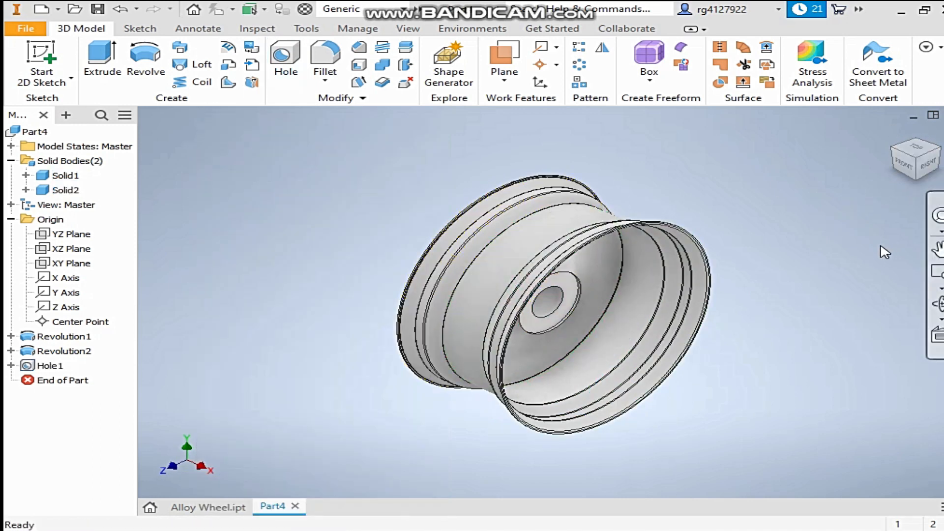
# Step: Examine the hub hole and the wheel's shape from the rear, side and face
pyautogui.click(926, 163)
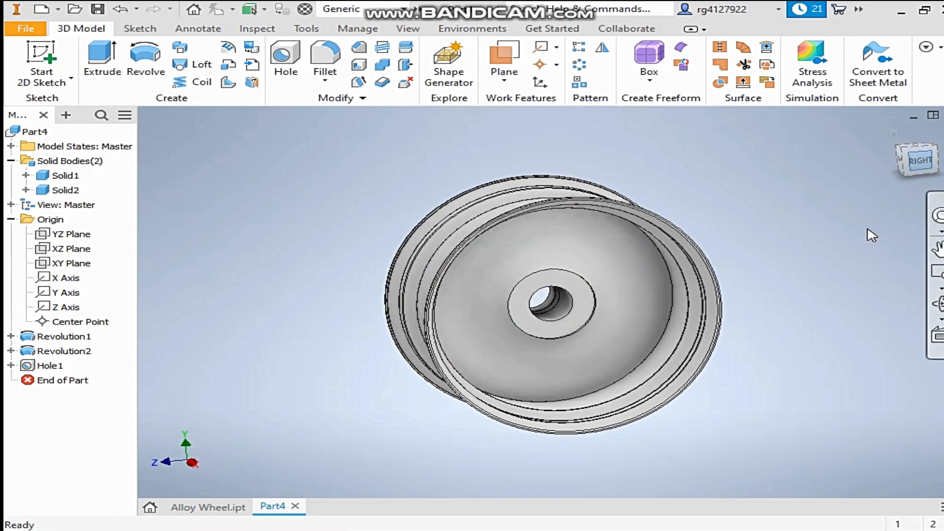
pyautogui.click(896, 157)
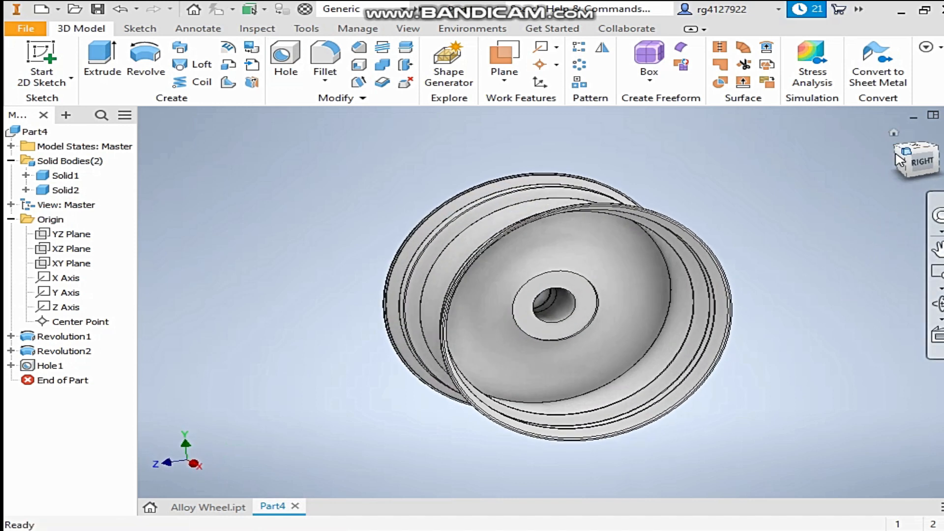
pyautogui.press('F2')
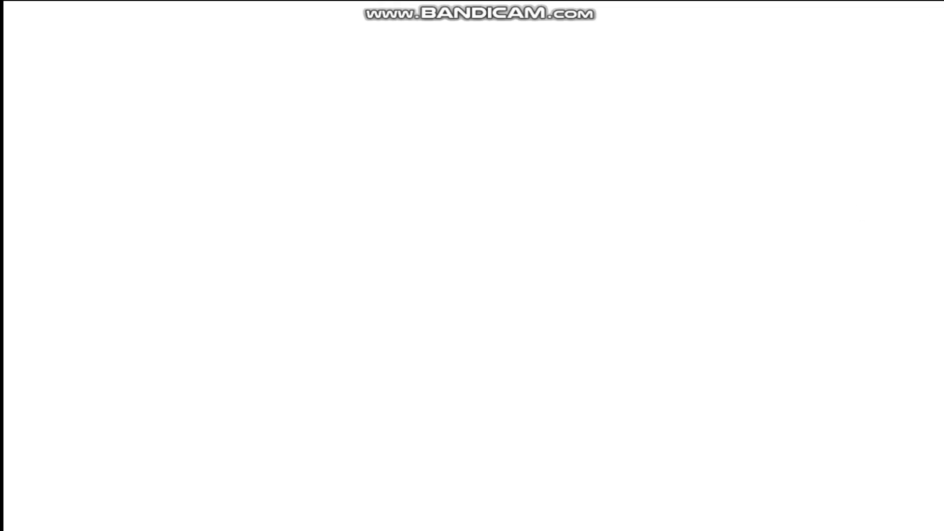
pyautogui.click(936, 12)
pyautogui.click(584, 308)
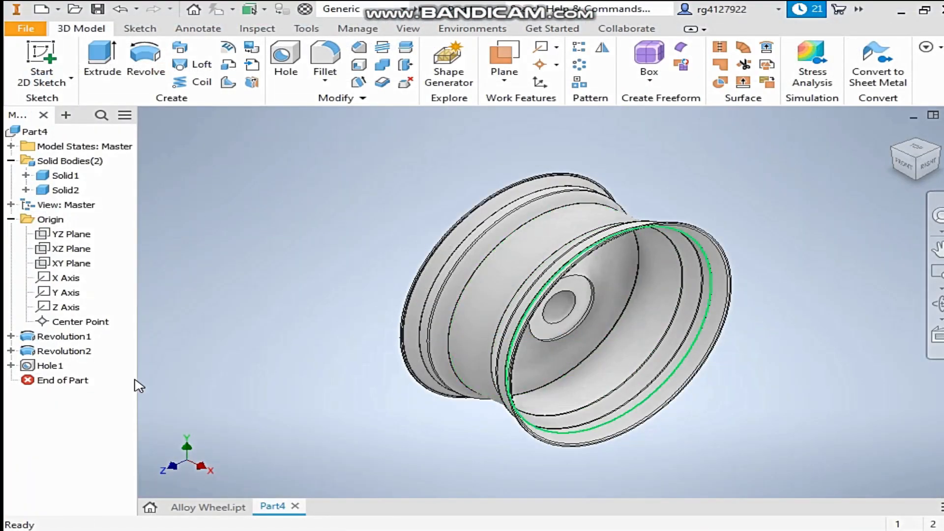
pyautogui.click(893, 154)
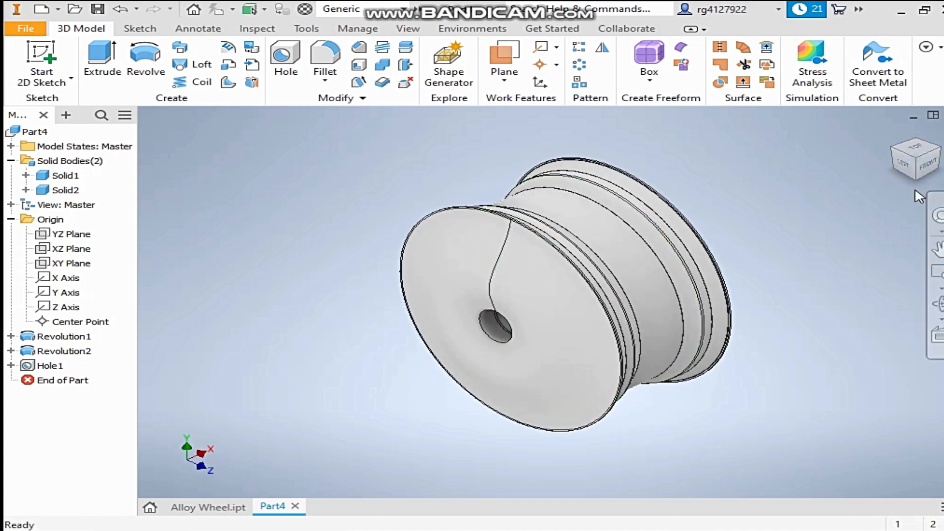
pyautogui.click(924, 164)
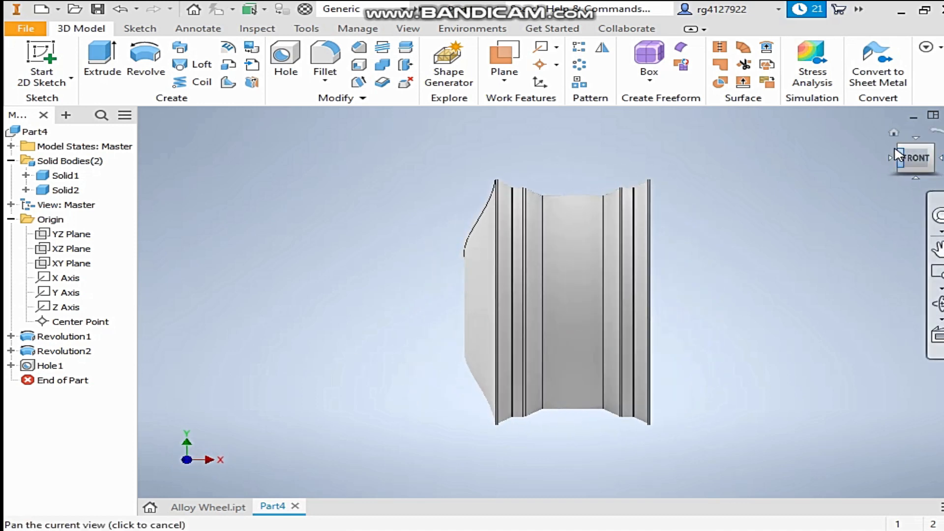
pyautogui.click(900, 147)
pyautogui.press('alt')
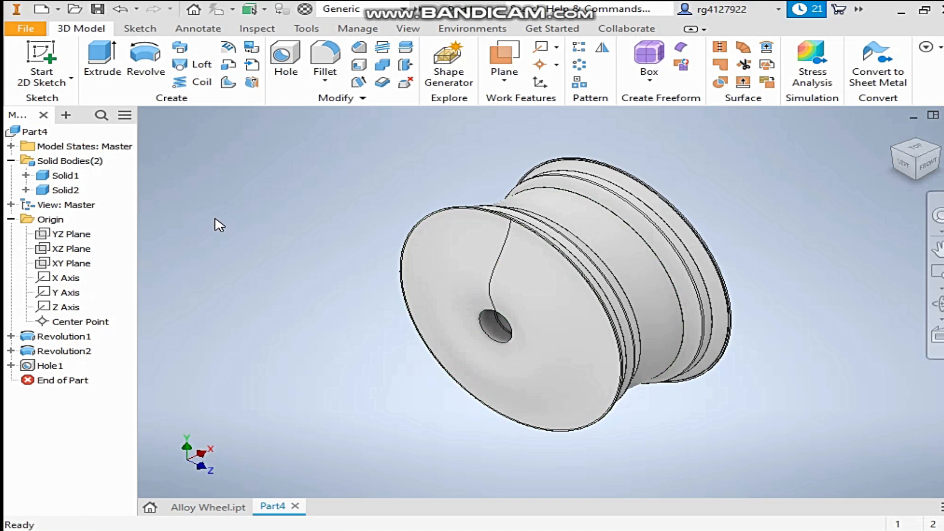
# Step: Create a work plane offset from the YZ Plane with the distance entered as --100 mm
pyautogui.click(81, 235)
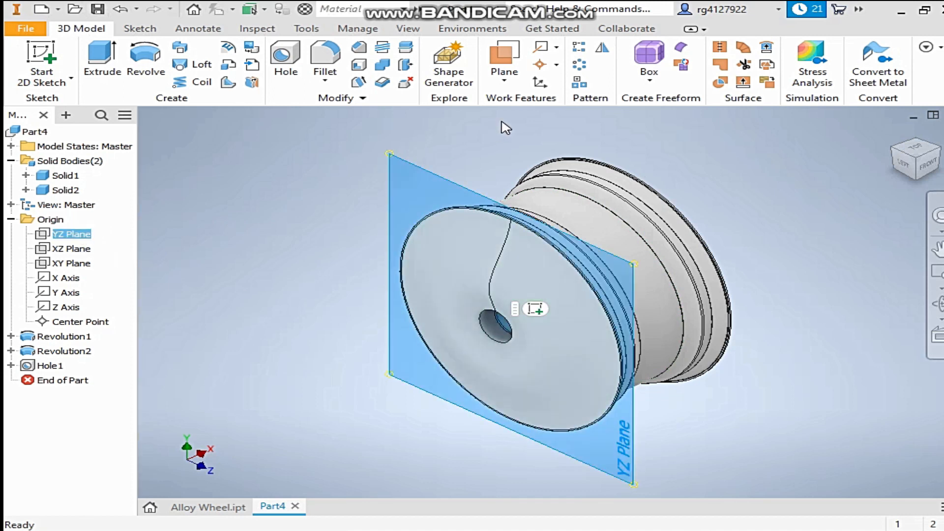
pyautogui.click(504, 74)
pyautogui.click(538, 140)
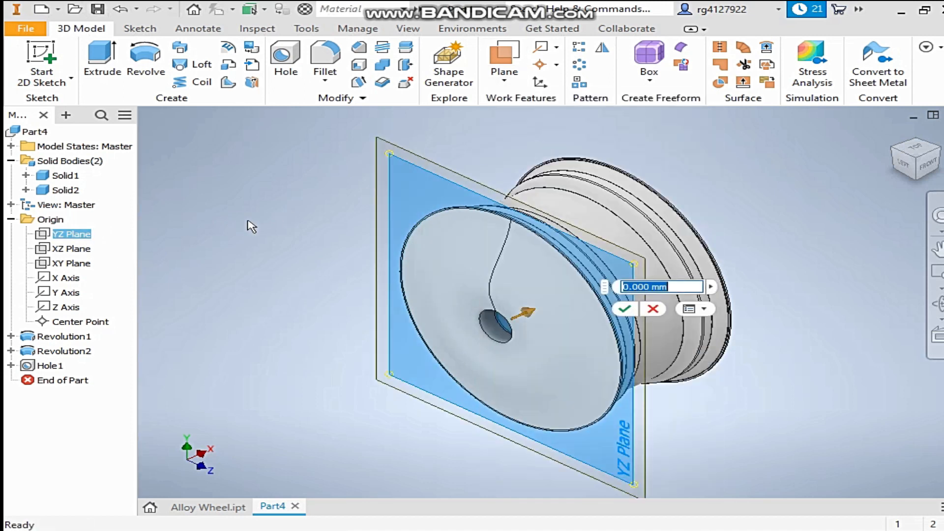
pyautogui.write('--100')
pyautogui.press('Return')
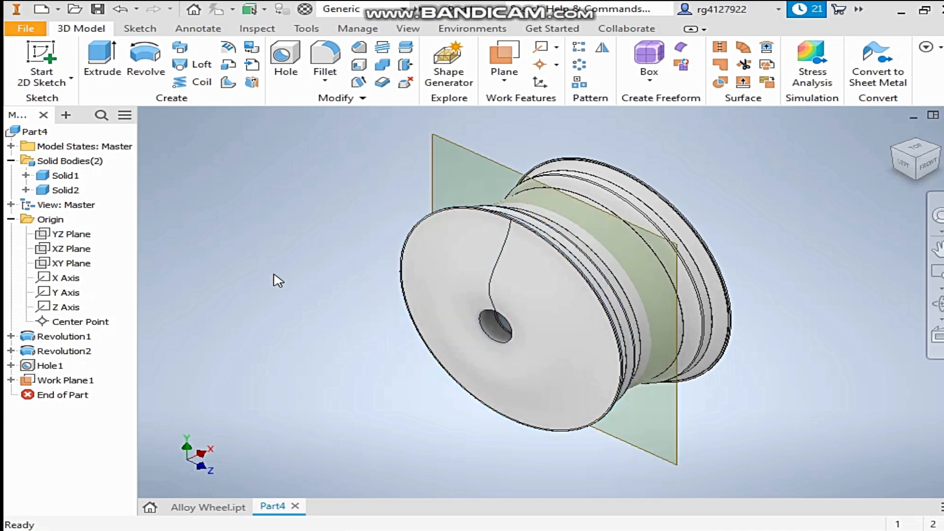
# Step: Set the work plane's offset from the YZ Plane to -100 mm, placing it on the wheel face side
pyautogui.doubleClick(76, 383)
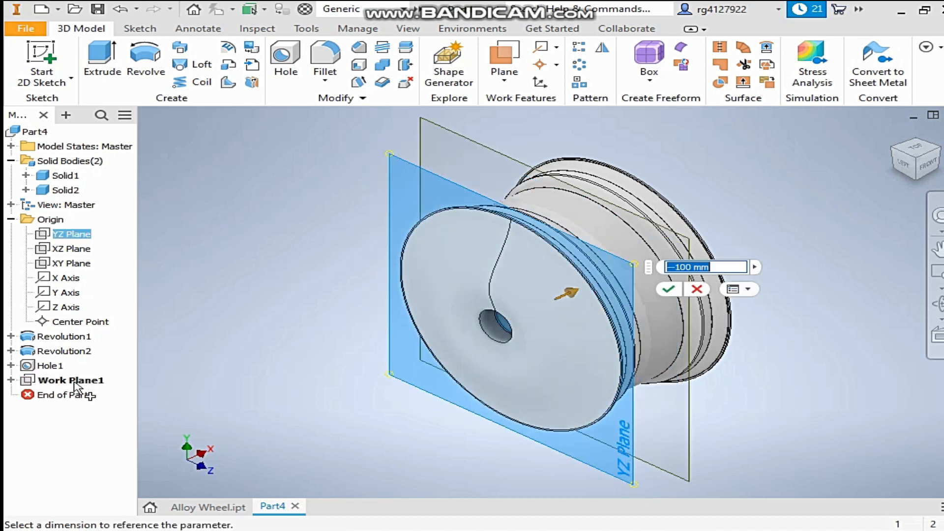
pyautogui.click(674, 266)
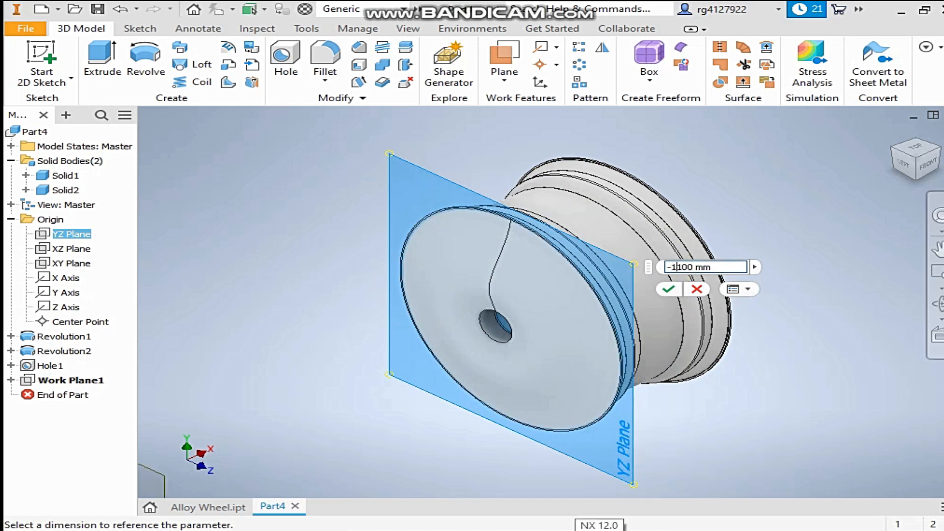
pyautogui.press('Return')
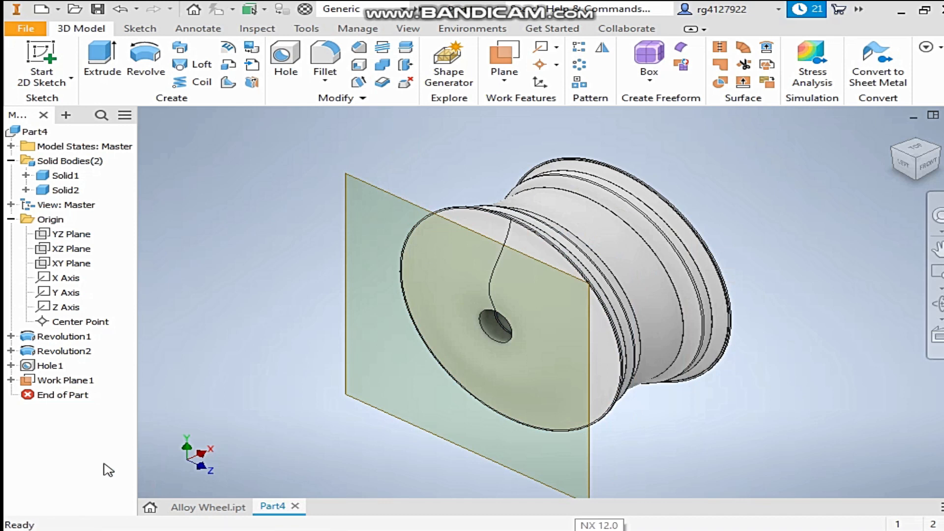
# Step: Start a sketch on the offset work plane and draw a 120 mm diameter circle centered on the origin
pyautogui.click(385, 197)
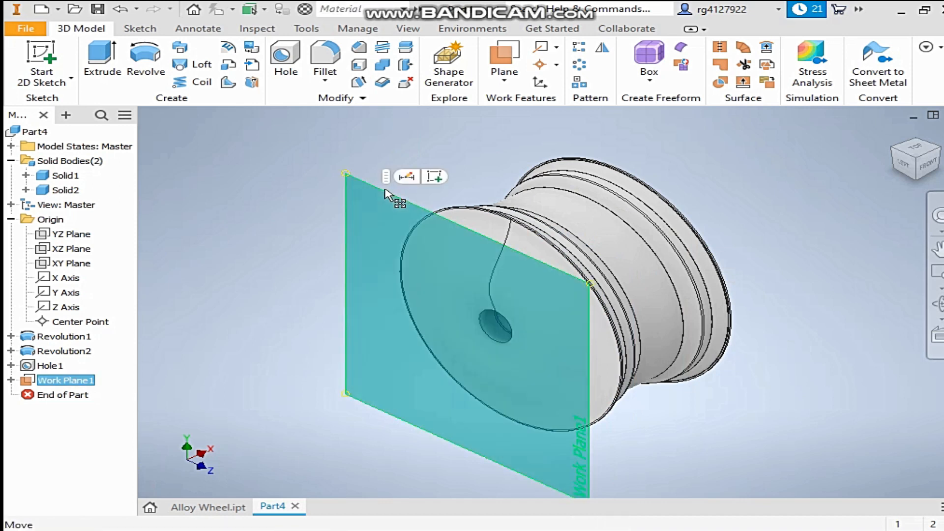
pyautogui.click(437, 181)
pyautogui.press('s')
pyautogui.click(146, 57)
pyautogui.click(549, 302)
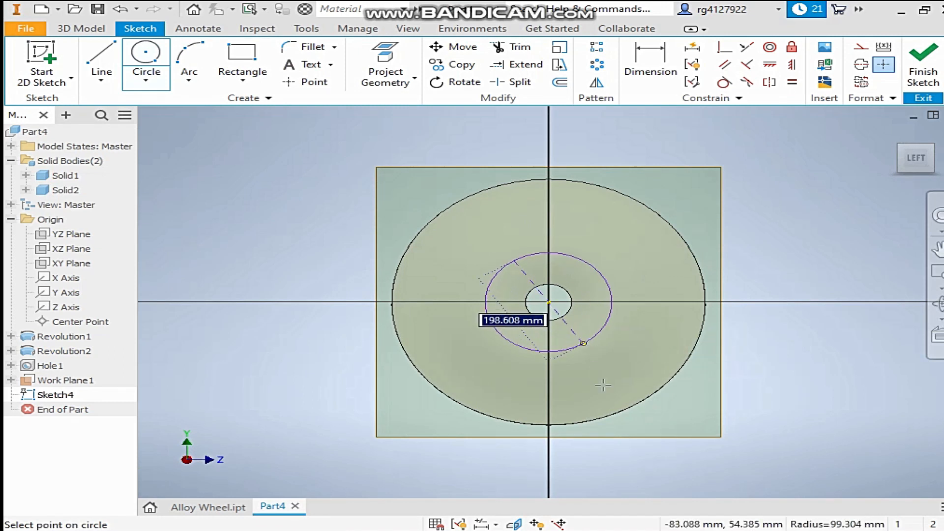
pyautogui.write('1')
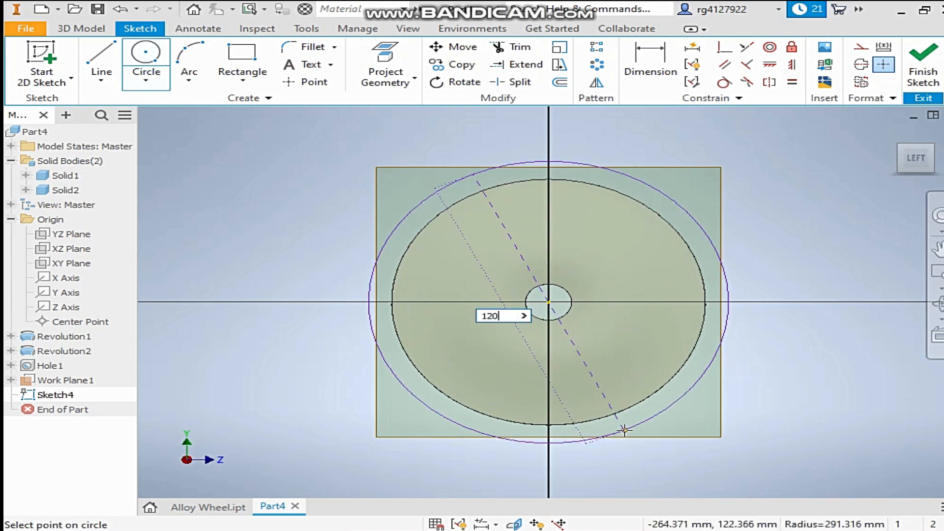
pyautogui.write('20')
pyautogui.press('Return')
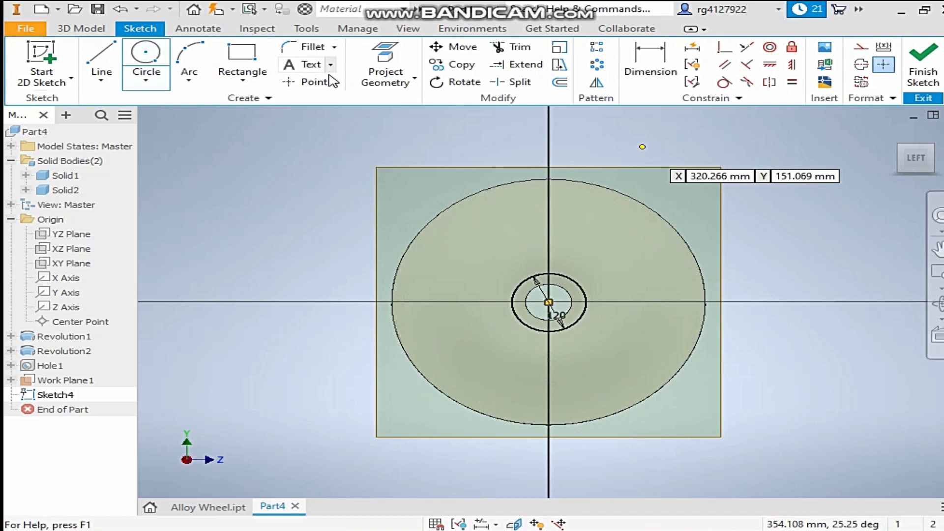
# Step: Place a sketch point on the 120 mm circle at its uppermost quadrant
pyautogui.click(304, 82)
pyautogui.scroll(3, 534, 290)
pyautogui.scroll(3, 542, 292)
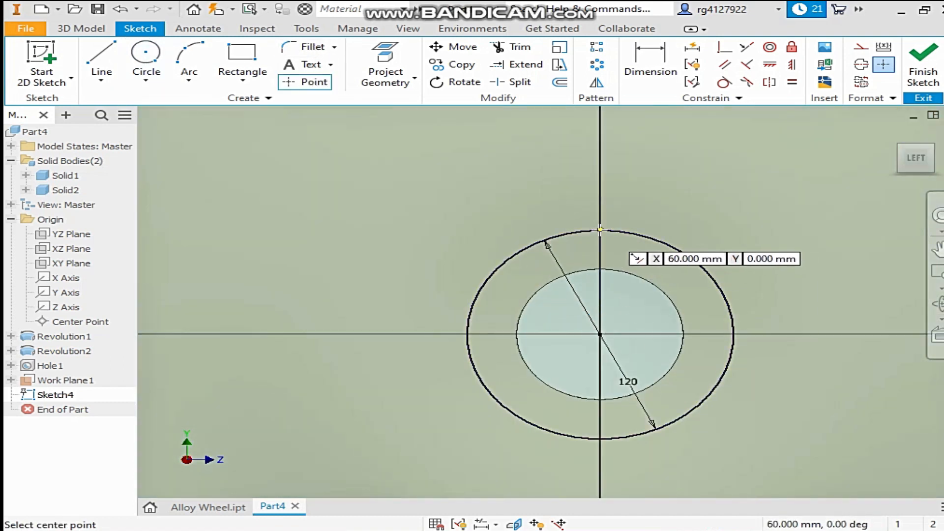
pyautogui.rightClick(446, 195)
pyautogui.click(501, 196)
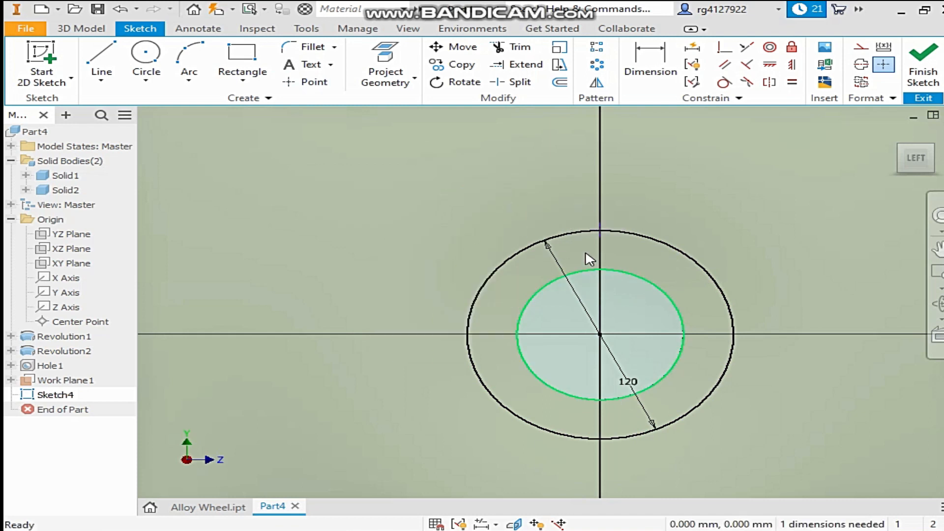
# Step: Shift the sketch point along the circle and apply a horizontal constraint between it and the circle's center
pyautogui.moveTo(584, 249); pyautogui.dragTo(565, 233)
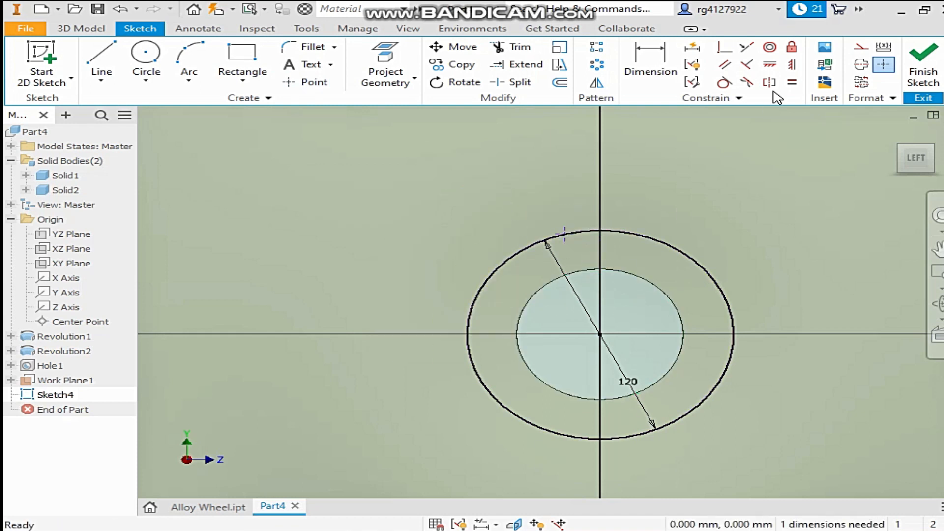
pyautogui.click(769, 65)
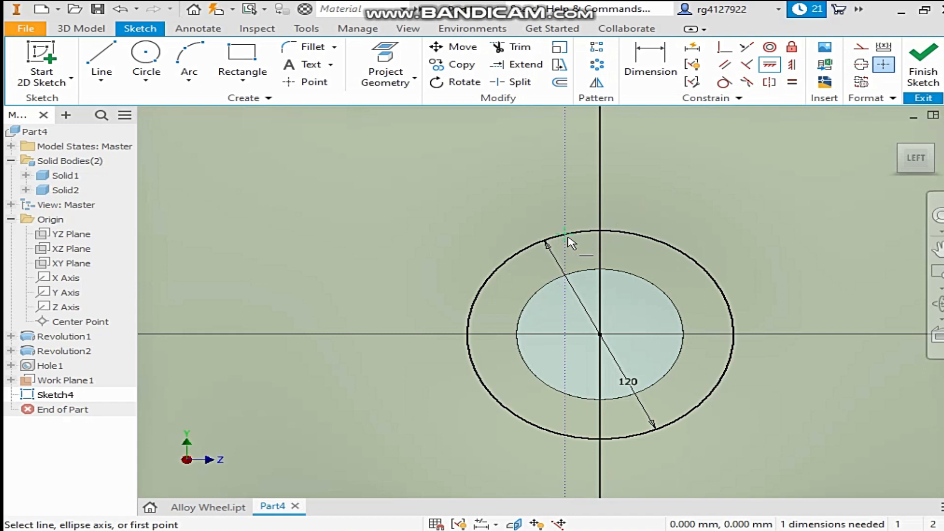
pyautogui.click(565, 234)
pyautogui.click(600, 335)
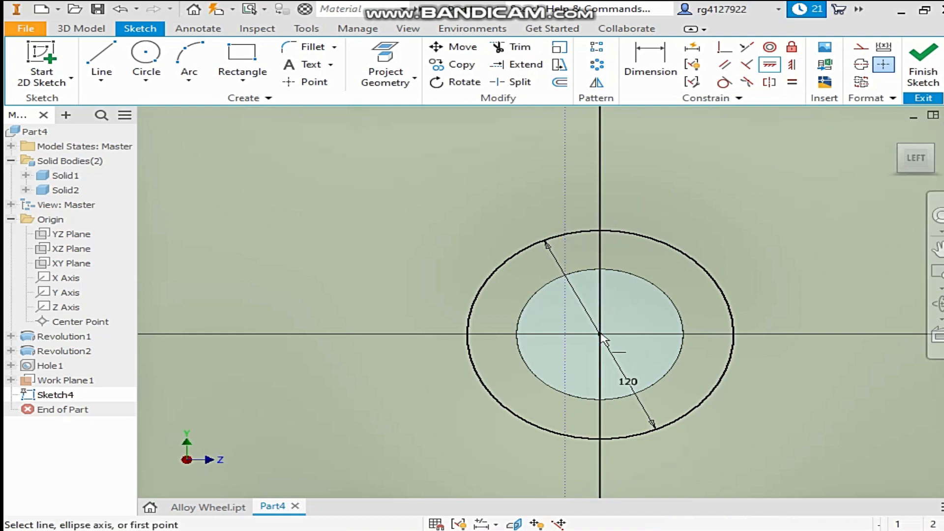
pyautogui.rightClick(521, 190)
pyautogui.click(585, 183)
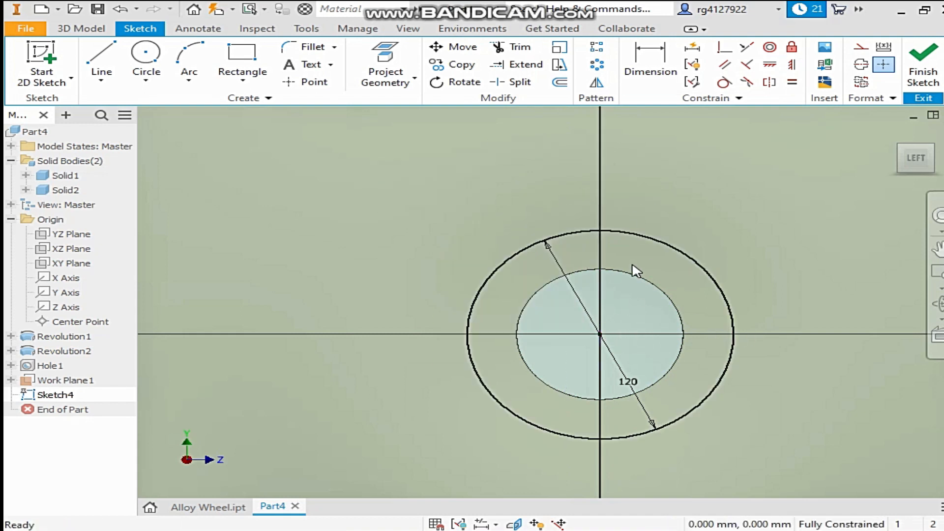
# Step: Convert the 120 mm circle to construction geometry and finish the sketch
pyautogui.click(638, 237)
pyautogui.rightClick(639, 238)
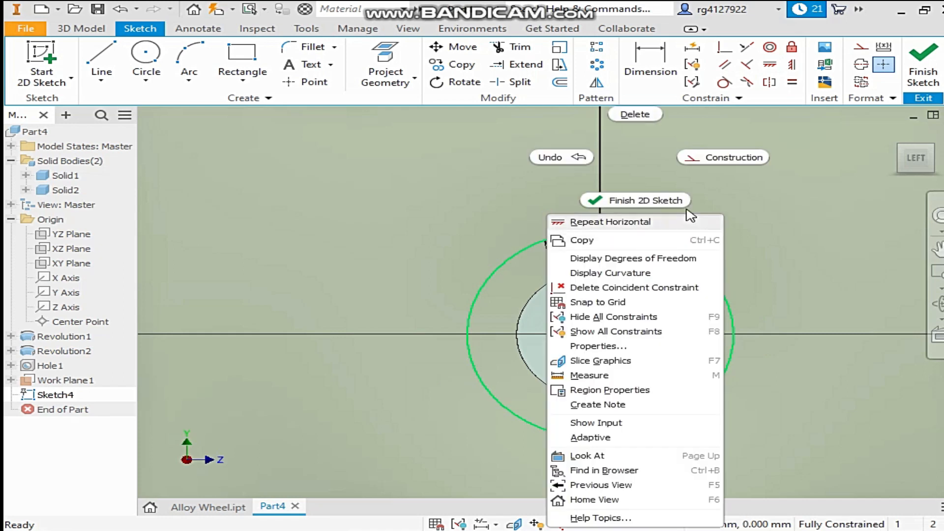
pyautogui.click(710, 167)
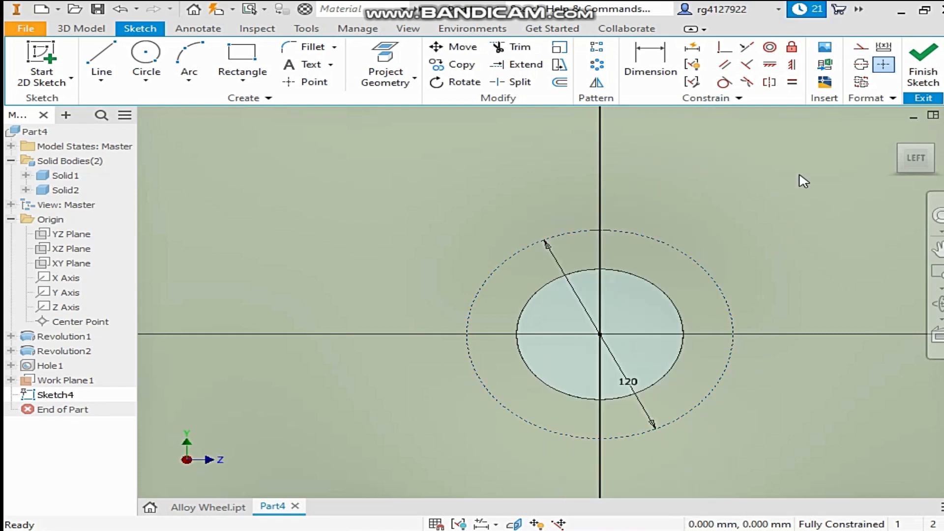
pyautogui.click(923, 71)
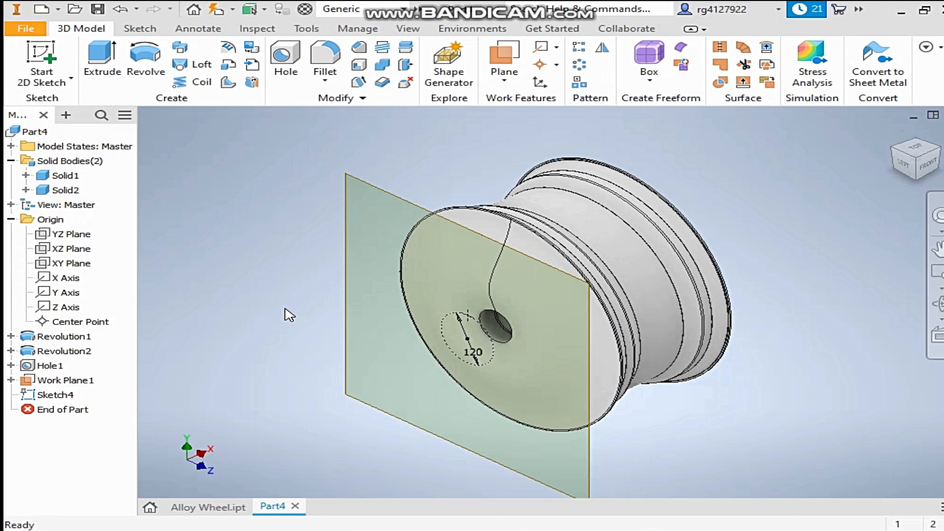
# Step: Set up a counterbored through-all hole at the sketch point with counterbore diameter 24 mm, counterbore depth 80 mm and hole diameter 12 mm
pyautogui.click(284, 69)
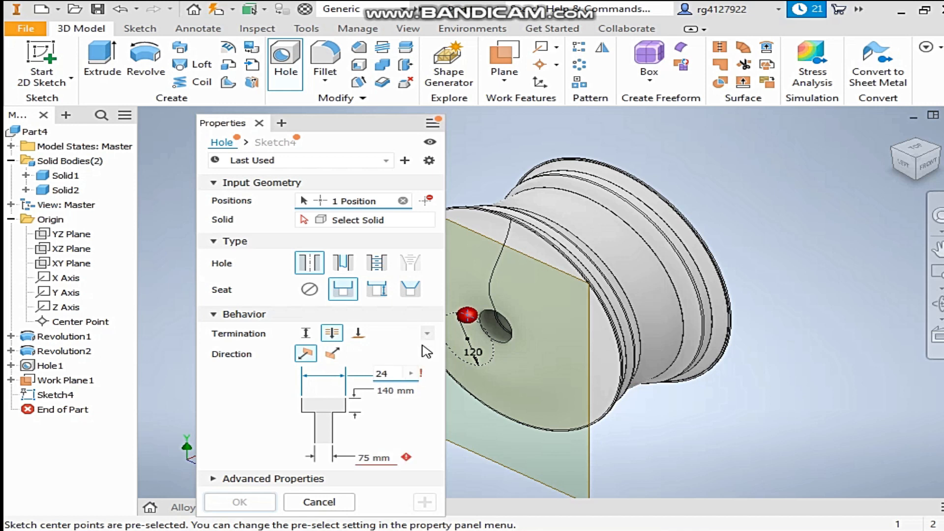
pyautogui.click(384, 389)
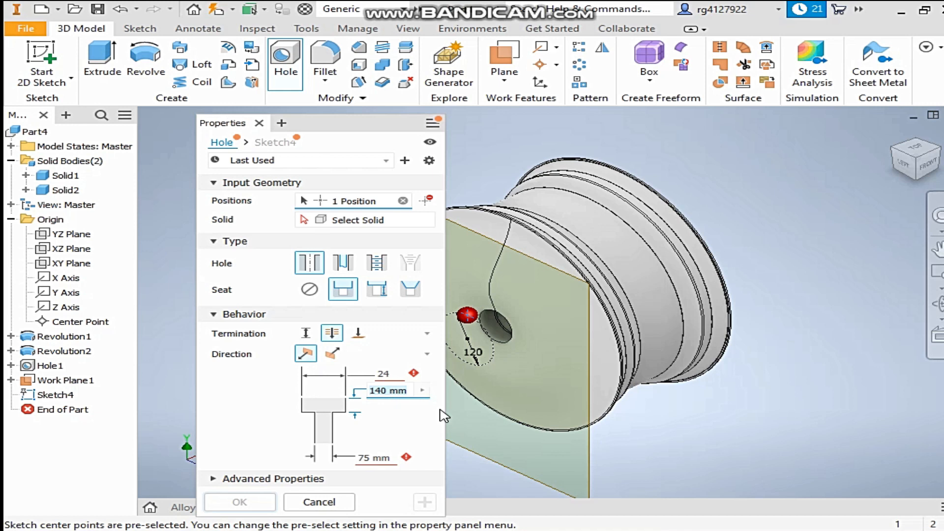
pyautogui.write('80')
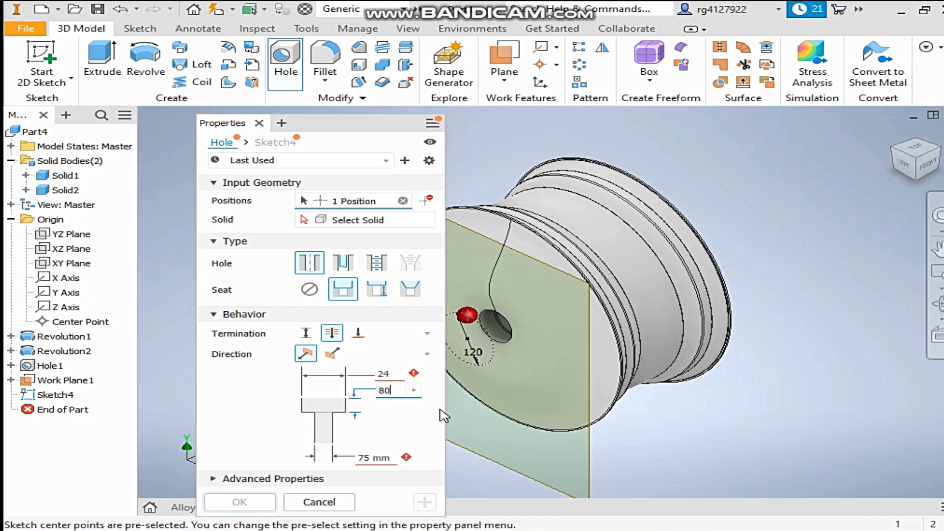
pyautogui.click(364, 459)
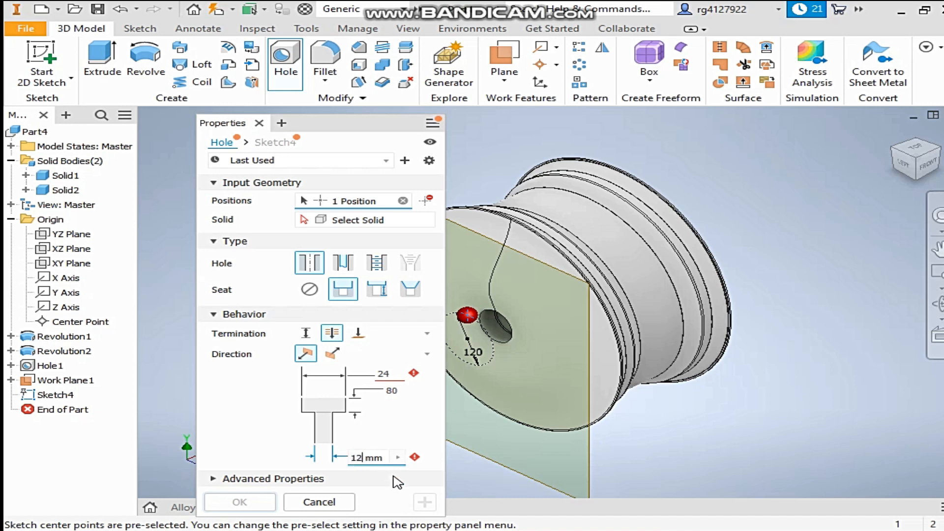
pyautogui.press('BackSpace')
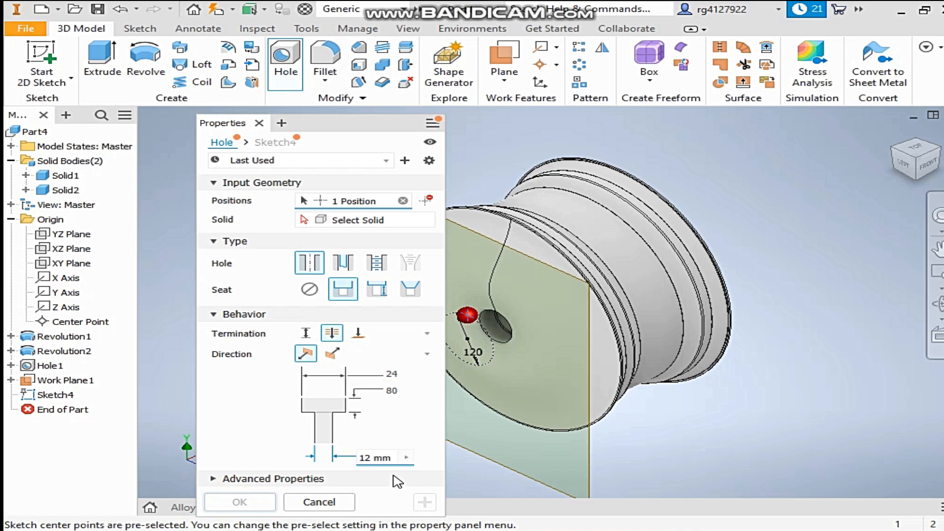
pyautogui.press('Return')
# Step: Apply the counterbored hole to Solid2 with its direction flipped into the wheel face, and create it
pyautogui.click(363, 224)
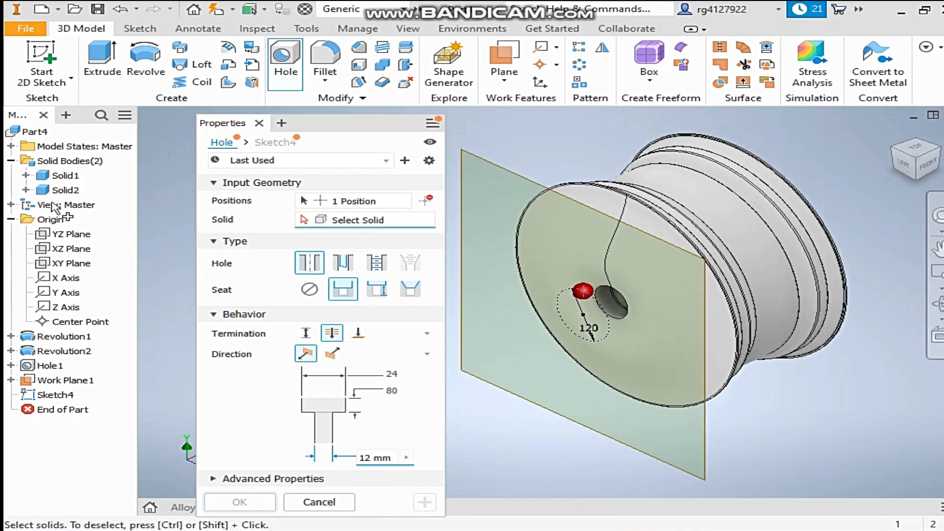
pyautogui.click(61, 190)
pyautogui.scroll(-3, 538, 312)
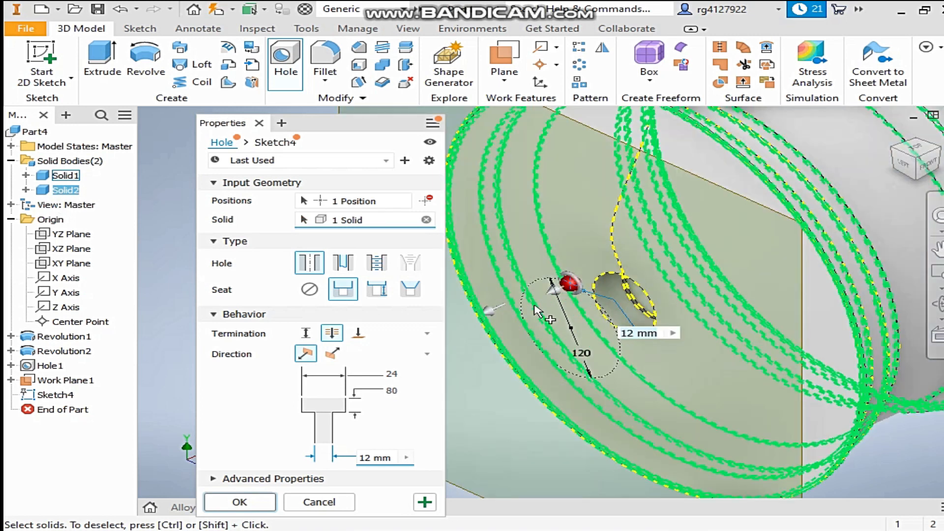
pyautogui.click(333, 354)
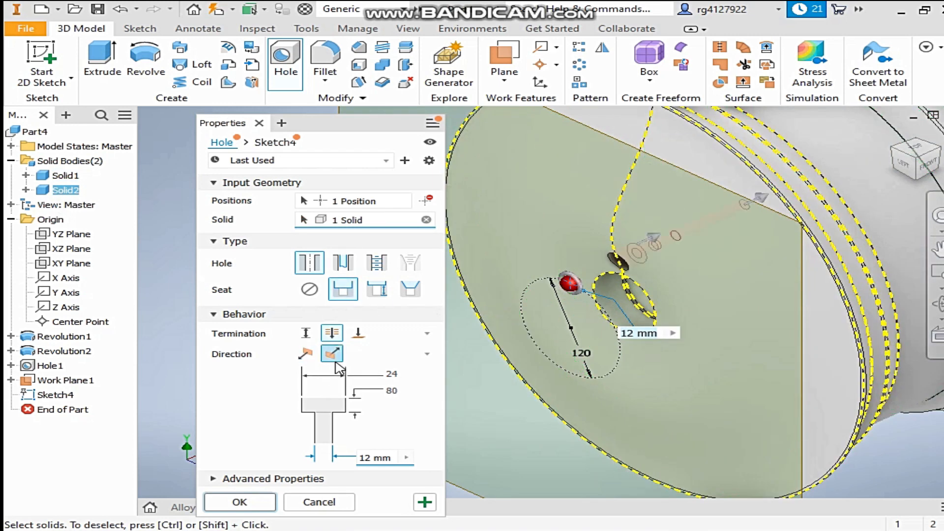
pyautogui.click(240, 501)
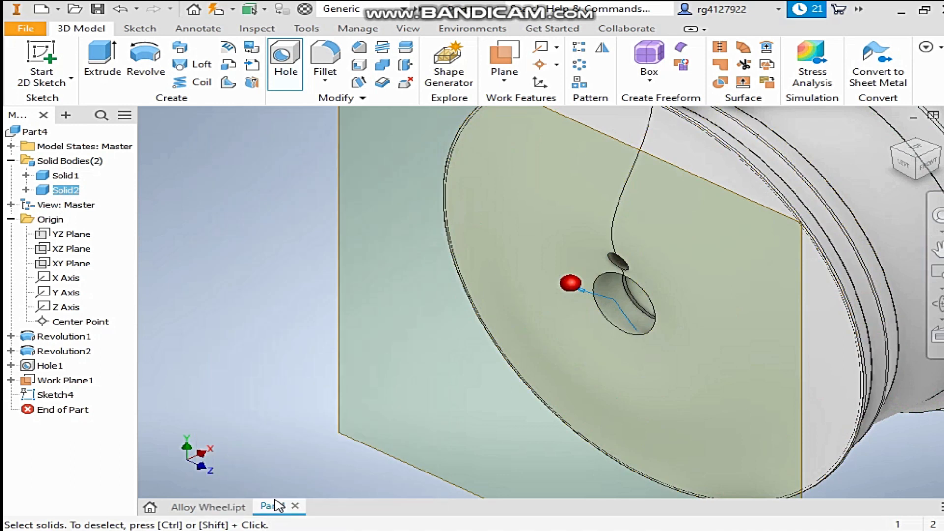
# Step: Create a circular pattern of the small counterbored hole around the hub hole's axis with 5 occurrences over 360 degrees
pyautogui.scroll(5, 486, 365)
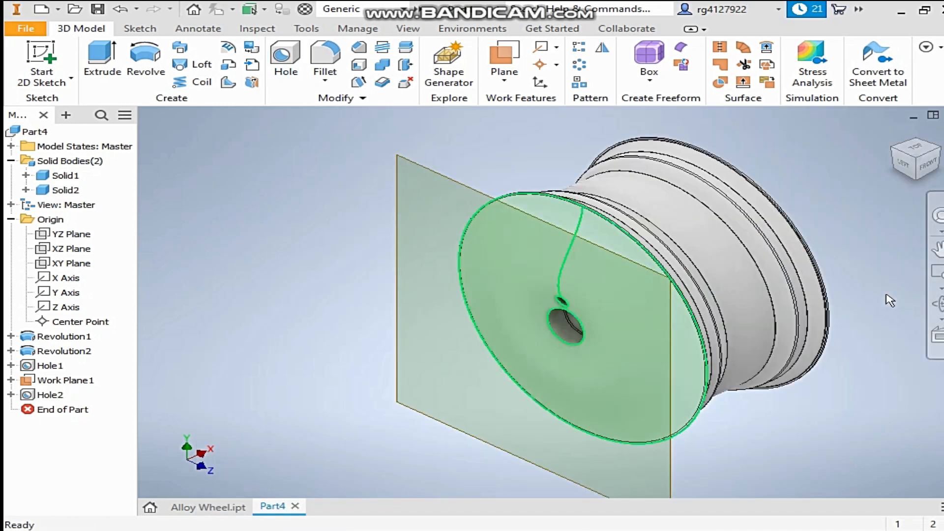
pyautogui.click(904, 162)
pyautogui.click(931, 148)
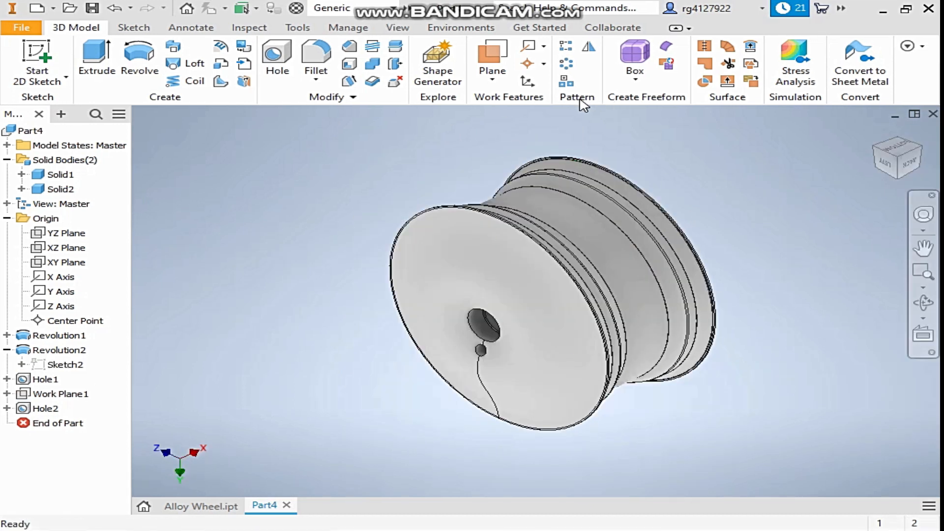
pyautogui.click(566, 63)
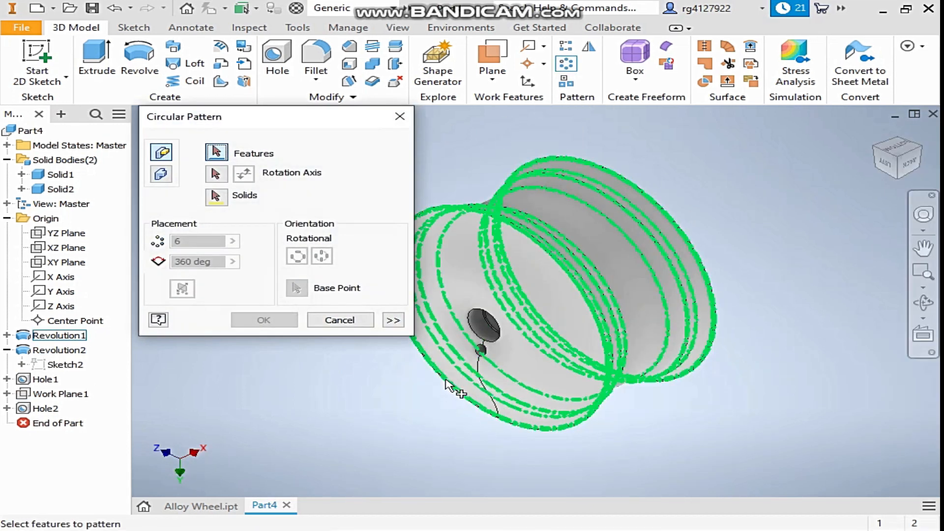
pyautogui.scroll(5, 467, 347)
pyautogui.click(516, 353)
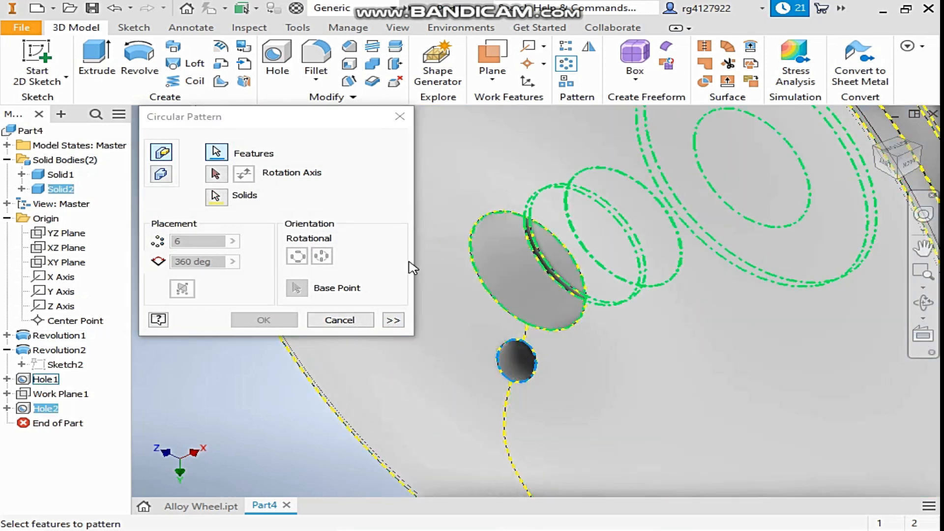
pyautogui.click(216, 174)
pyautogui.scroll(-5, 614, 290)
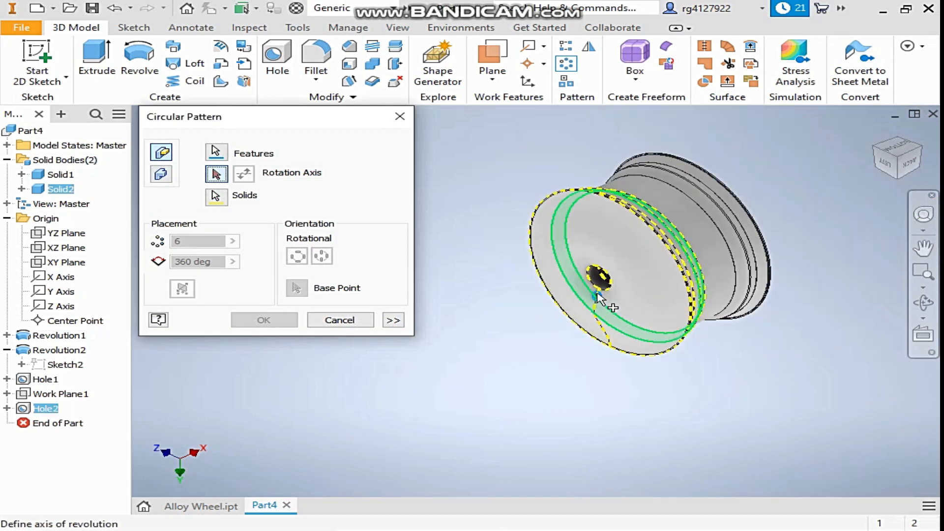
pyautogui.scroll(2, 597, 294)
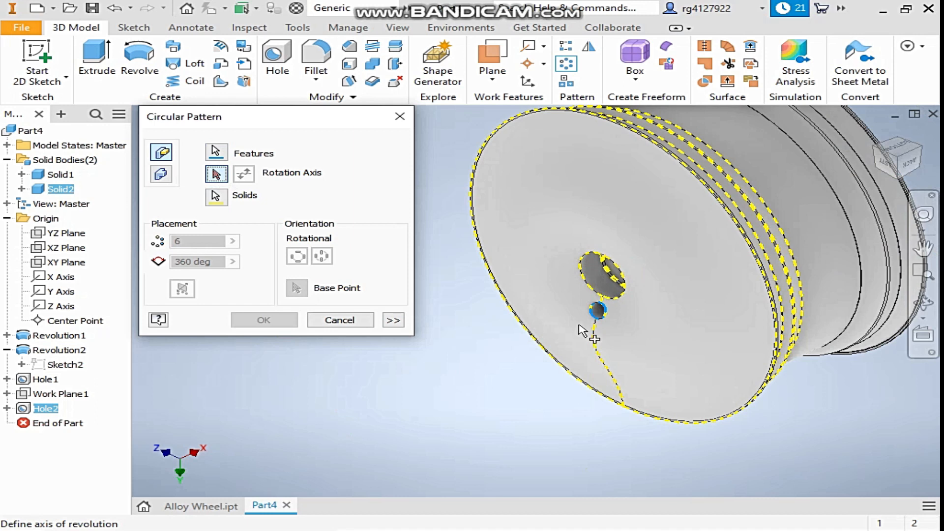
pyautogui.click(602, 273)
pyautogui.moveTo(183, 241); pyautogui.dragTo(158, 240)
pyautogui.write('5')
pyautogui.press('Return')
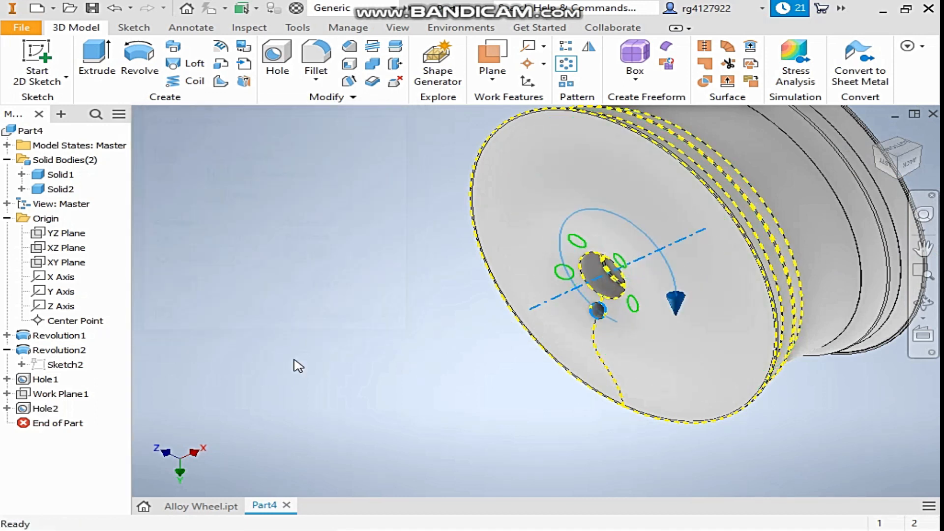
# Step: Examine the patterned bolt holes around the hub hole on the wheel face
pyautogui.scroll(-5, 337, 327)
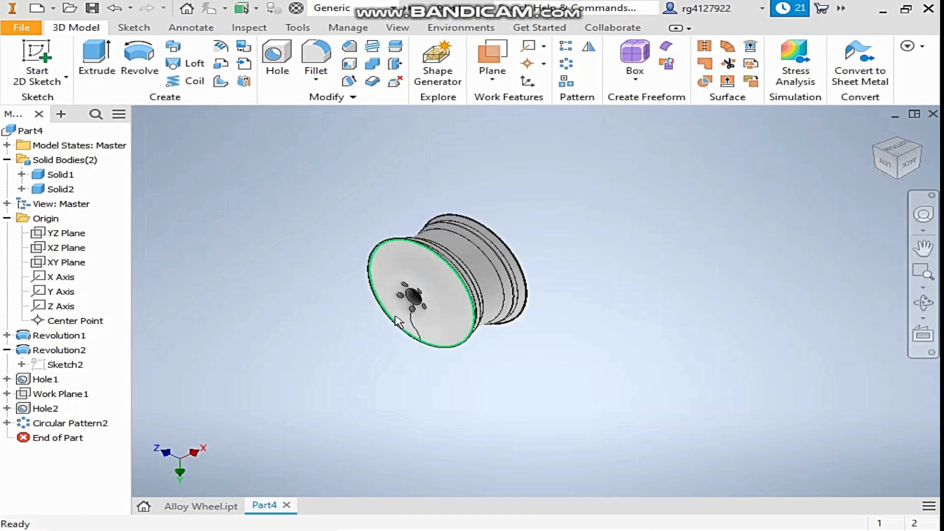
pyautogui.scroll(3, 422, 251)
pyautogui.scroll(3, 423, 256)
pyautogui.scroll(-2, 401, 289)
pyautogui.scroll(-2, 275, 275)
pyautogui.press('F2')
pyautogui.moveTo(261, 280); pyautogui.dragTo(341, 299)
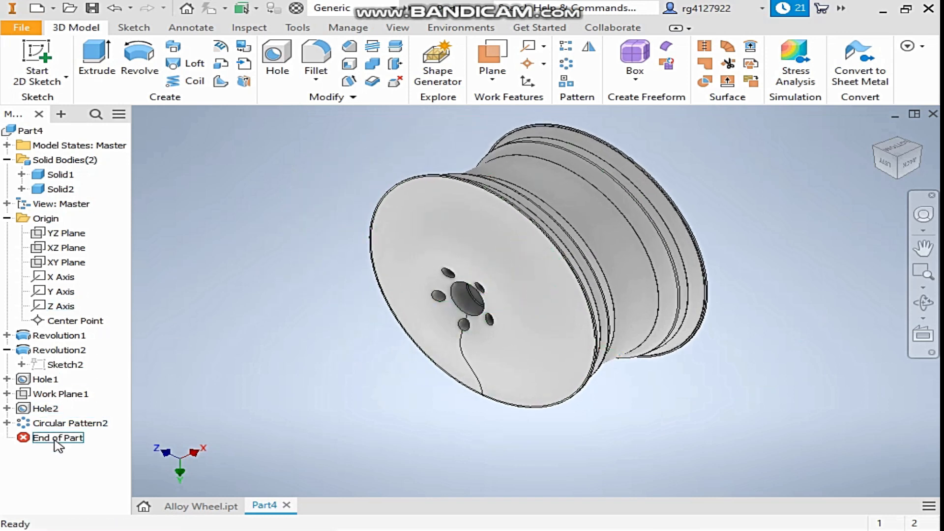
# Step: Start a sketch on the offset work plane and draw a vertical construction line from the origin to beyond the wheel's upper edge
pyautogui.click(56, 397)
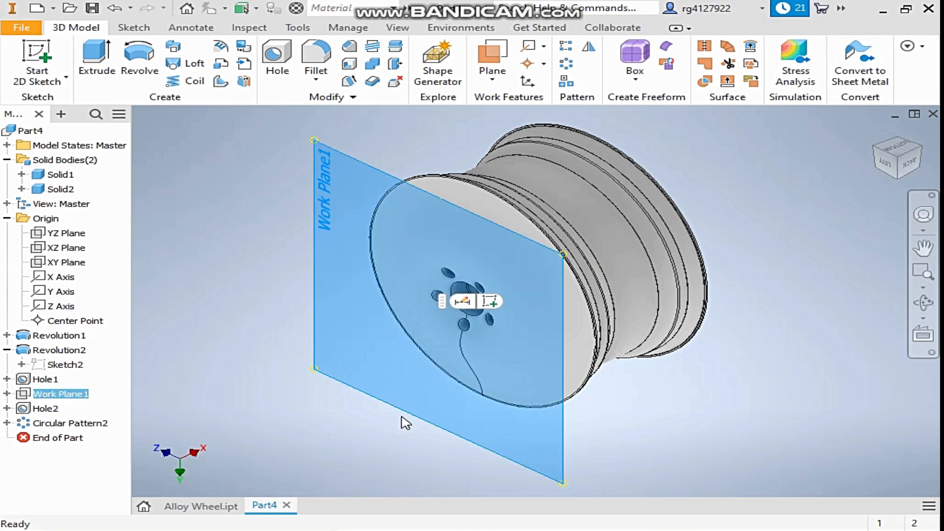
pyautogui.click(490, 301)
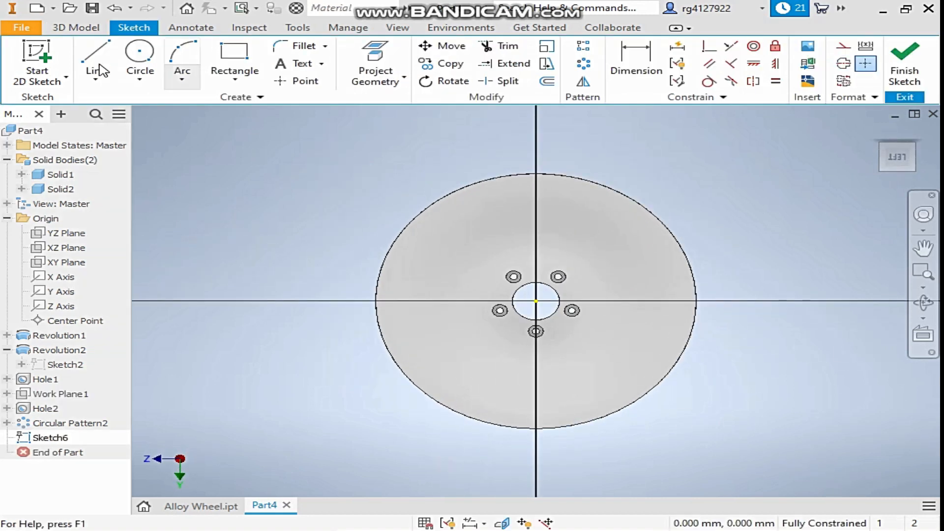
pyautogui.press('l')
pyautogui.click(536, 301)
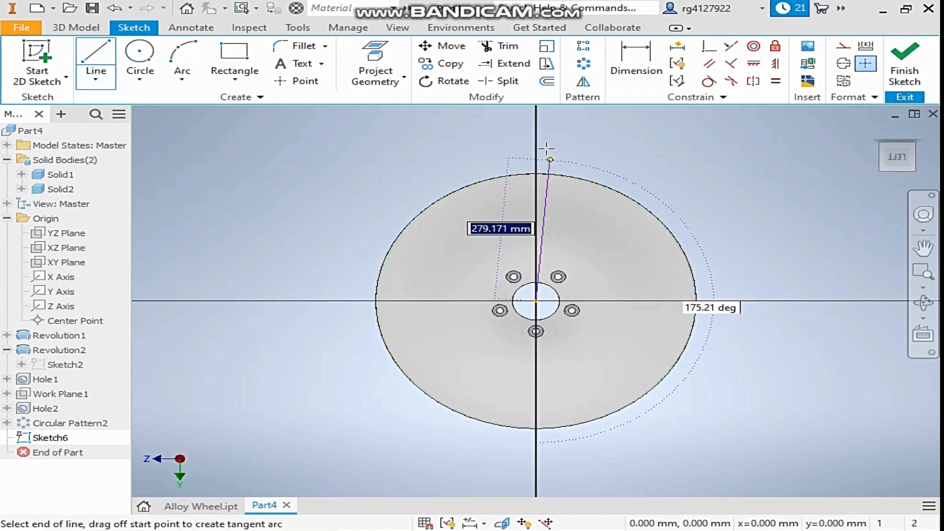
pyautogui.click(536, 136)
pyautogui.rightClick(536, 137)
pyautogui.click(599, 137)
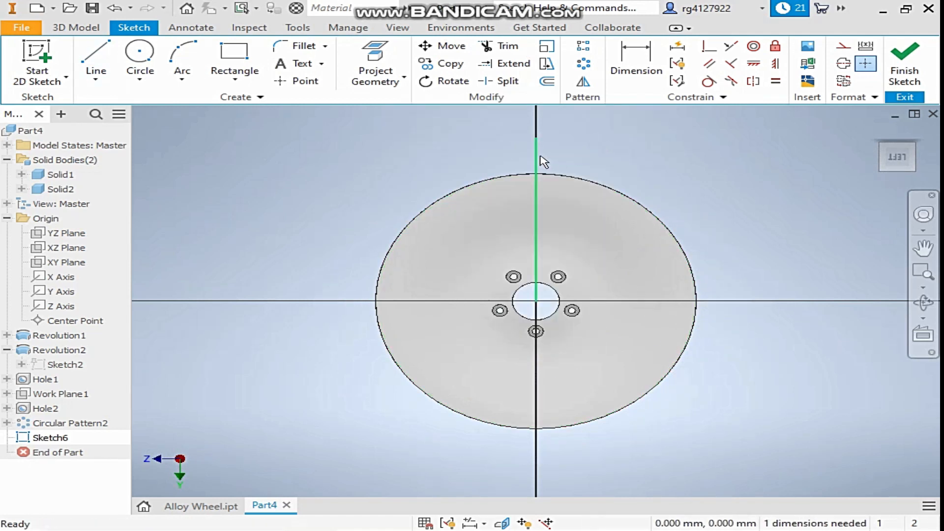
pyautogui.rightClick(537, 153)
pyautogui.click(620, 154)
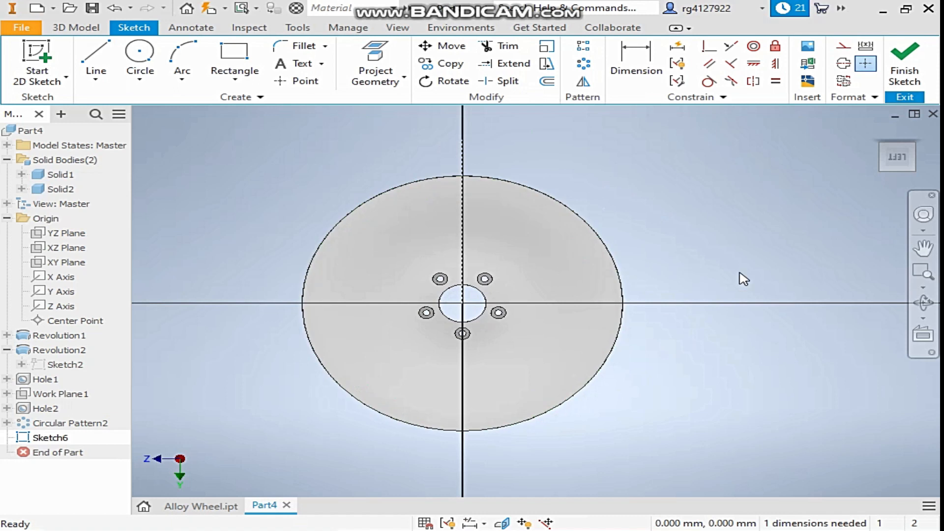
# Step: Place a sketch point just outside the wheel's upper edge beside the construction line, at about X -294 mm, Y 84 mm
pyautogui.click(181, 61)
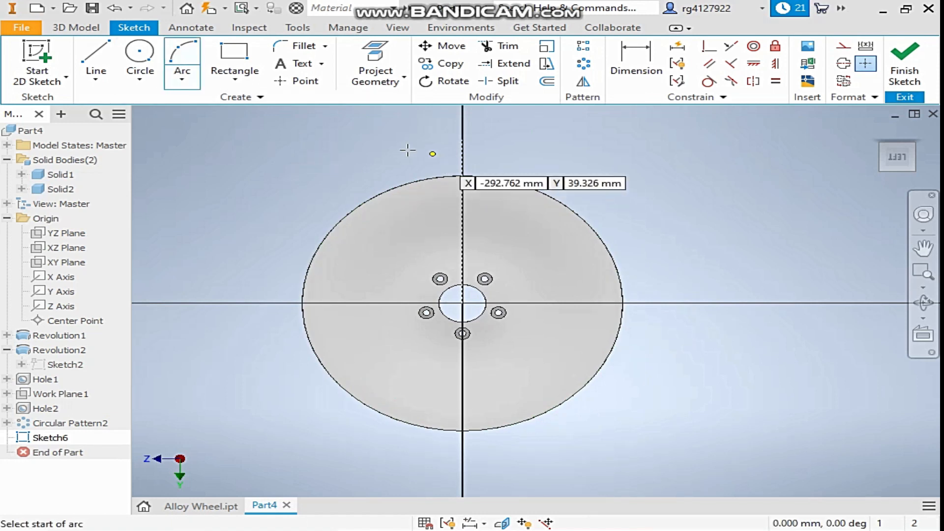
pyautogui.click(295, 81)
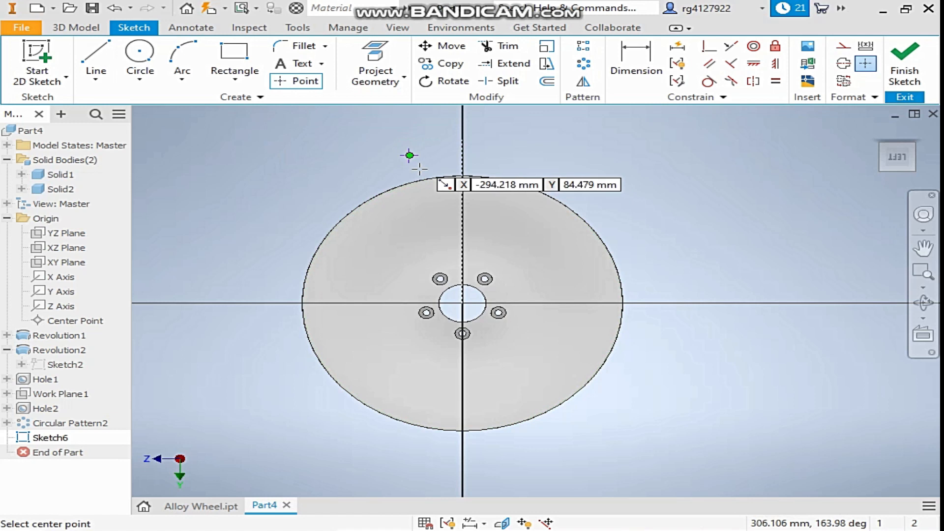
pyautogui.click(409, 155)
pyautogui.rightClick(577, 140)
pyautogui.click(622, 141)
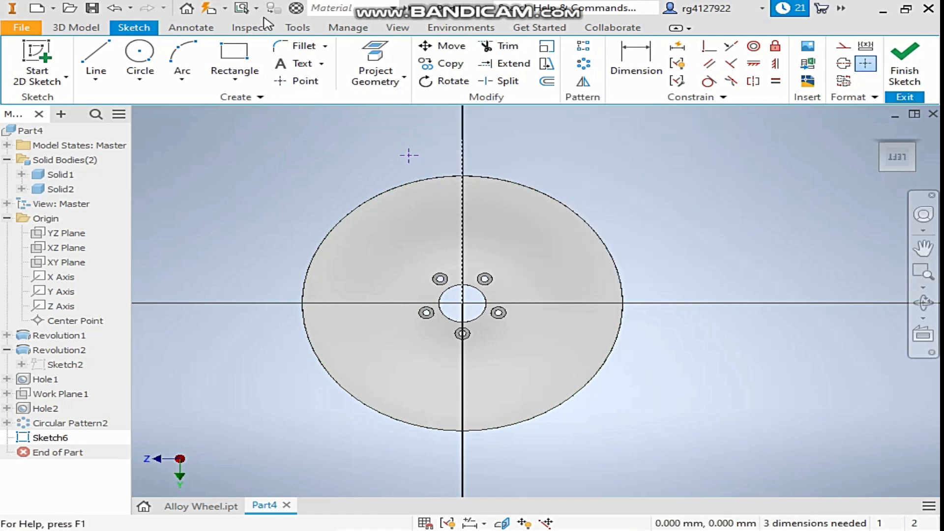
# Step: Dimension the sketch point 40 mm horizontally from the vertical construction line and 275 mm vertically from the origin
pyautogui.click(636, 64)
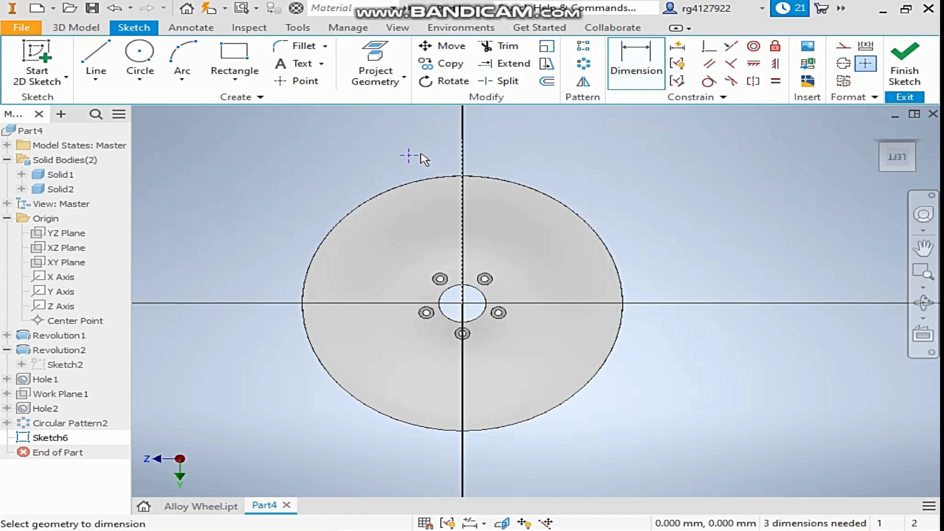
pyautogui.click(439, 147)
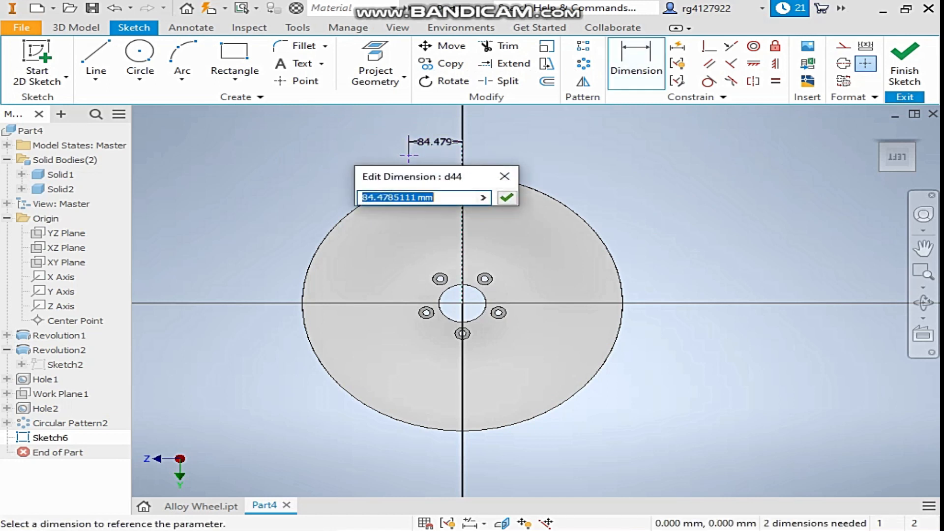
pyautogui.press('Return')
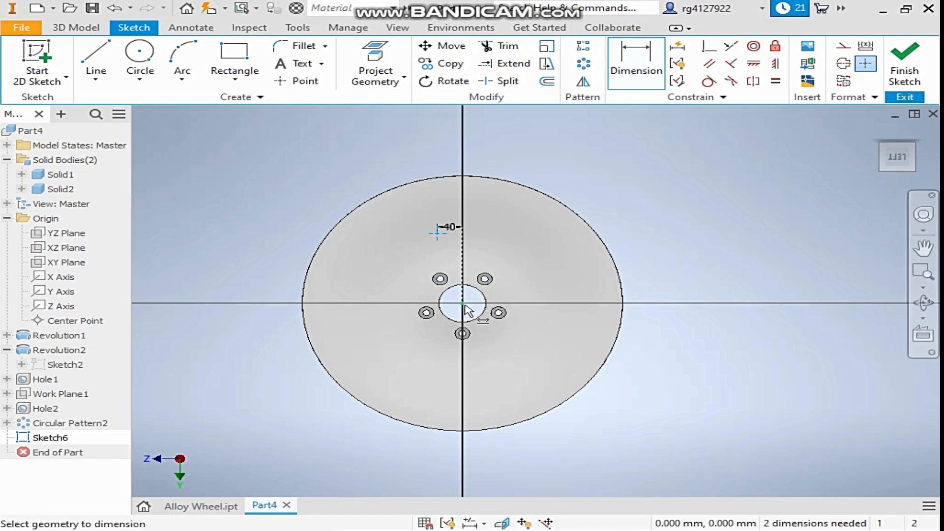
pyautogui.rightClick(261, 128)
pyautogui.click(322, 120)
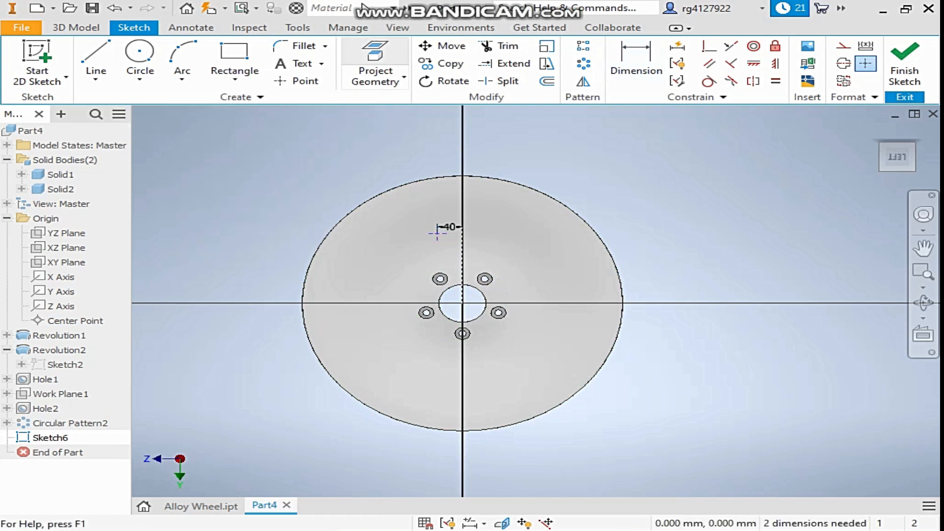
pyautogui.click(636, 61)
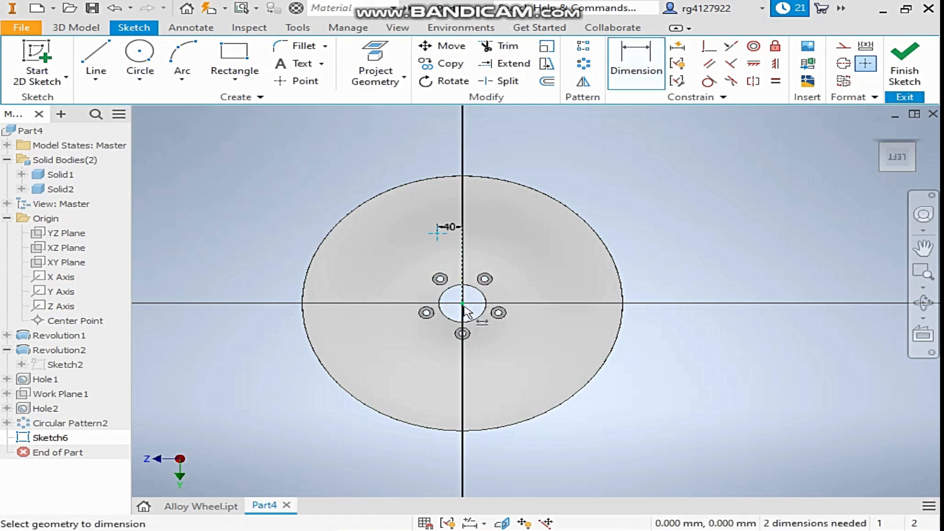
pyautogui.click(386, 272)
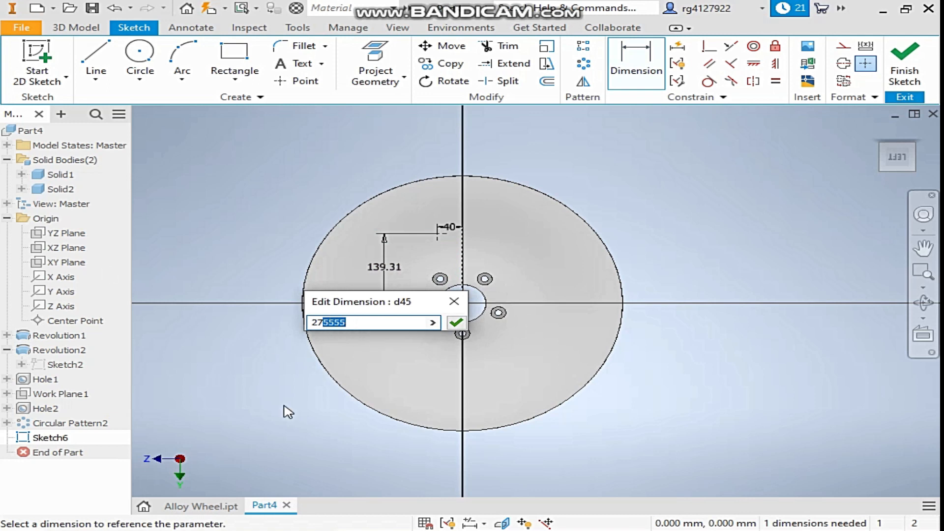
pyautogui.press('Return')
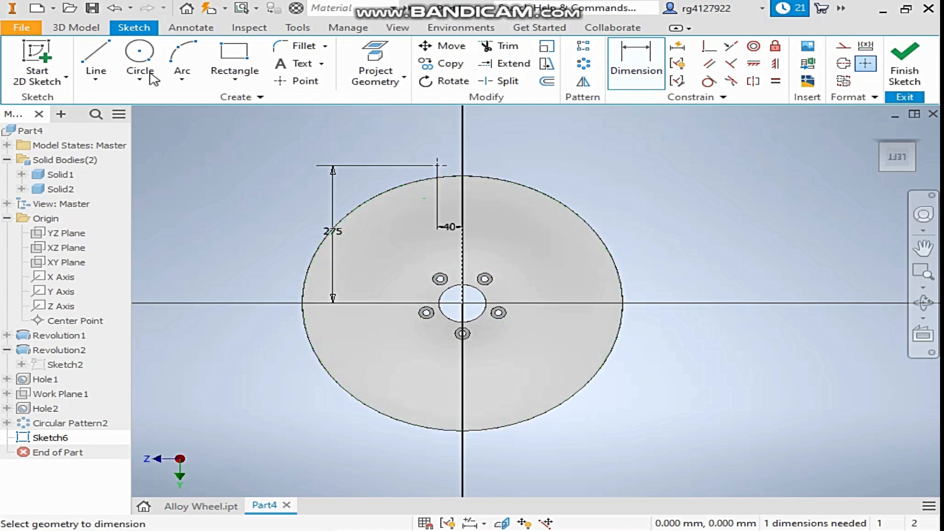
# Step: Draw a three-point arc from the sketch point down to the vertical construction line above the hub hole, bulging outward from the line
pyautogui.click(182, 61)
pyautogui.click(438, 165)
pyautogui.click(462, 255)
pyautogui.click(446, 237)
pyautogui.rightClick(513, 150)
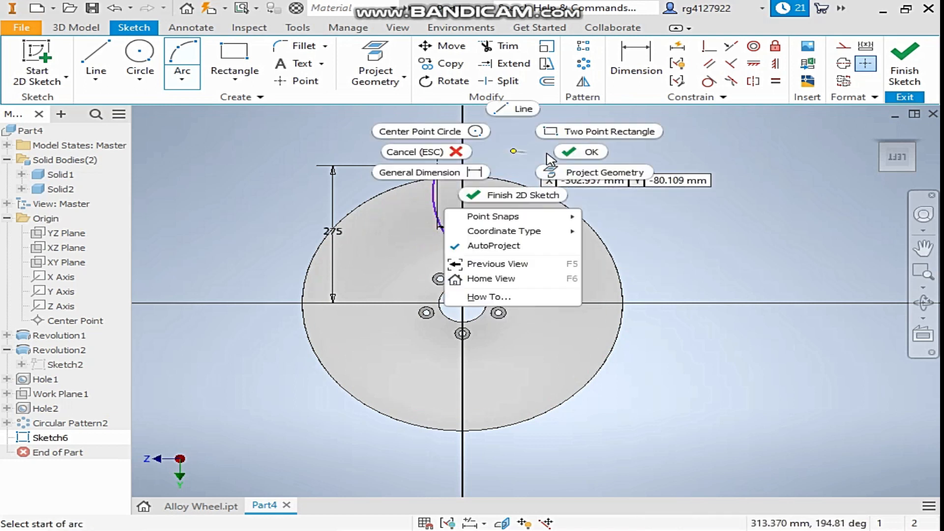
pyautogui.click(560, 152)
# Step: Dimension the arc's radius as 700 mm
pyautogui.scroll(3, 520, 193)
pyautogui.click(635, 64)
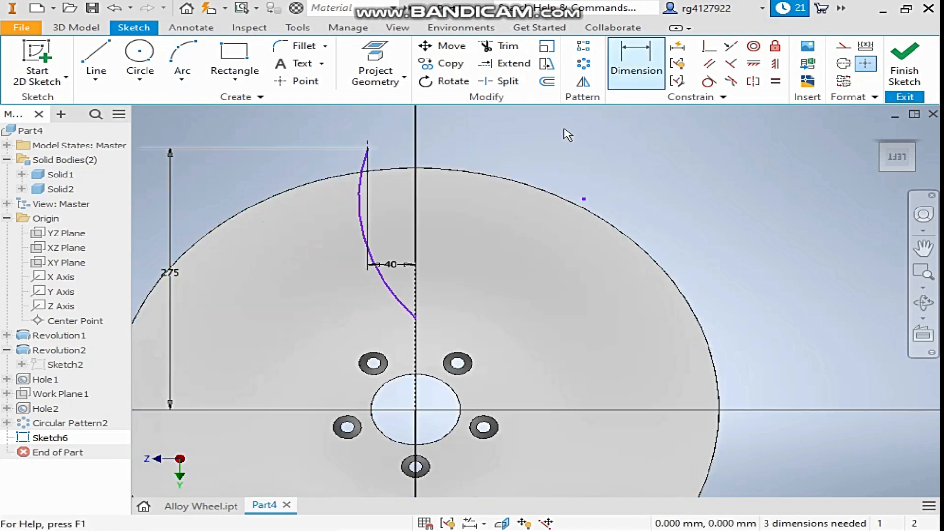
pyautogui.click(374, 257)
pyautogui.click(583, 199)
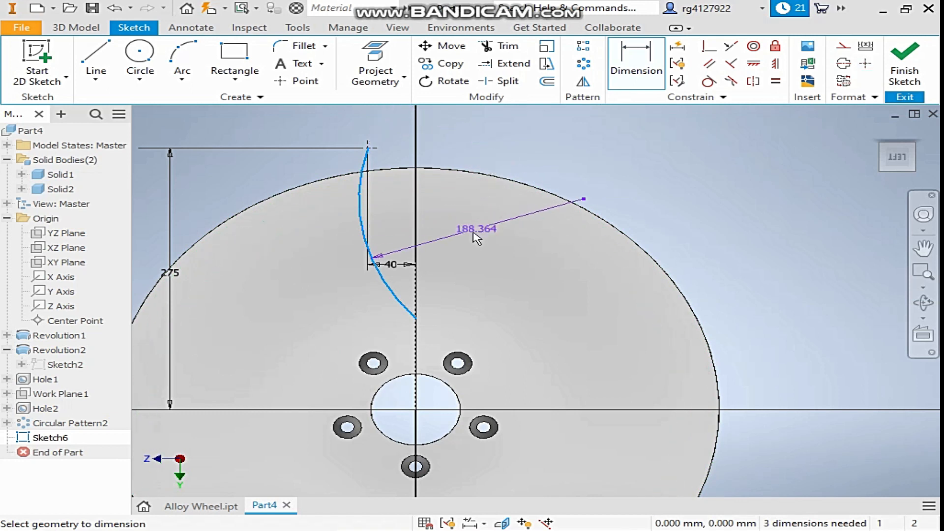
pyautogui.click(454, 244)
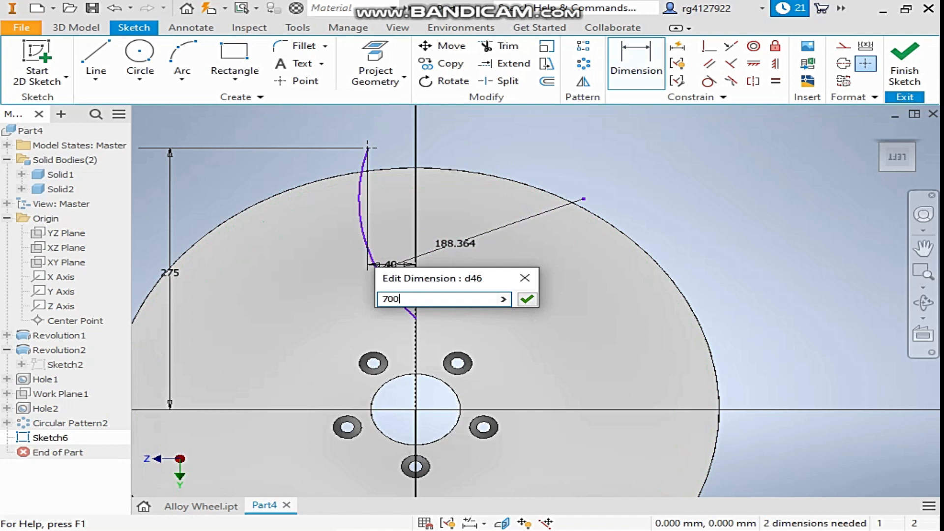
pyautogui.write('700')
pyautogui.press('Return')
pyautogui.rightClick(560, 152)
pyautogui.click(639, 150)
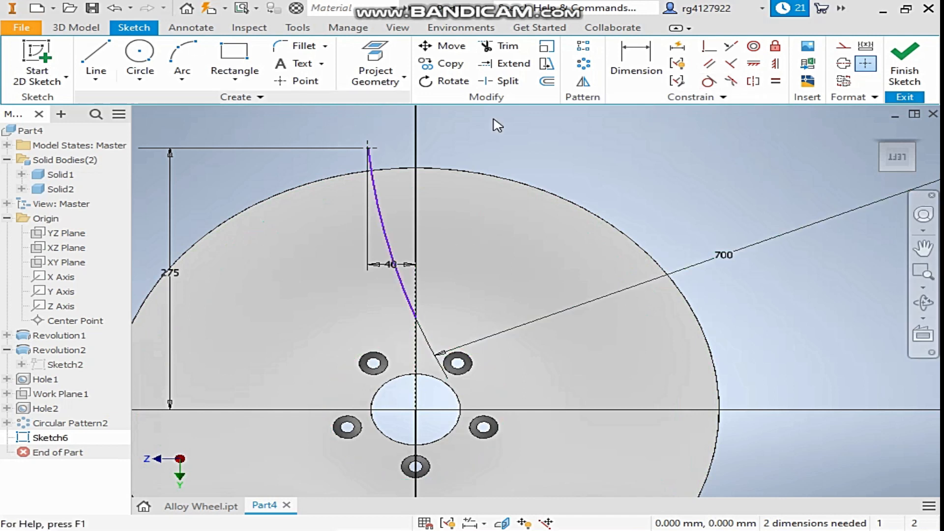
# Step: Mirror the 700 mm arc about the vertical construction line
pyautogui.click(584, 83)
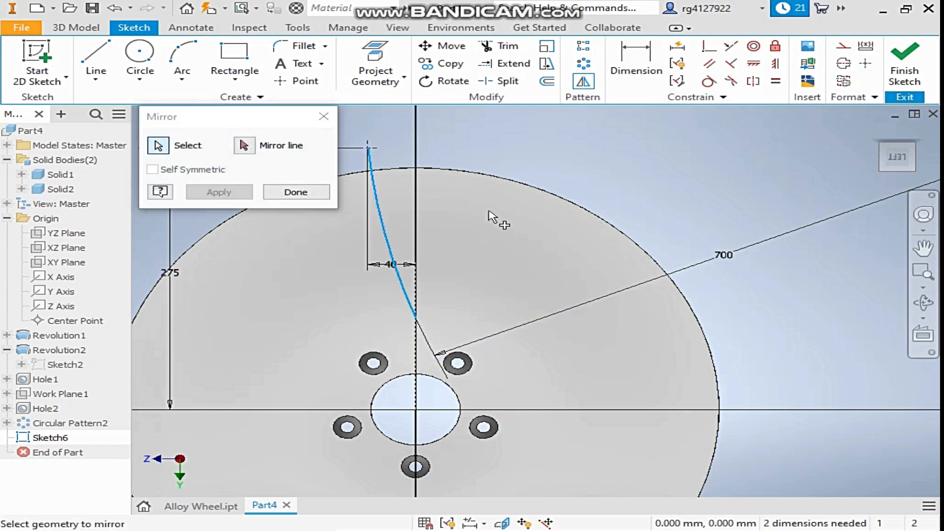
pyautogui.click(244, 146)
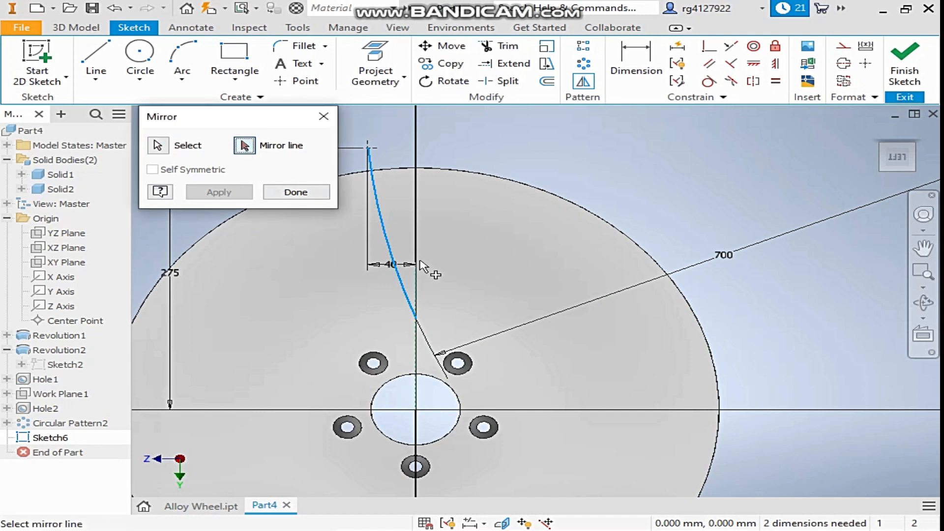
pyautogui.click(415, 295)
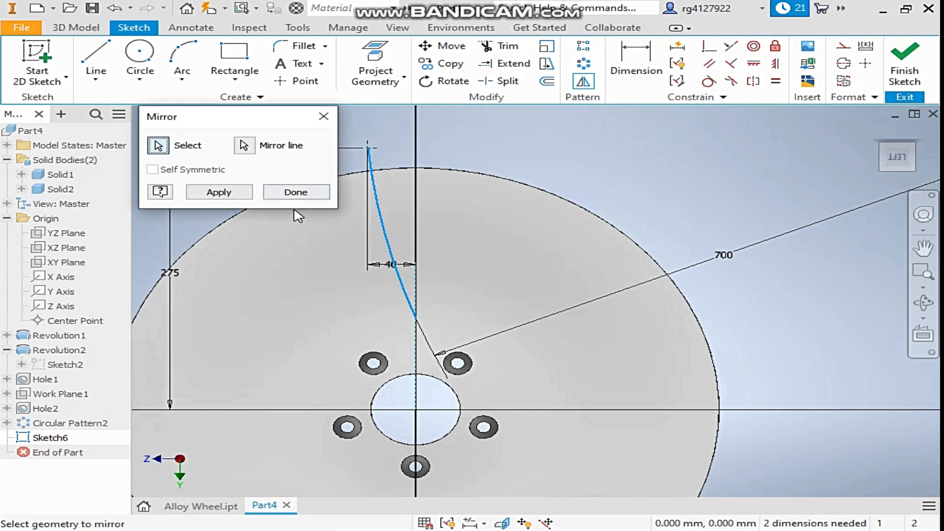
pyautogui.click(217, 193)
pyautogui.click(303, 193)
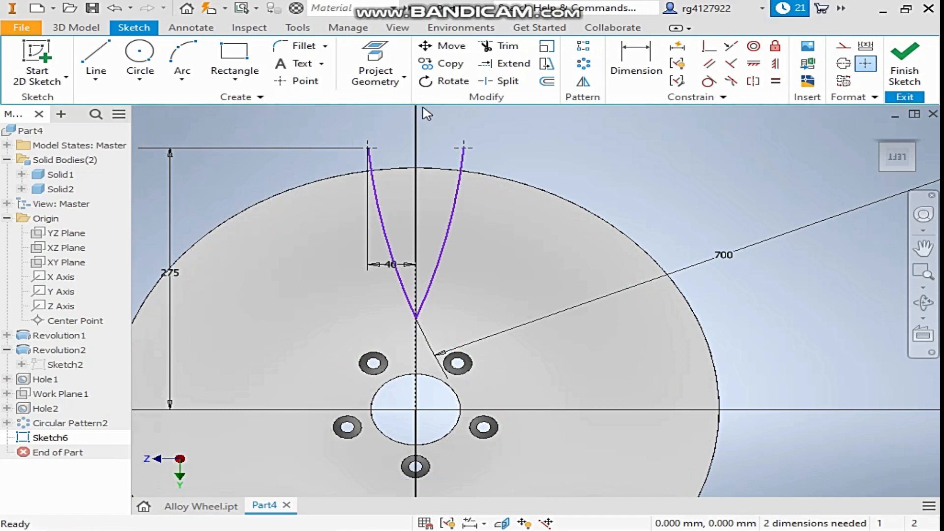
# Step: Round the lower corner where the two mirrored arcs meet with a 20 mm sketch fillet
pyautogui.click(297, 46)
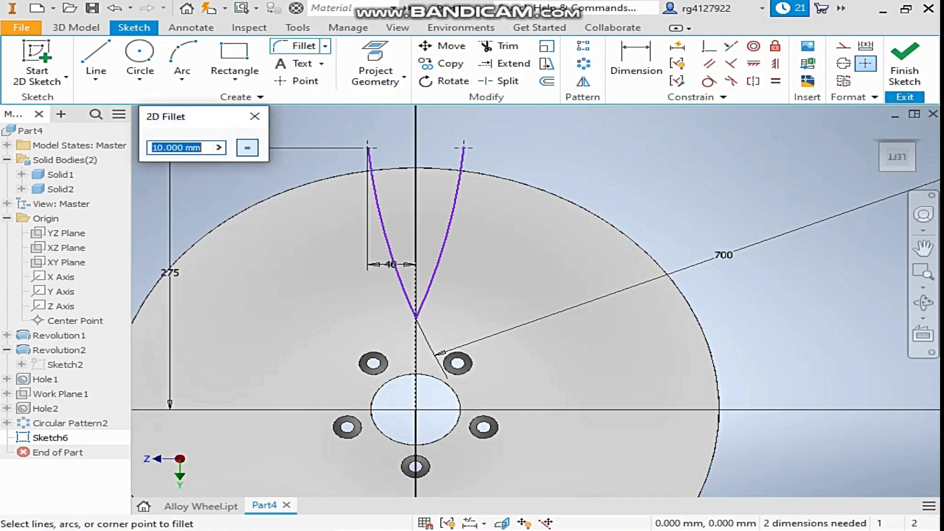
pyautogui.click(421, 304)
pyautogui.click(408, 303)
pyautogui.rightClick(502, 216)
pyautogui.click(571, 213)
# Step: Dimension the fillet's centre 110 mm vertically from the origin
pyautogui.click(662, 69)
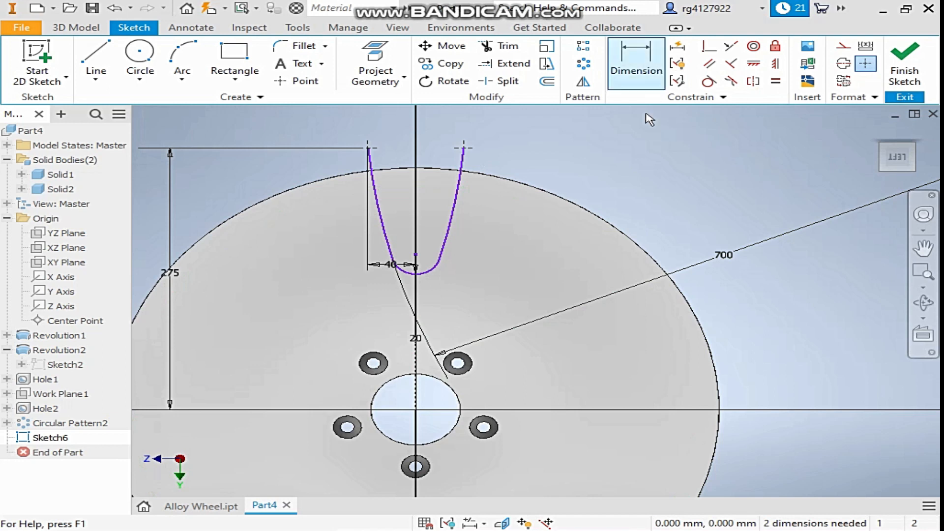
pyautogui.click(424, 410)
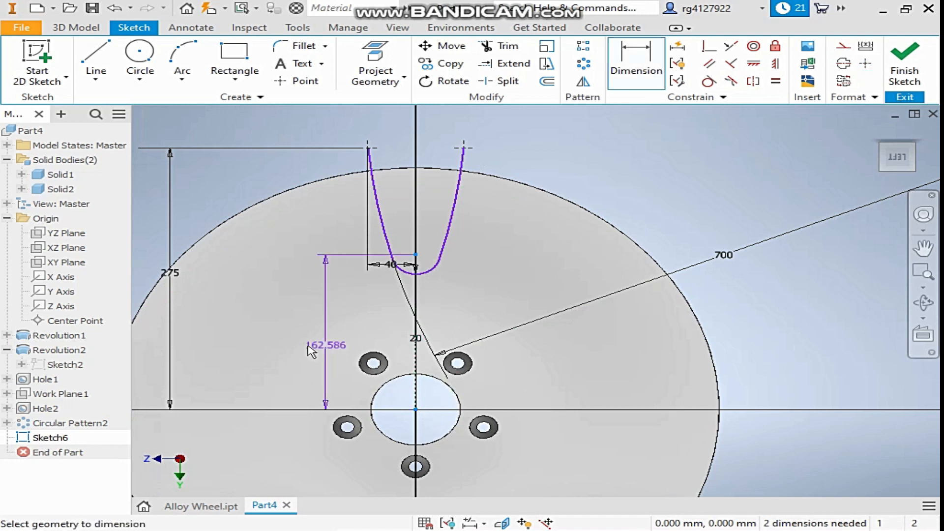
pyautogui.click(301, 344)
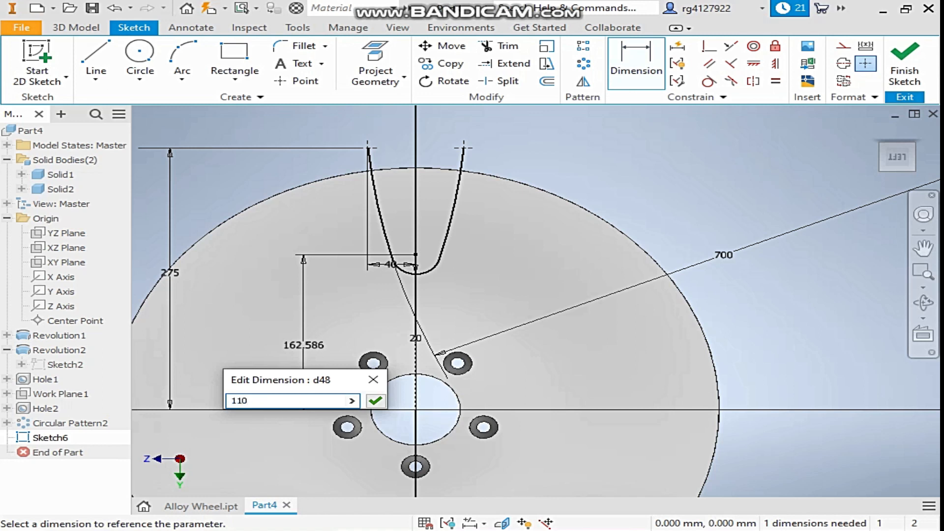
pyautogui.press('Return')
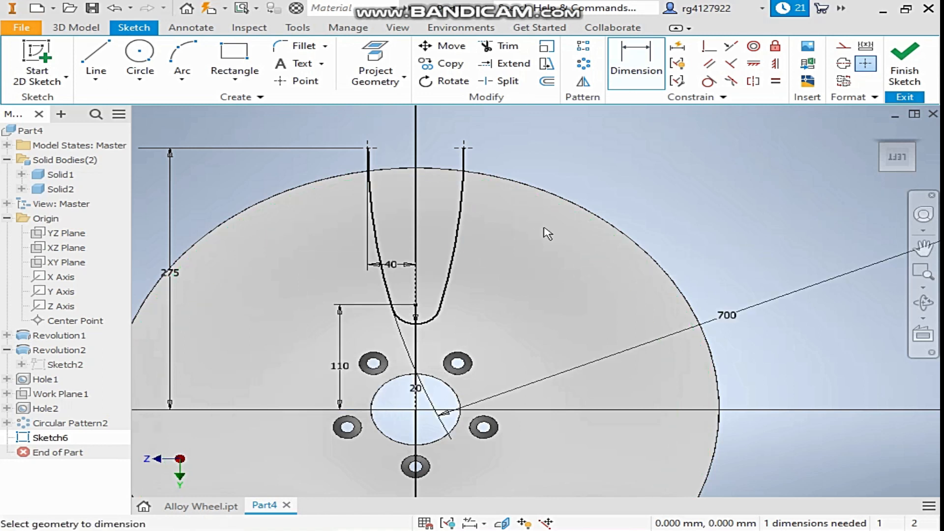
# Step: Close the cutout profile with a horizontal 80 mm line joining the upper endpoints of the two arcs
pyautogui.click(96, 62)
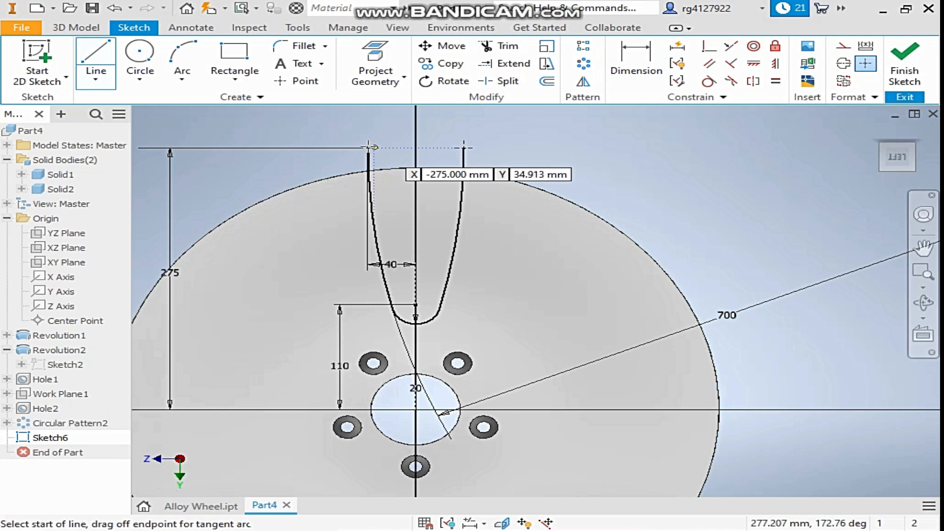
pyautogui.click(368, 146)
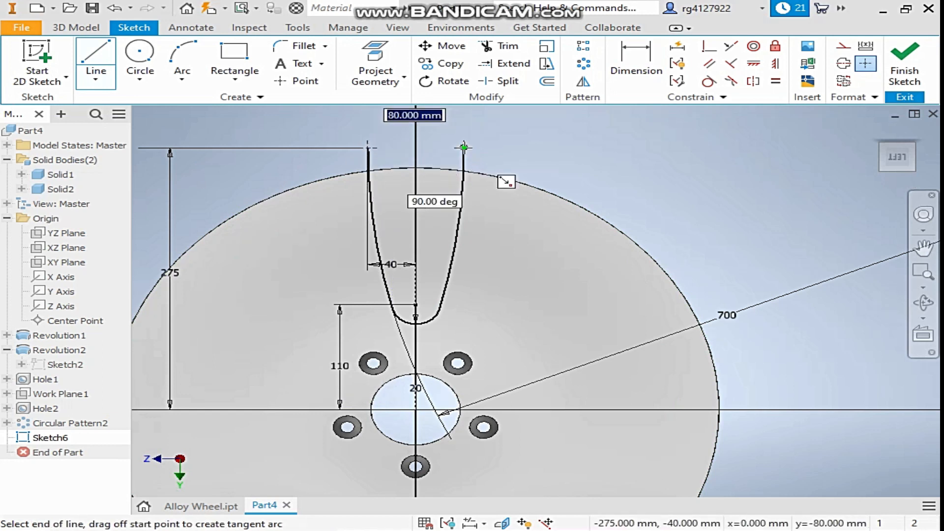
pyautogui.click(463, 147)
pyautogui.rightClick(528, 140)
pyautogui.click(606, 131)
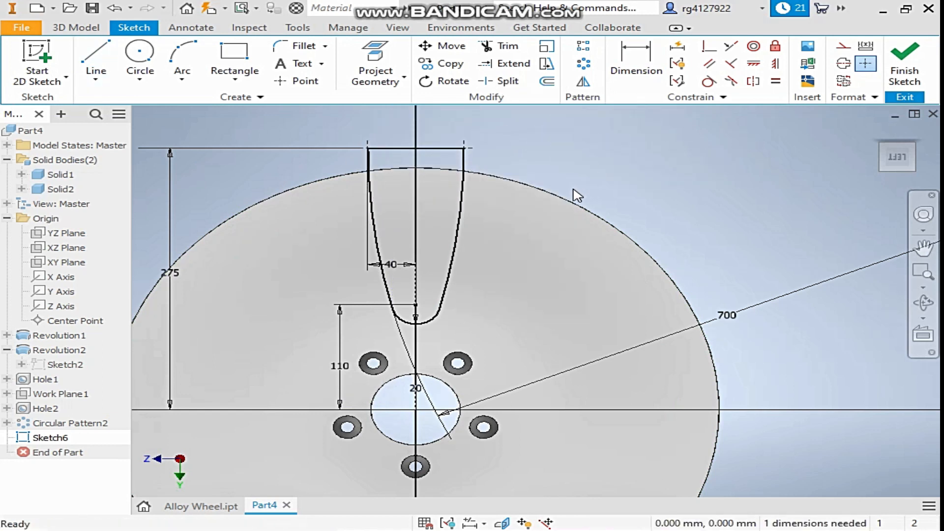
# Step: Draw a construction line from the origin to beyond the wheel's upper-left edge, about 37.5° from the vertical construction line
pyautogui.scroll(-3, 577, 196)
pyautogui.click(96, 60)
pyautogui.press('d')
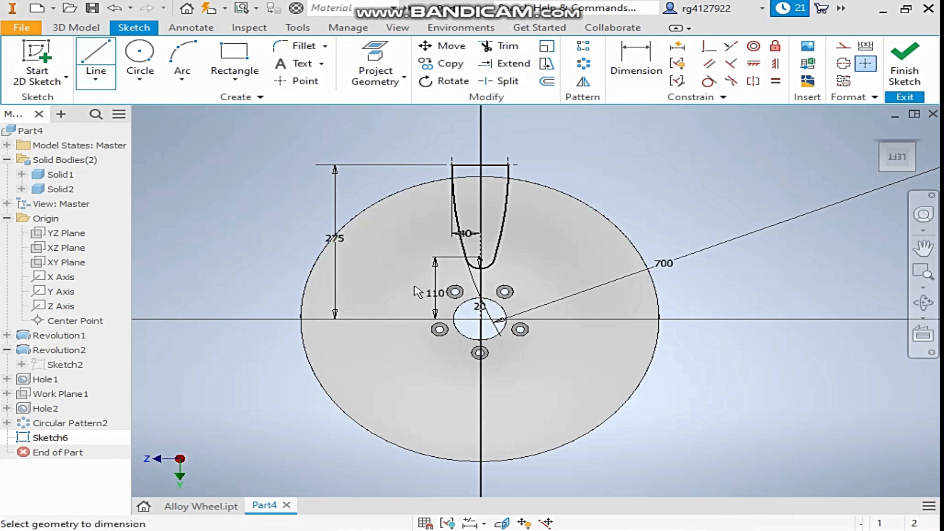
pyautogui.click(96, 60)
pyautogui.click(480, 320)
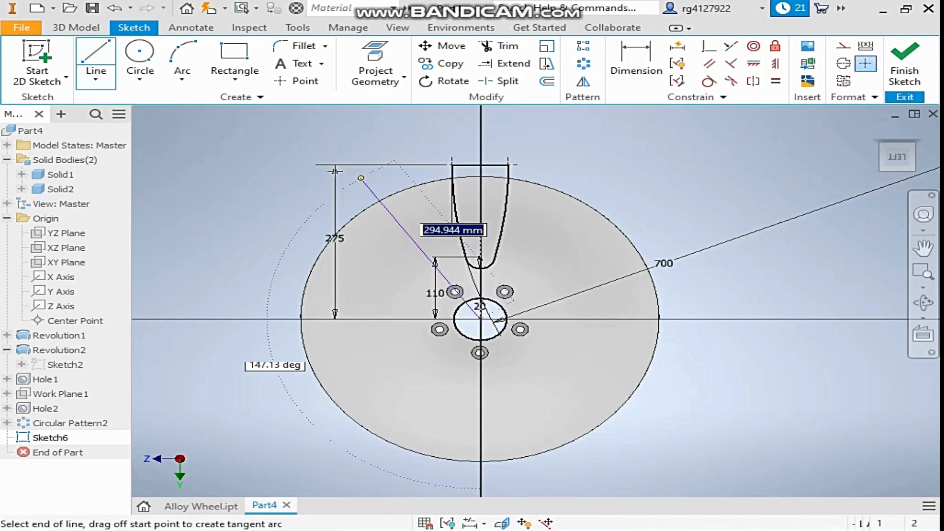
pyautogui.rightClick(327, 154)
pyautogui.click(386, 153)
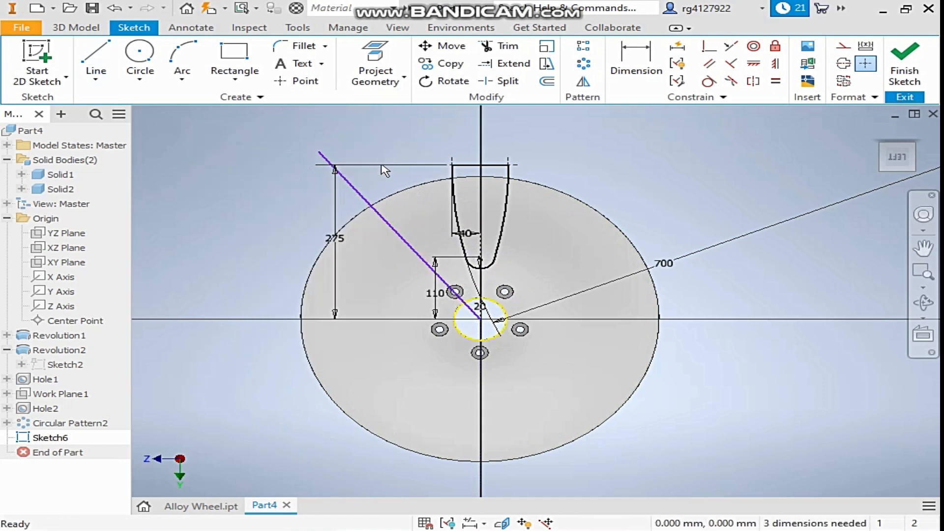
pyautogui.rightClick(355, 193)
pyautogui.click(395, 180)
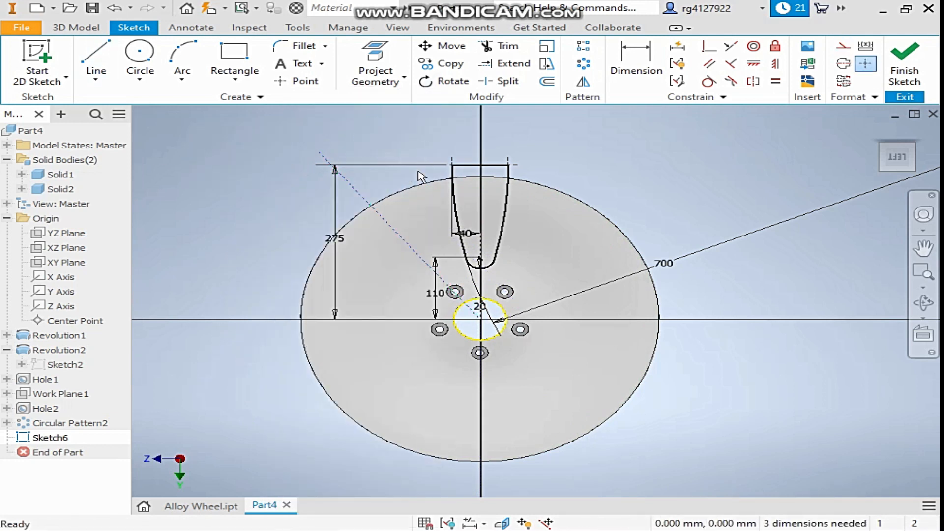
pyautogui.click(636, 67)
pyautogui.click(388, 222)
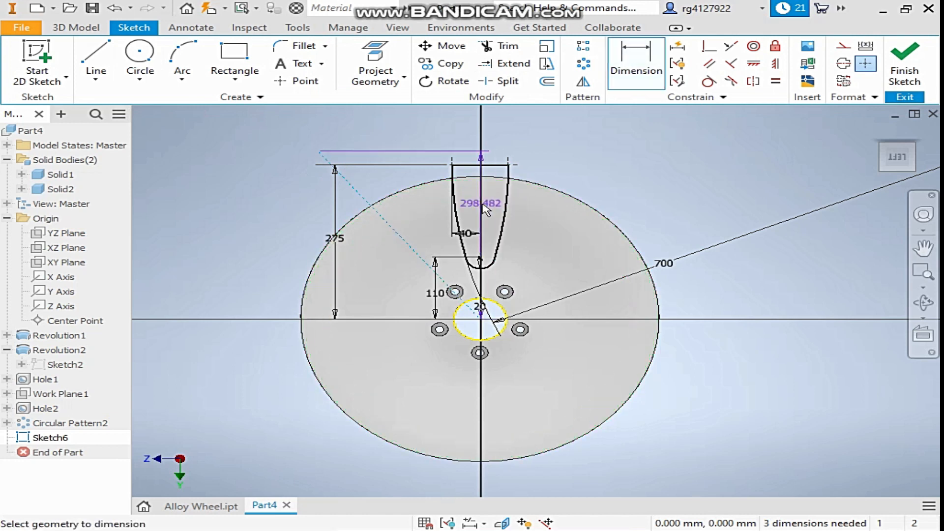
pyautogui.click(480, 201)
pyautogui.click(541, 236)
pyautogui.rightClick(409, 202)
pyautogui.click(458, 207)
pyautogui.click(409, 150)
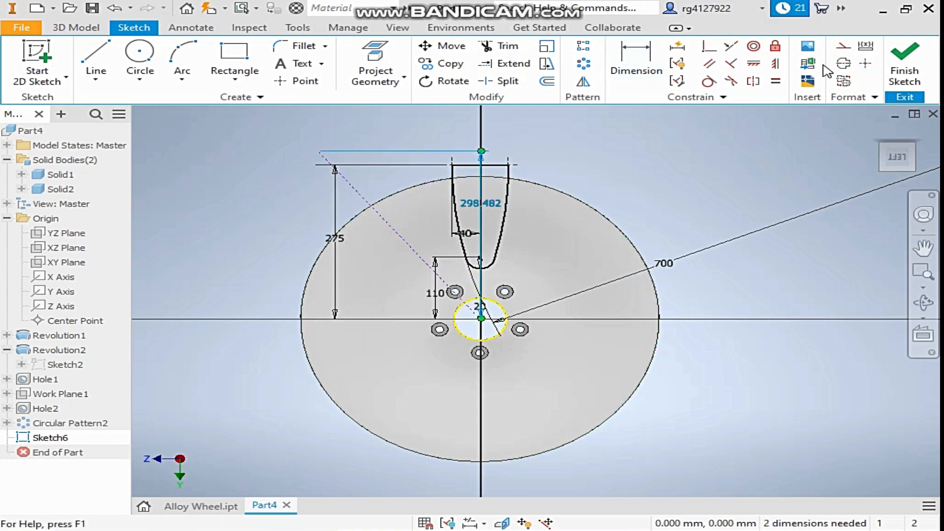
pyautogui.press('Delete')
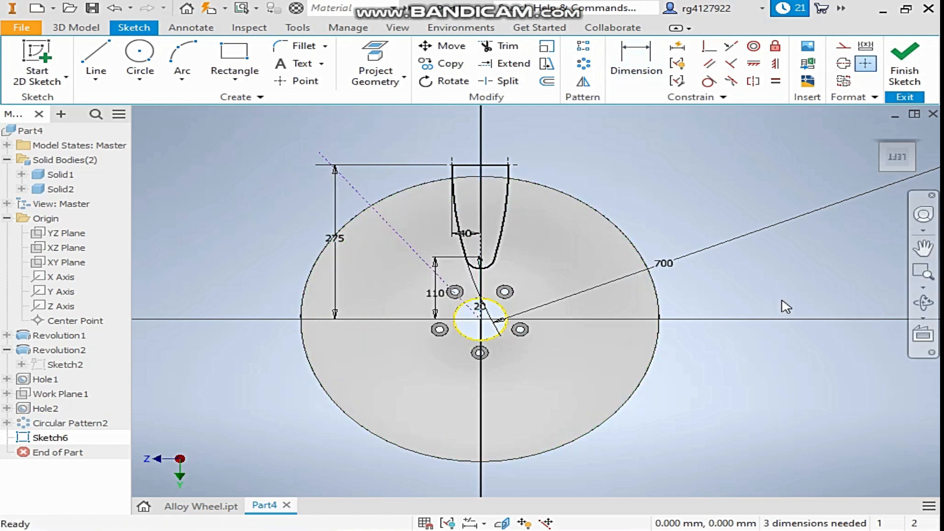
# Step: Set the angle between the inclined and vertical construction lines to 22.5°
pyautogui.click(636, 58)
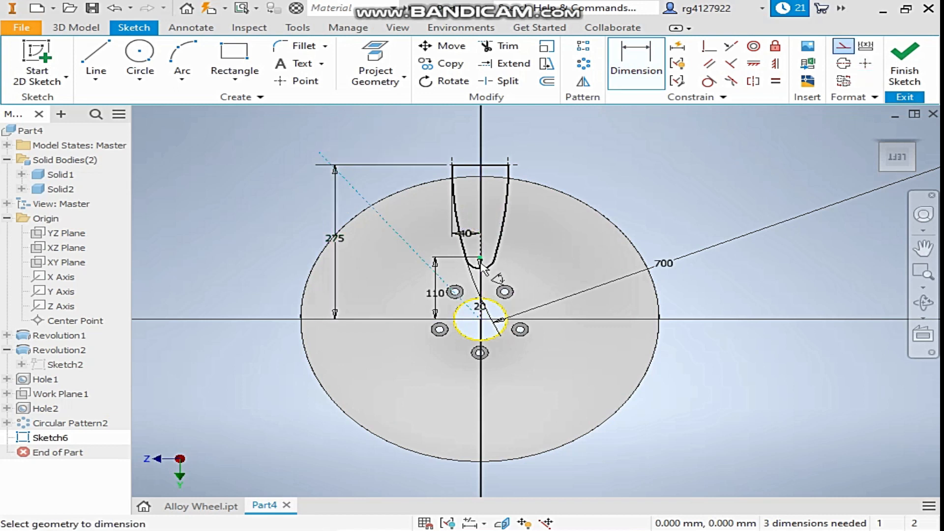
pyautogui.click(484, 283)
pyautogui.press('w')
pyautogui.click(404, 143)
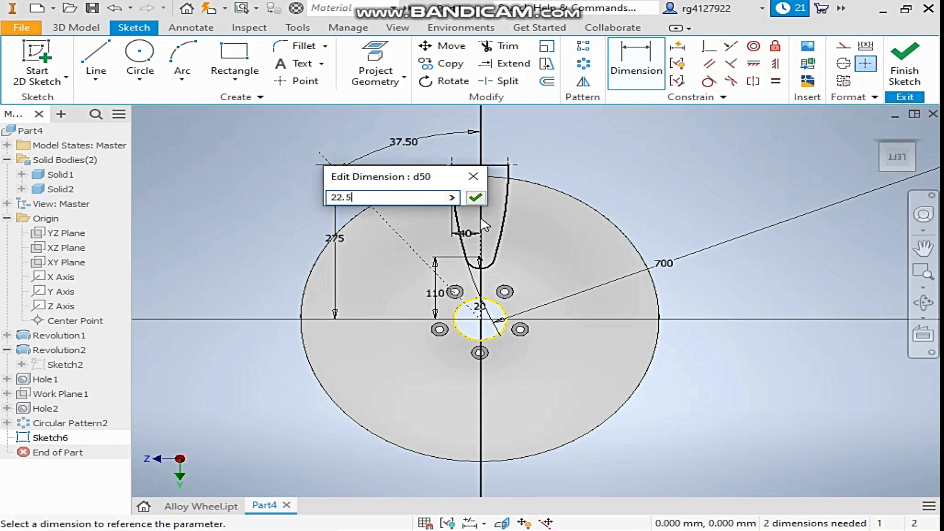
pyautogui.write('22.5')
pyautogui.press('Return')
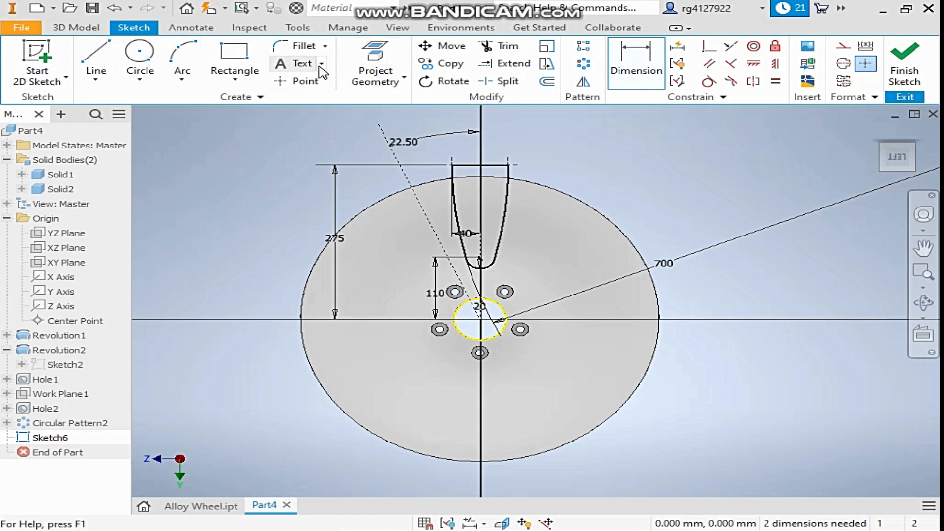
# Step: Place a sketch point level with the cutout profile's upper edge, on the far side of the inclined construction line
pyautogui.click(300, 80)
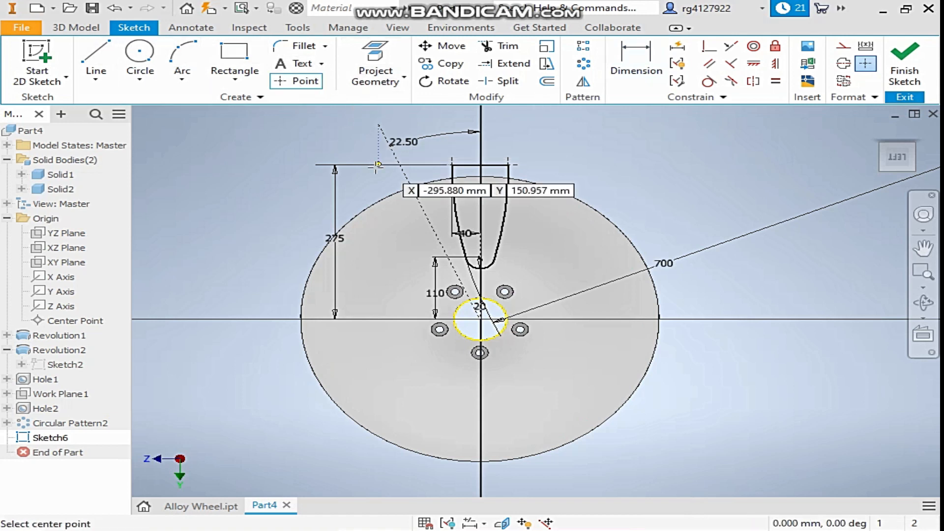
pyautogui.rightClick(387, 184)
pyautogui.click(423, 189)
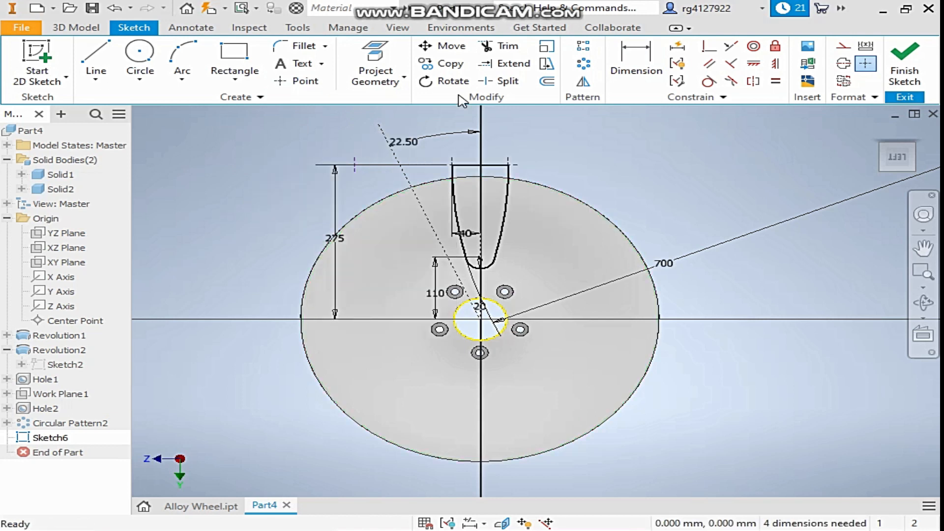
# Step: Dimension the sketch point 70 mm horizontally from the vertical construction line
pyautogui.click(635, 69)
pyautogui.click(354, 165)
pyautogui.press('XF86AudioLowerVolume')
pyautogui.click(480, 278)
pyautogui.click(417, 124)
pyautogui.write('70')
pyautogui.press('Return')
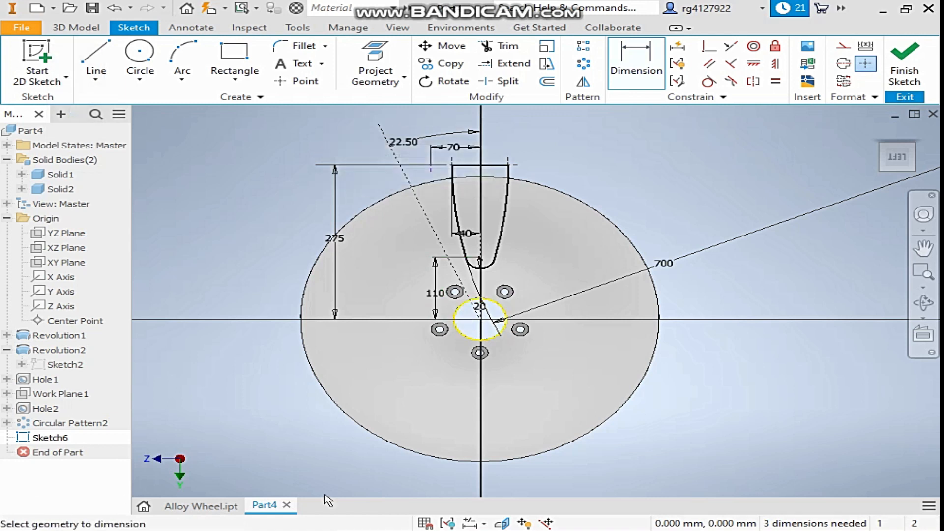
# Step: Dimension the sketch point 250 mm vertically from the origin
pyautogui.press('c')
pyautogui.click(480, 320)
pyautogui.rightClick(497, 139)
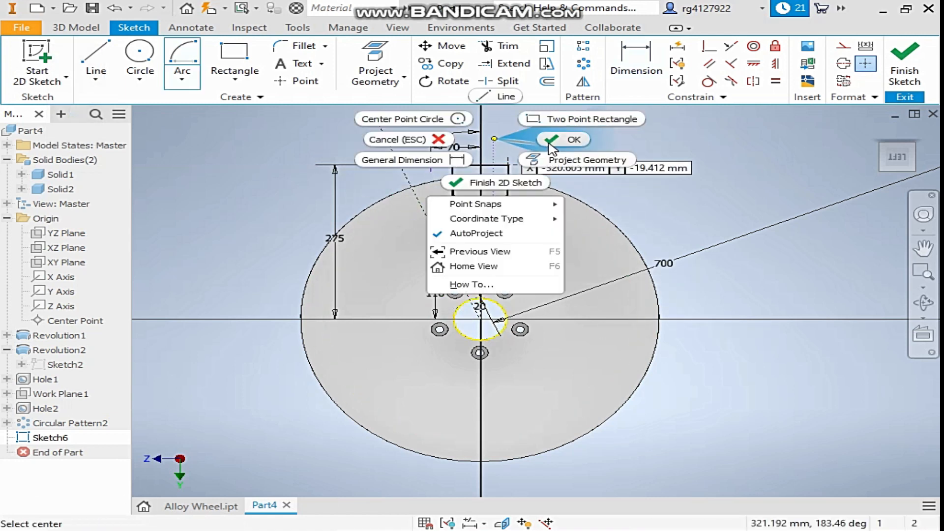
pyautogui.click(410, 160)
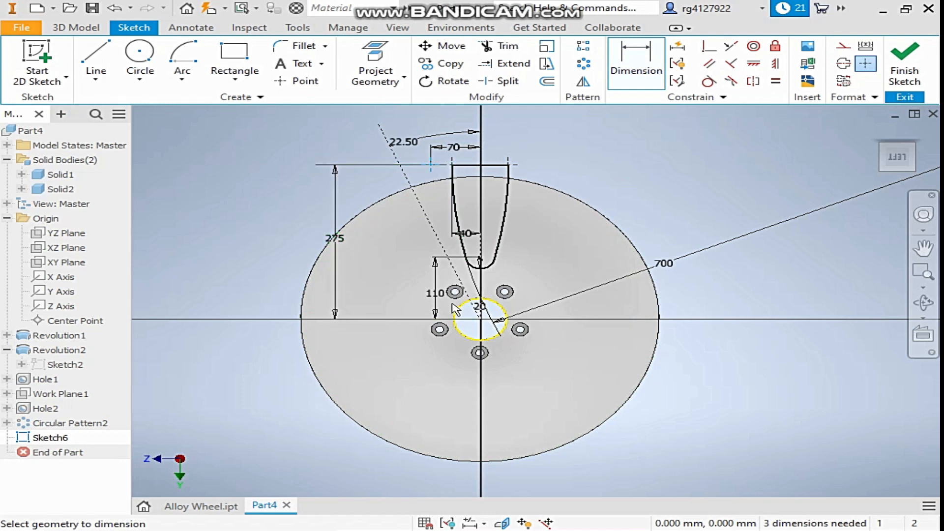
pyautogui.click(480, 319)
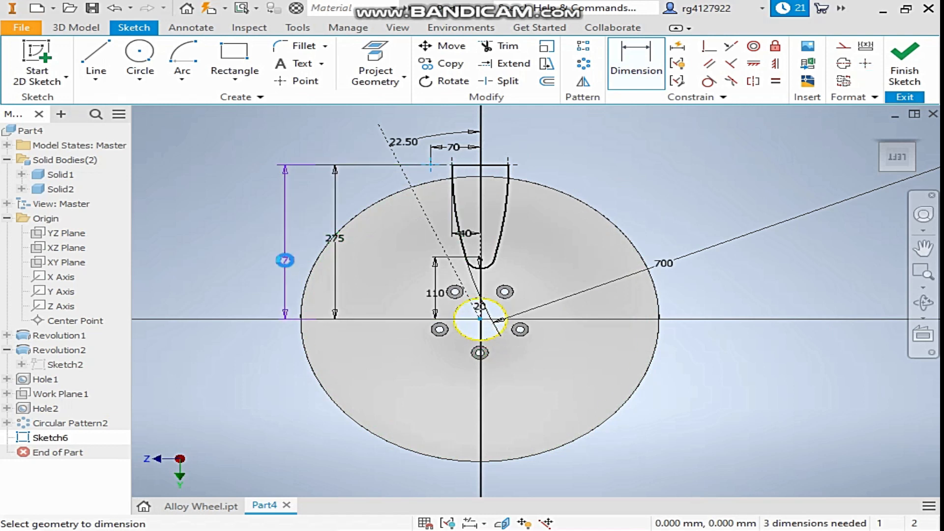
pyautogui.click(285, 260)
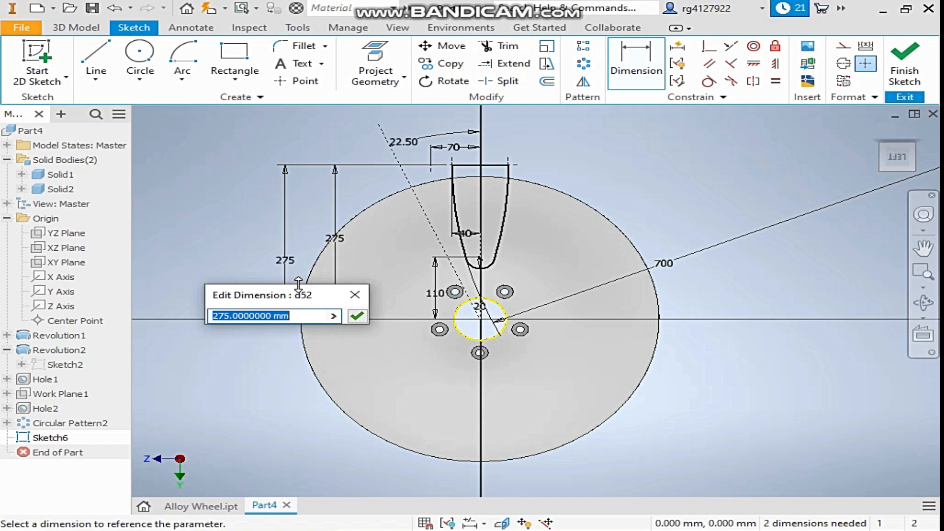
pyautogui.write('250')
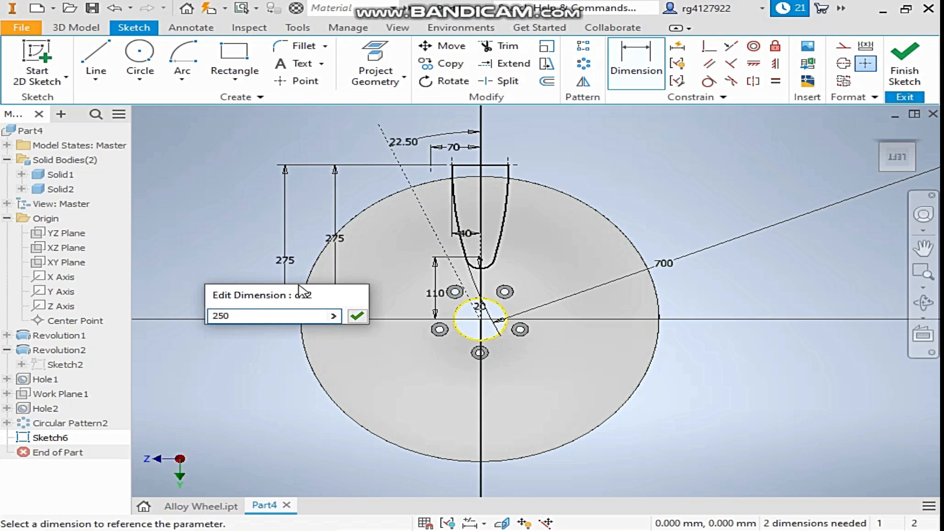
pyautogui.press('Return')
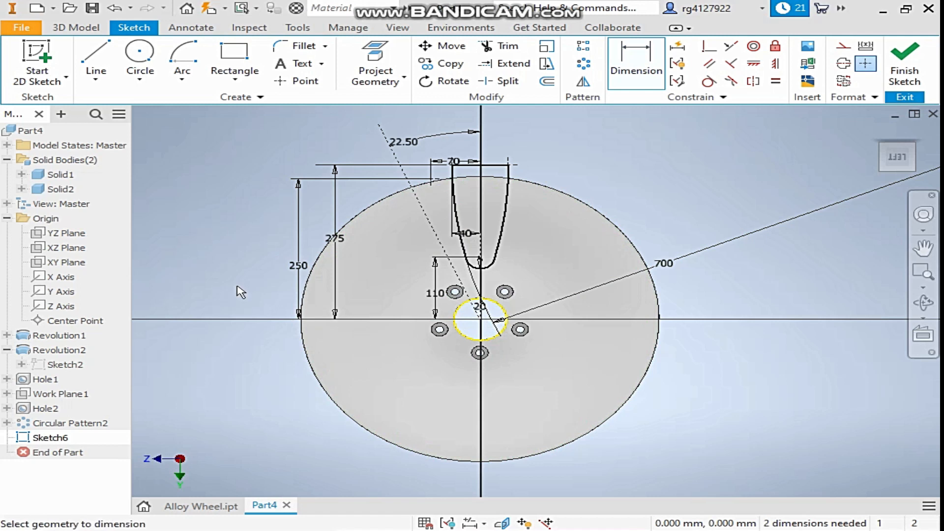
# Step: Draw a three-point arc of about 259 mm radius from the sketch point down to the inclined construction line, bulging toward the first cutout profile
pyautogui.click(187, 83)
pyautogui.click(199, 103)
pyautogui.scroll(3, 448, 178)
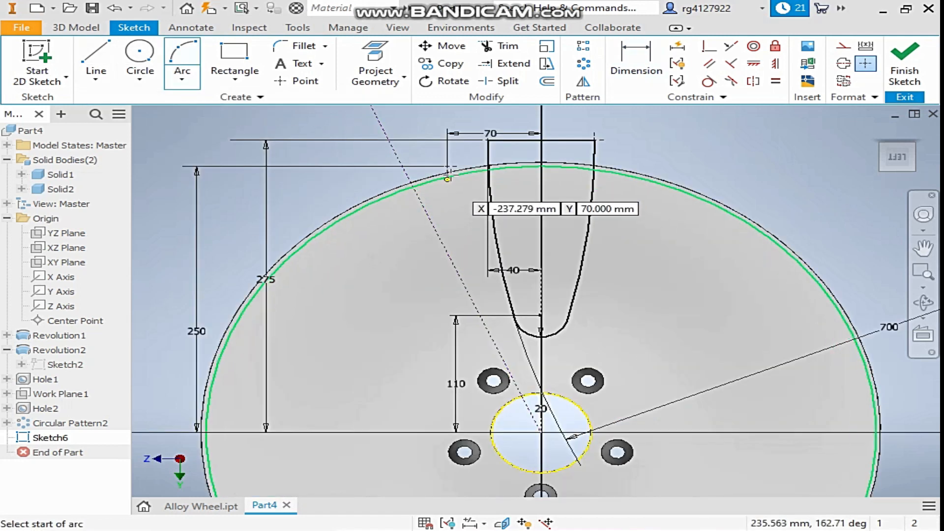
pyautogui.click(448, 173)
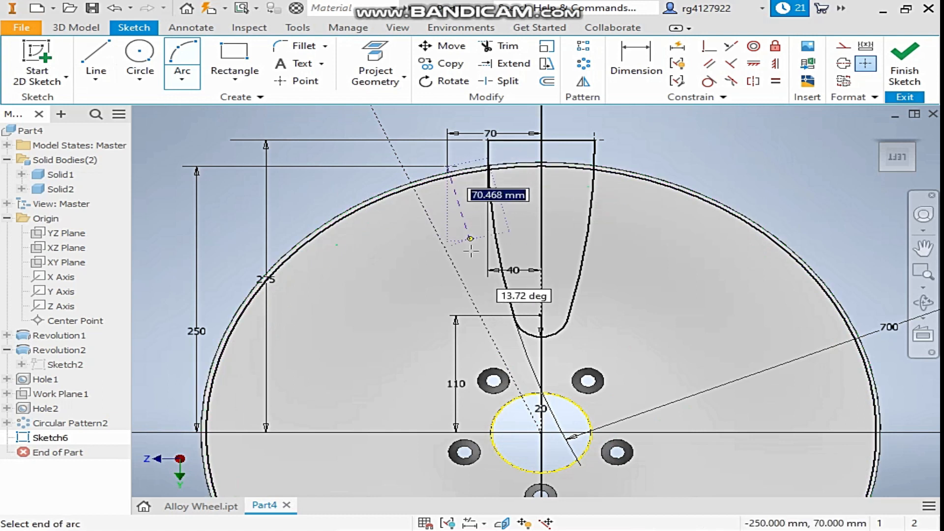
pyautogui.click(465, 294)
pyautogui.click(469, 230)
pyautogui.rightClick(471, 232)
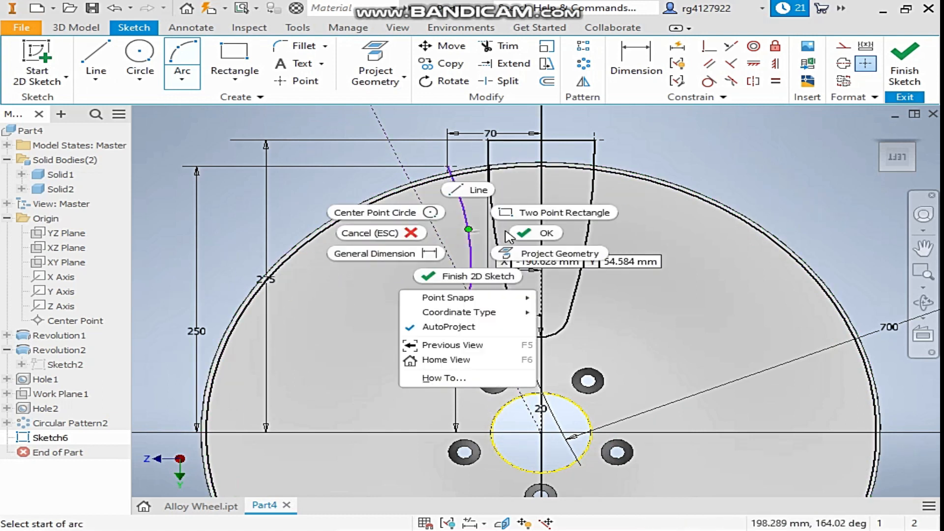
pyautogui.click(514, 234)
# Step: Set the new arc's radius to 150 mm
pyautogui.scroll(3, 453, 165)
pyautogui.click(623, 81)
pyautogui.click(486, 296)
pyautogui.click(362, 267)
pyautogui.click(370, 296)
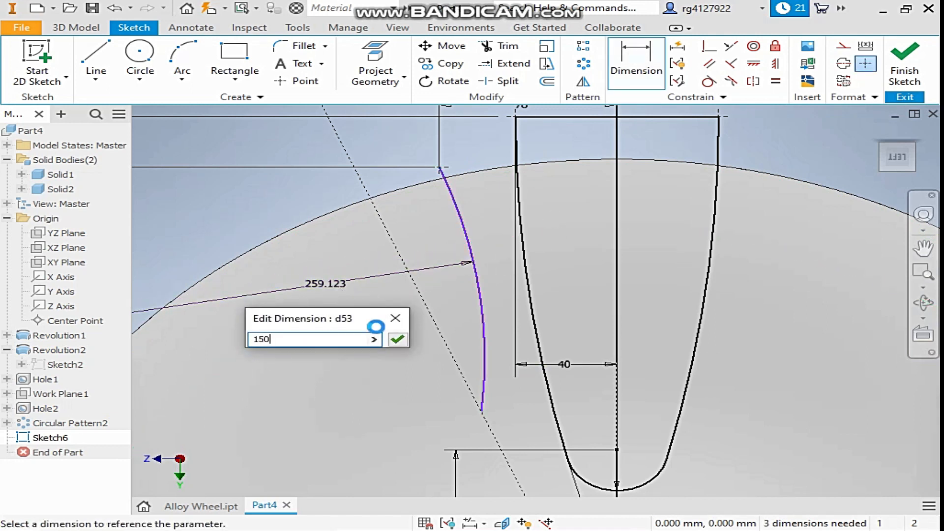
pyautogui.write('150')
pyautogui.press('Return')
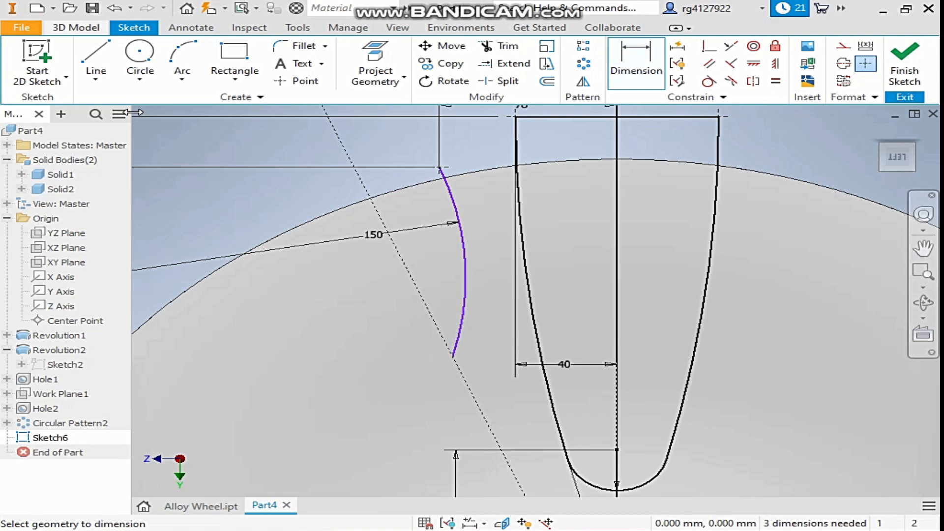
# Step: Mirror the 150 mm arc about the inclined construction line
pyautogui.scroll(-5, 285, 205)
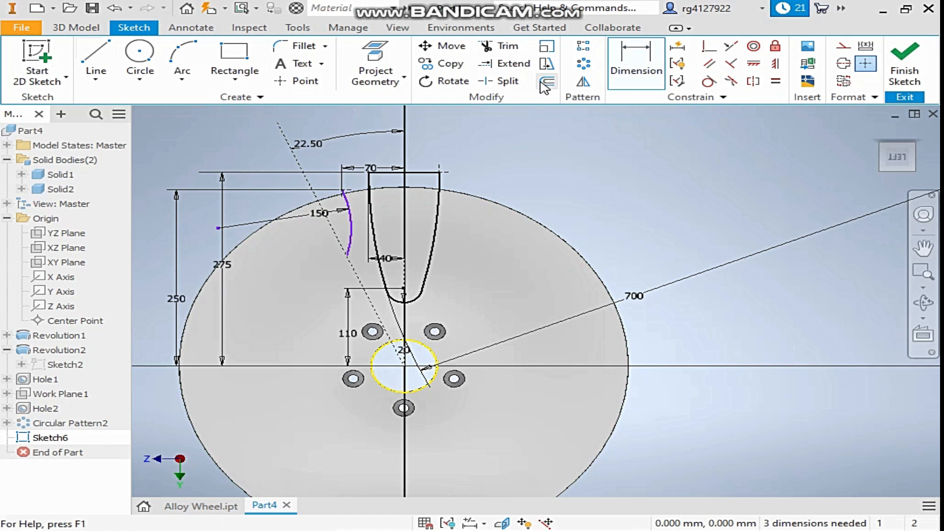
pyautogui.click(584, 83)
pyautogui.scroll(3, 340, 234)
pyautogui.click(376, 224)
pyautogui.click(245, 146)
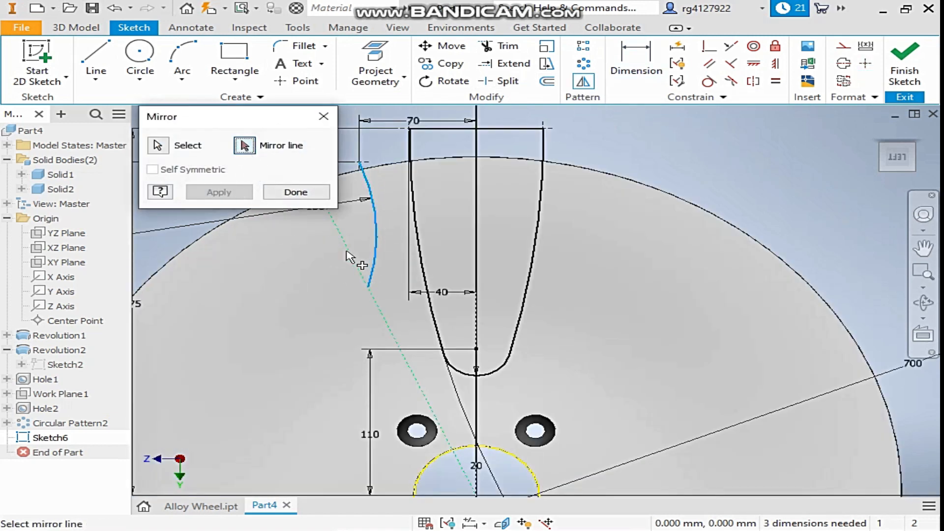
pyautogui.click(346, 255)
pyautogui.click(217, 192)
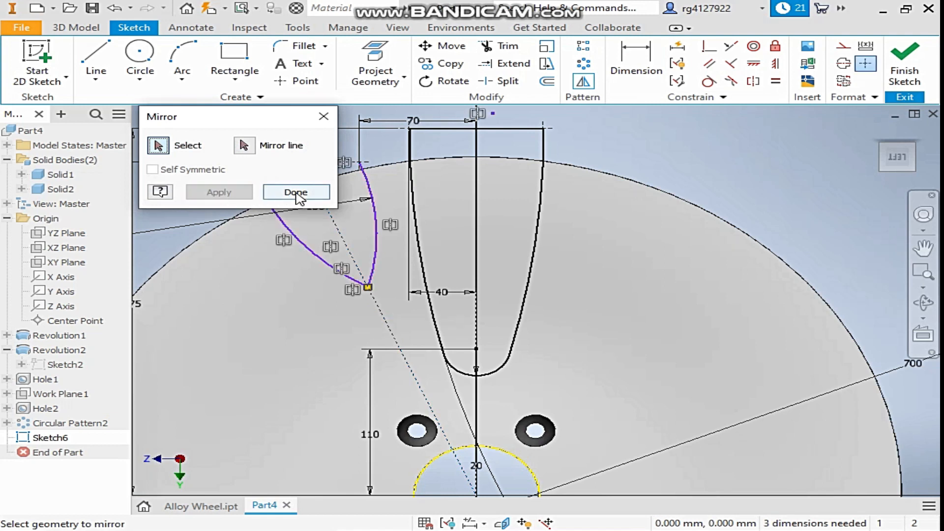
pyautogui.click(296, 192)
# Step: Fillet the lower corner where the arc and its mirrored copy meet with a 20 mm radius
pyautogui.moveTo(371, 239); pyautogui.dragTo(403, 290, button='middle')
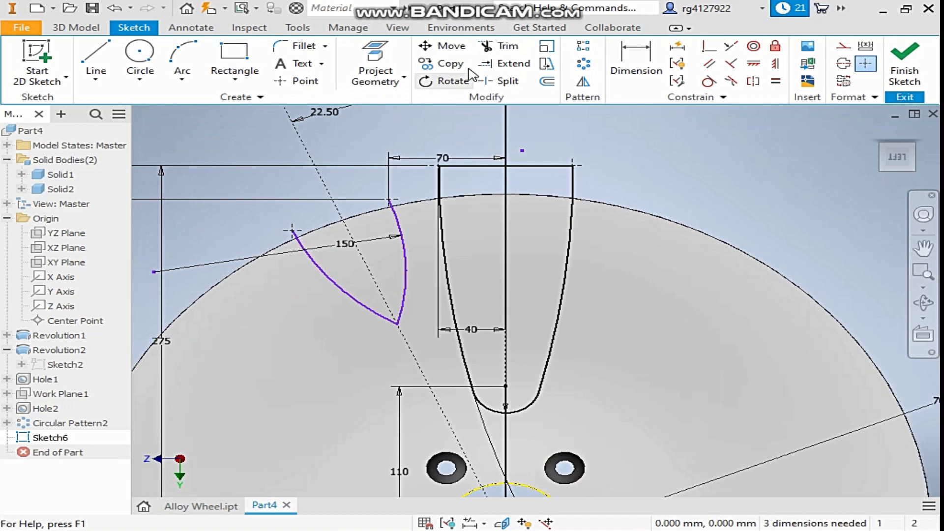
pyautogui.click(312, 48)
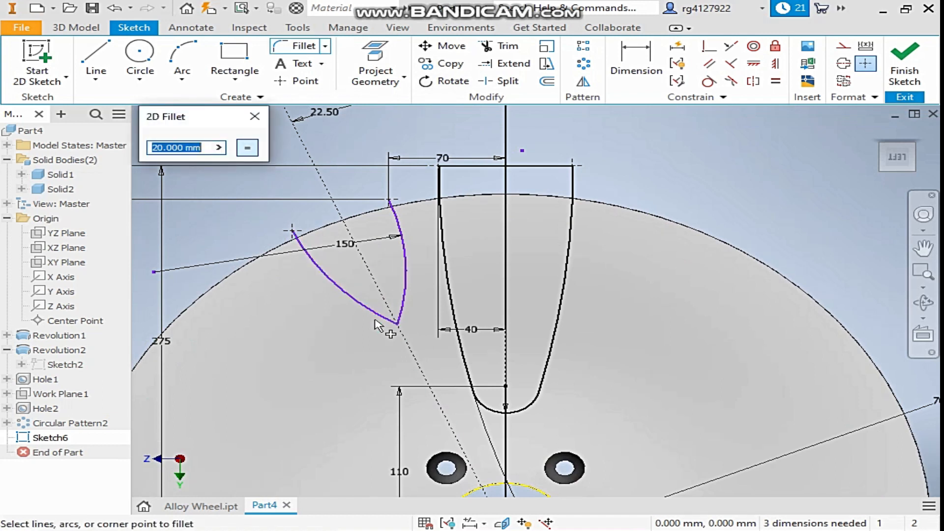
pyautogui.click(398, 321)
pyautogui.rightClick(425, 268)
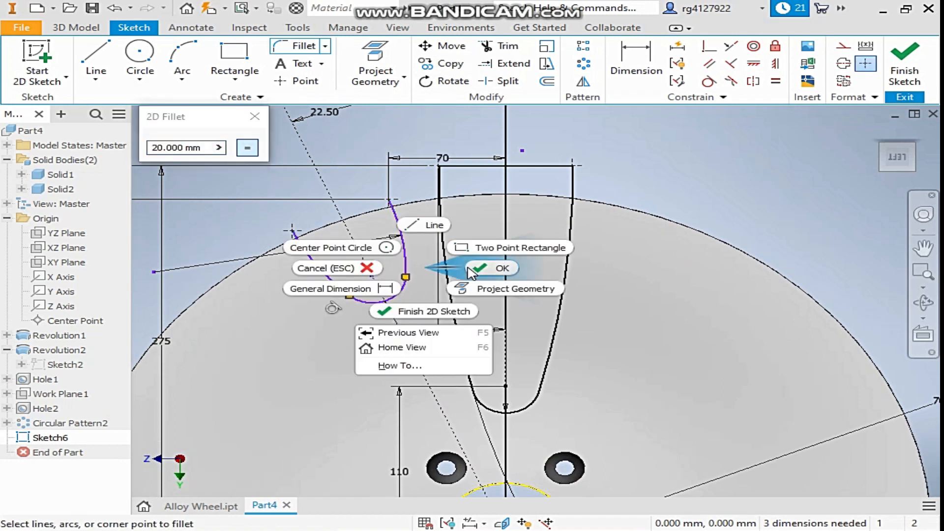
pyautogui.click(492, 268)
# Step: Add an aligned dimension of 175 mm between the second cutout's fillet centre and the origin
pyautogui.click(647, 51)
pyautogui.scroll(-5, 401, 373)
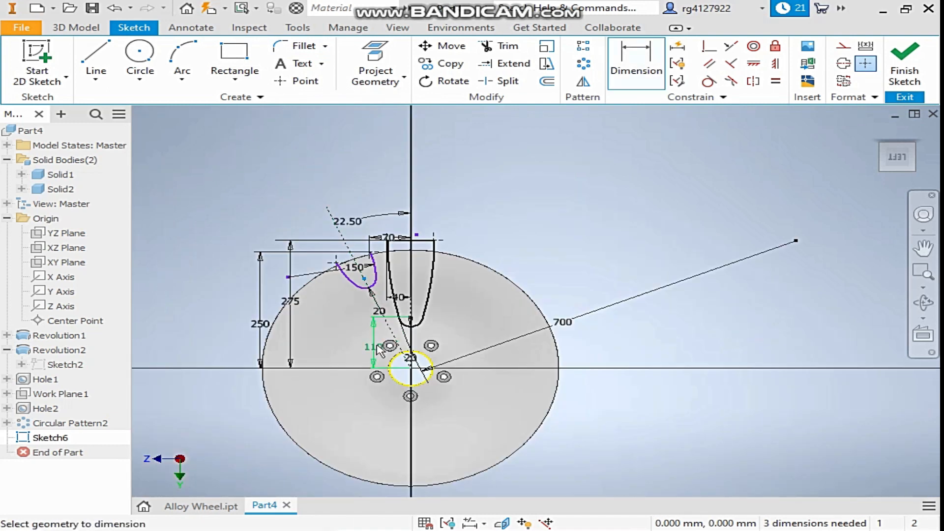
pyautogui.scroll(4, 438, 405)
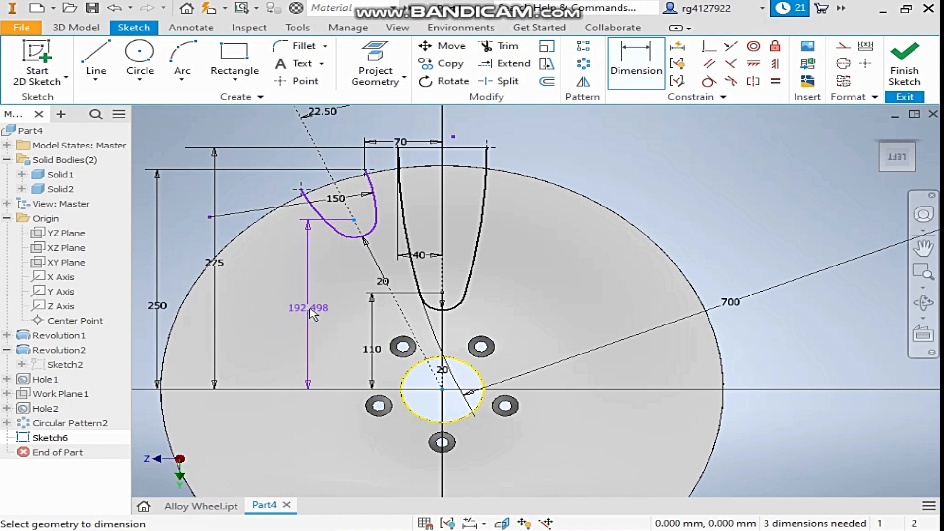
pyautogui.rightClick(312, 309)
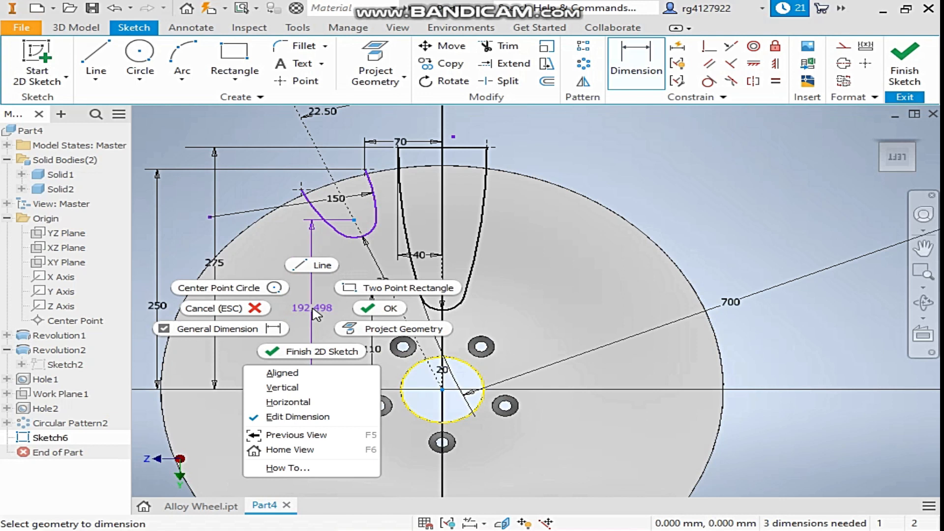
pyautogui.click(305, 373)
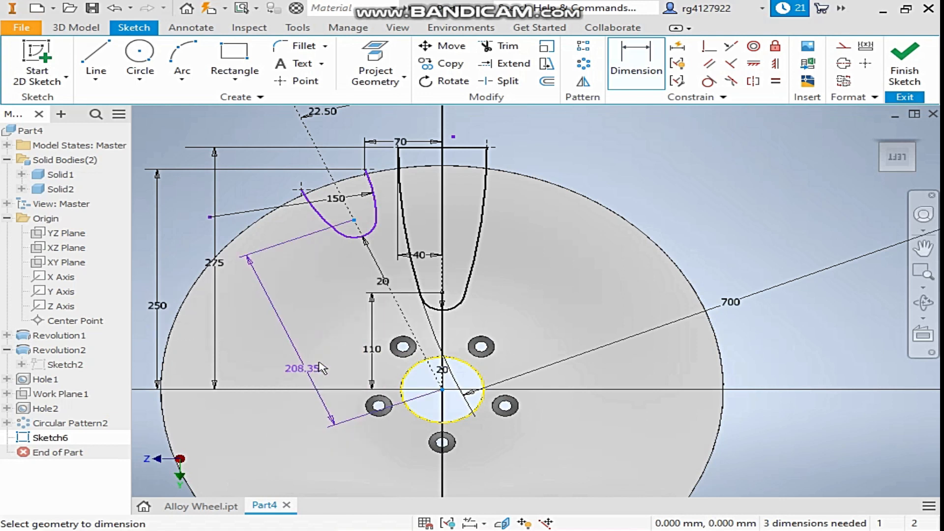
pyautogui.click(332, 303)
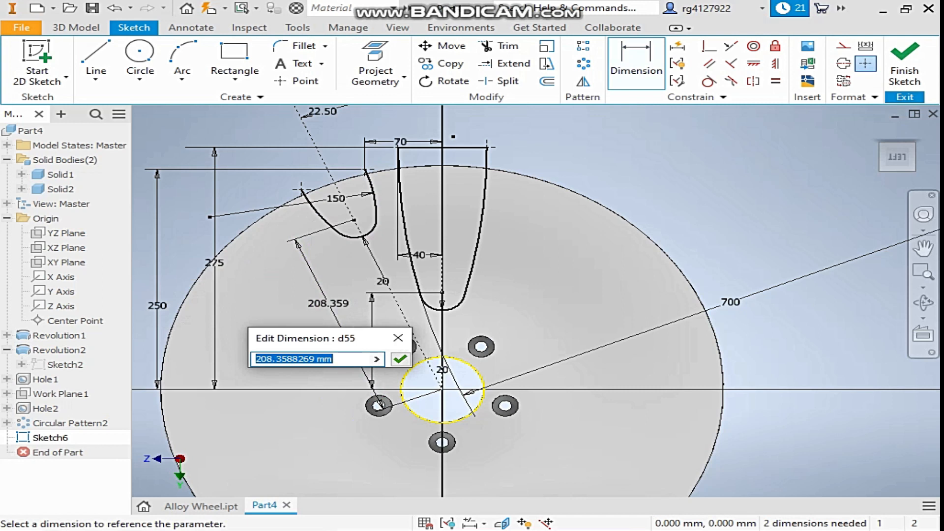
pyautogui.write('2175')
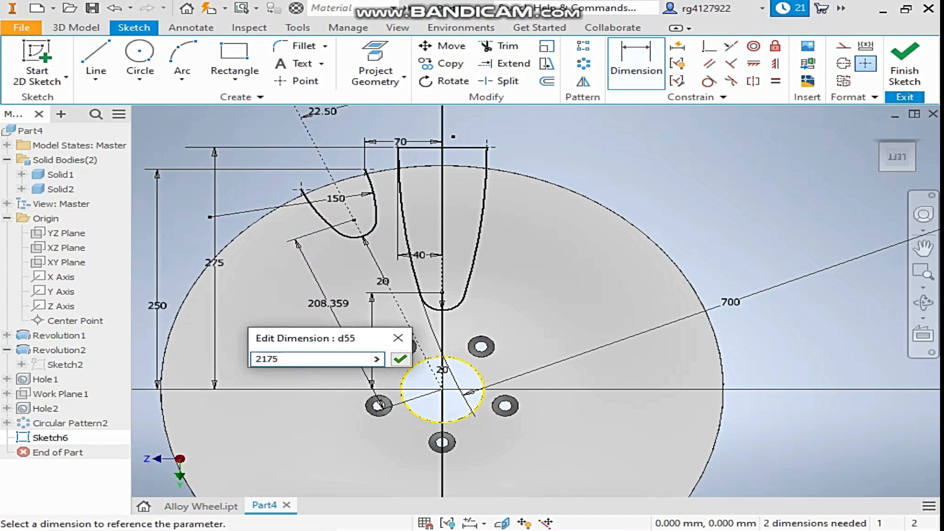
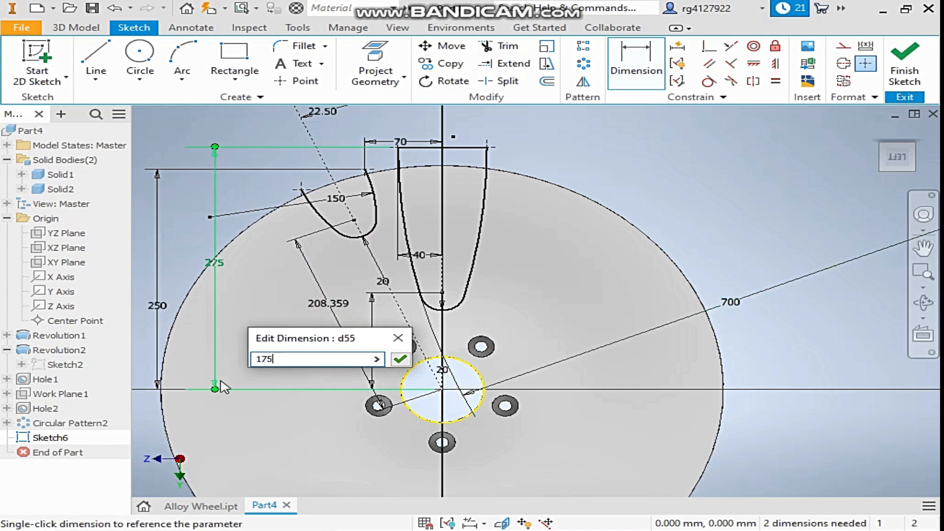
pyautogui.press('Return')
pyautogui.rightClick(229, 155)
pyautogui.click(280, 156)
# Step: Close the second cutout profile with a straight line joining the upper endpoints of its two arcs
pyautogui.click(96, 59)
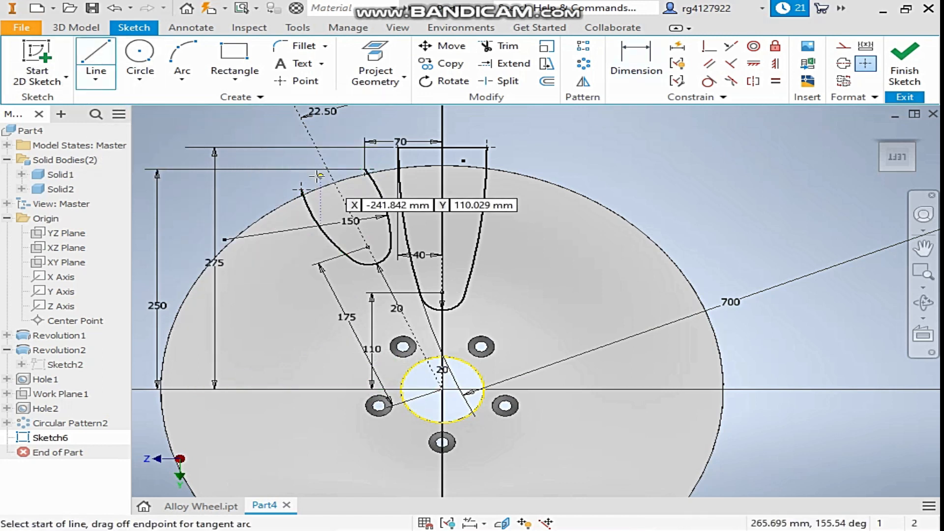
pyautogui.scroll(-3, 318, 176)
pyautogui.click(285, 201)
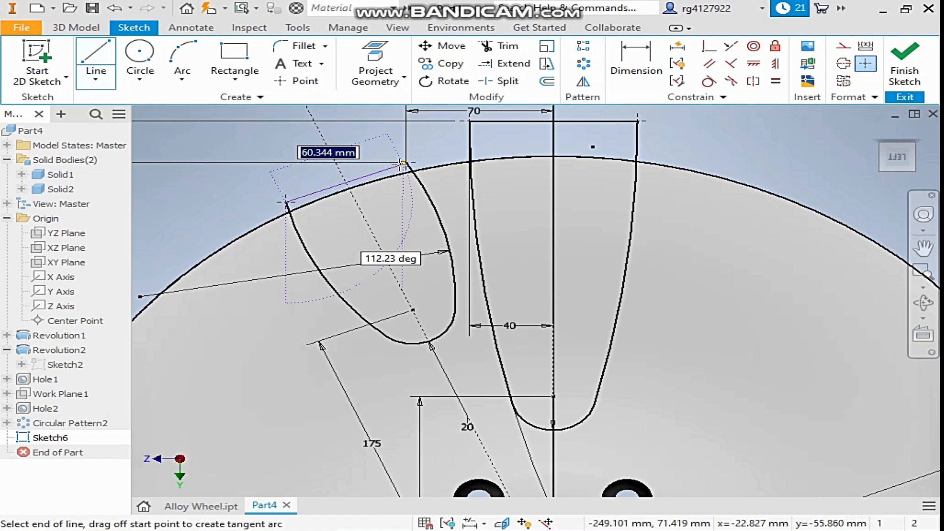
pyautogui.doubleClick(406, 163)
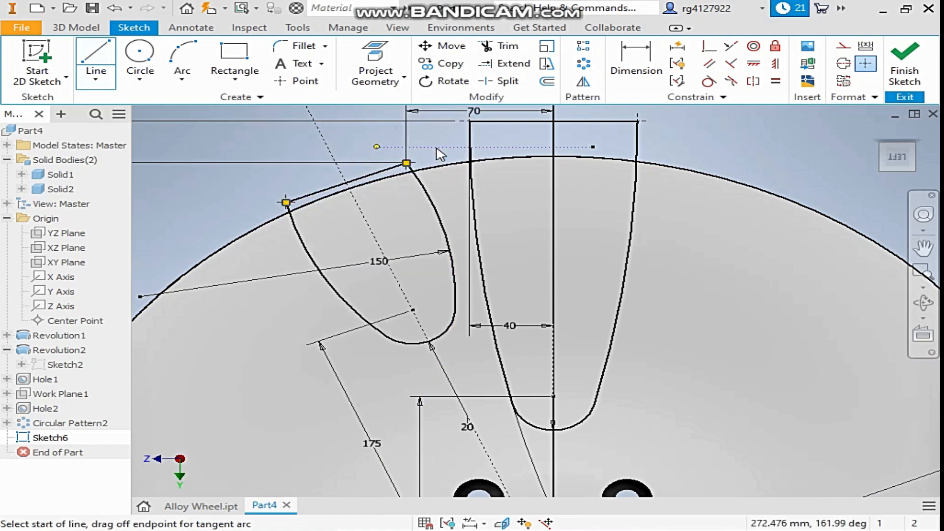
pyautogui.press('Escape')
# Step: Extrude both spoke cutout profiles as a Through All cut in the default direction through the wheel face solid
pyautogui.scroll(2, 362, 156)
pyautogui.scroll(2, 638, 142)
pyautogui.moveTo(637, 141); pyautogui.dragTo(499, 171, button='middle')
pyautogui.scroll(3, 499, 171)
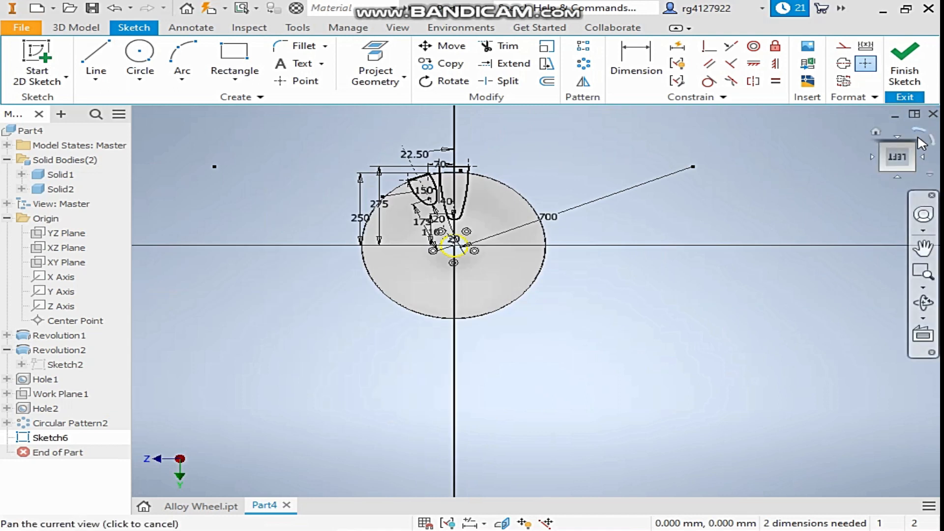
pyautogui.click(917, 147)
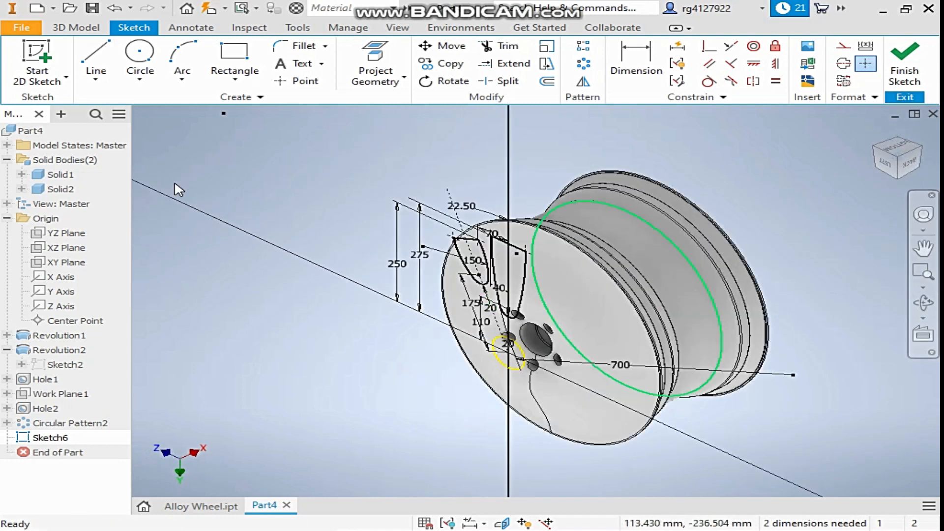
pyautogui.click(75, 28)
pyautogui.click(96, 59)
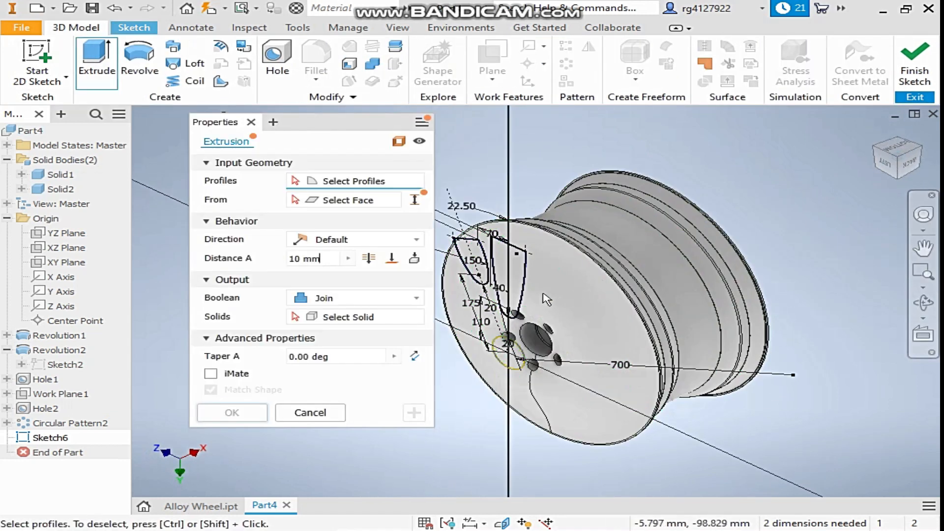
pyautogui.click(519, 278)
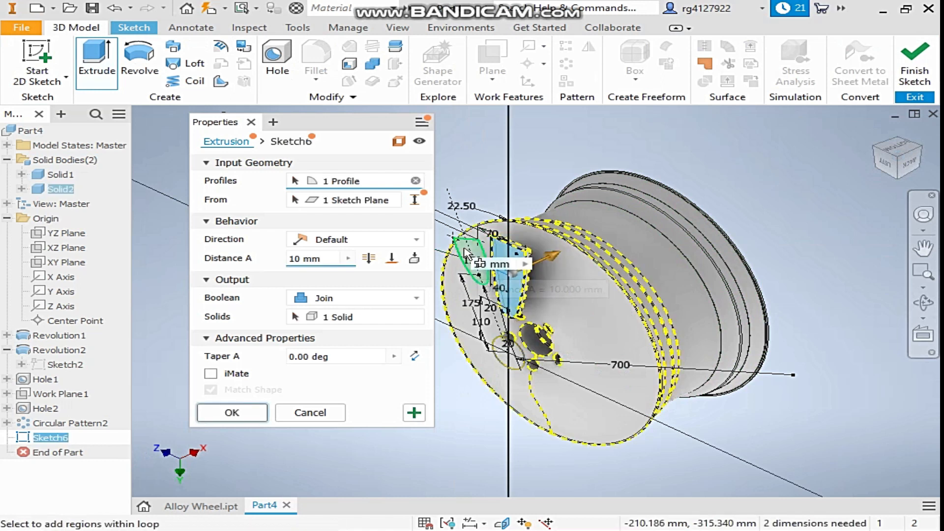
pyautogui.click(481, 253)
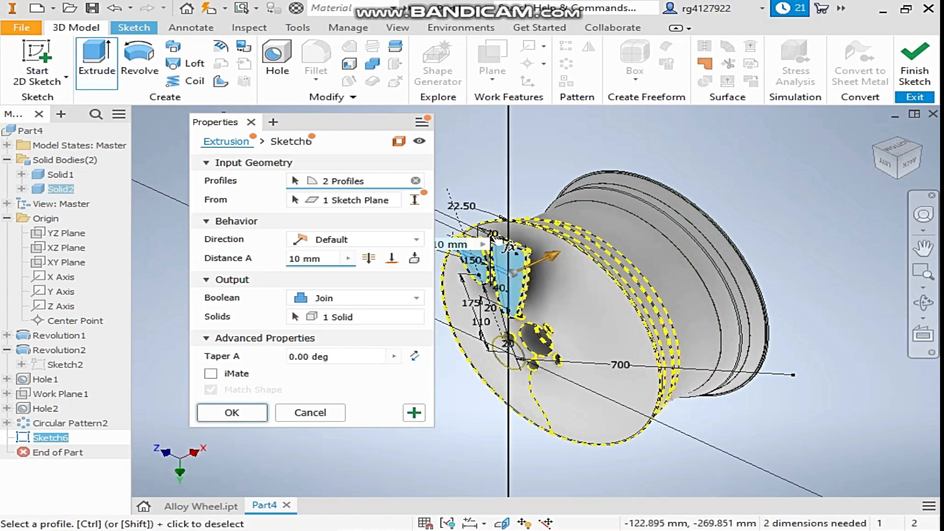
pyautogui.click(325, 298)
pyautogui.click(330, 331)
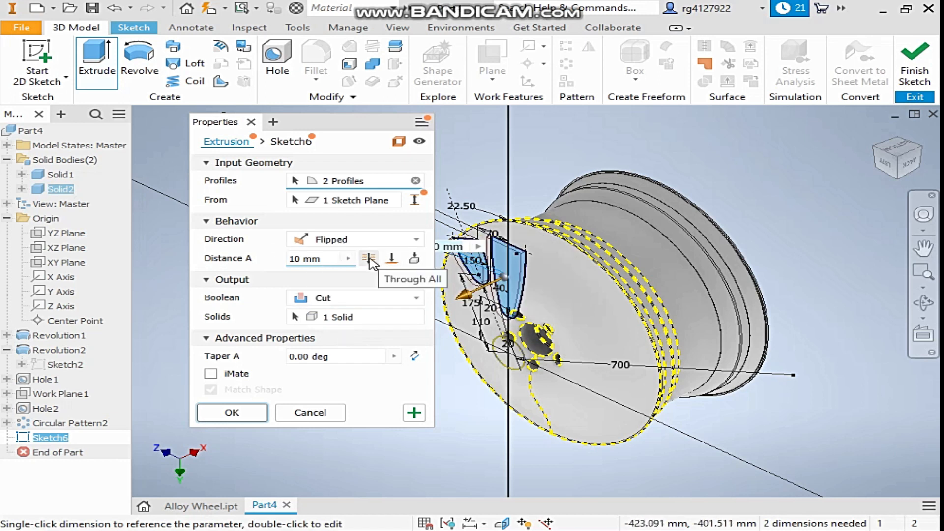
pyautogui.click(368, 259)
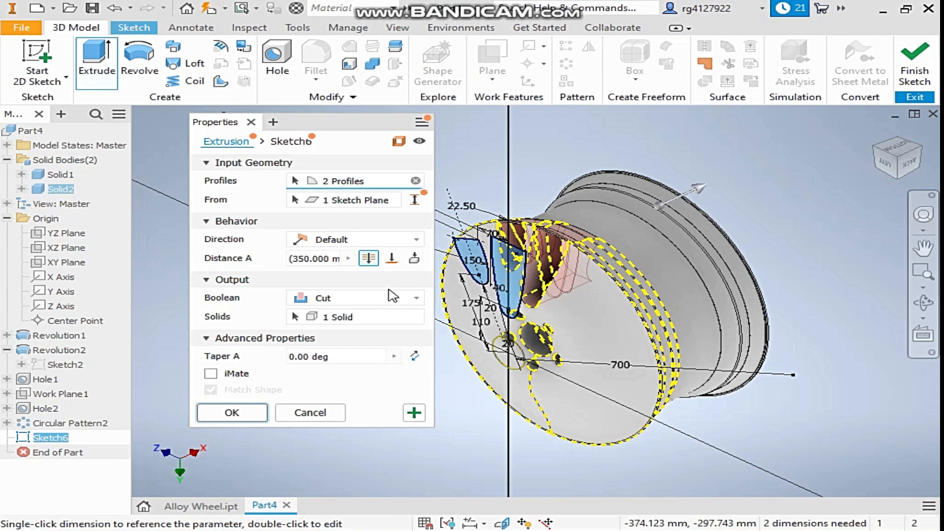
pyautogui.click(231, 413)
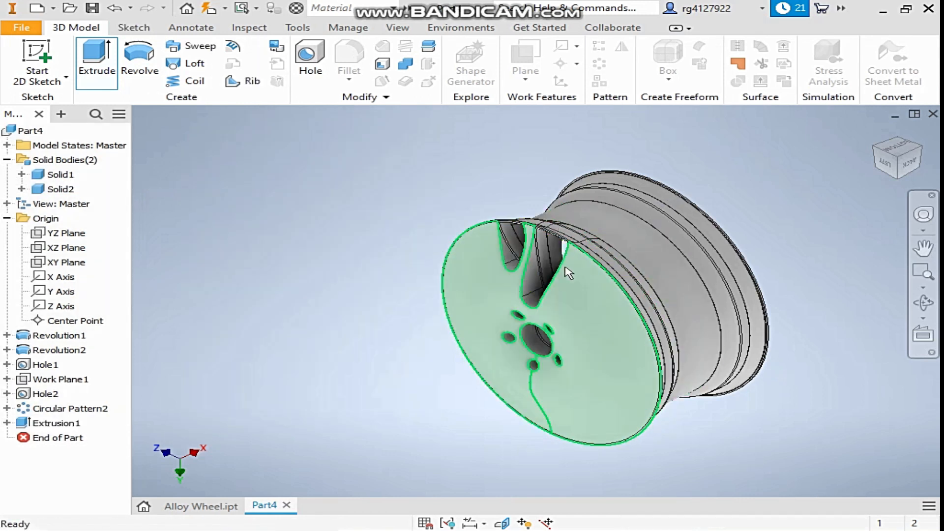
# Step: Examine the two spoke cutouts in the wheel face up close and from farther away
pyautogui.scroll(-3, 565, 272)
pyautogui.scroll(3, 448, 221)
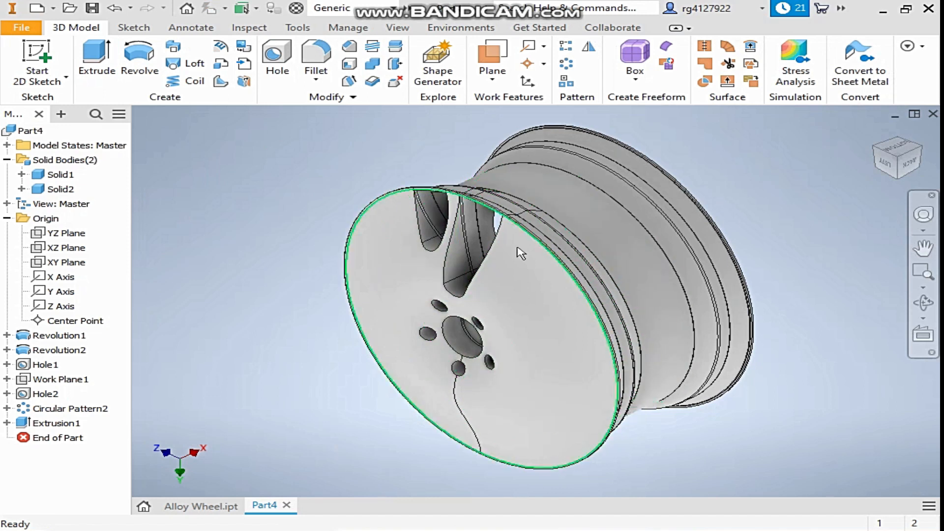
pyautogui.scroll(-4, 413, 236)
pyautogui.scroll(3, 417, 230)
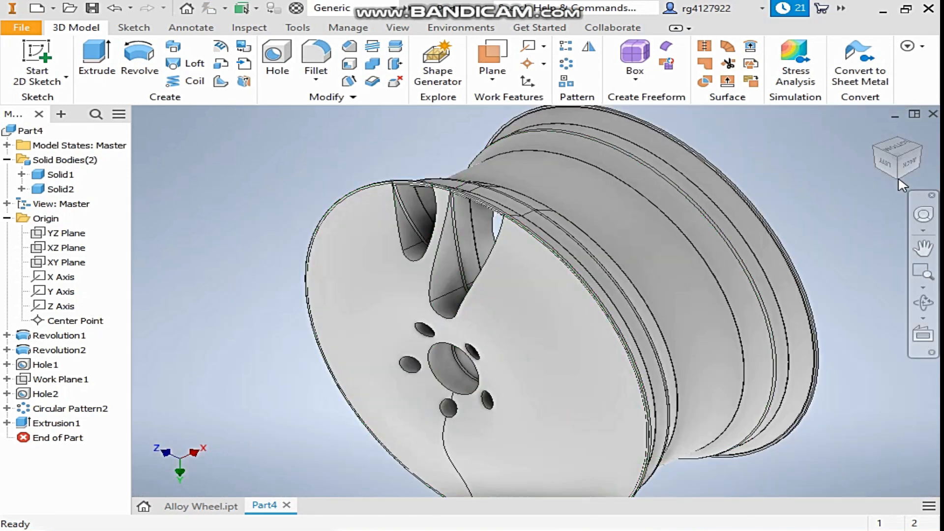
pyautogui.scroll(3, 689, 282)
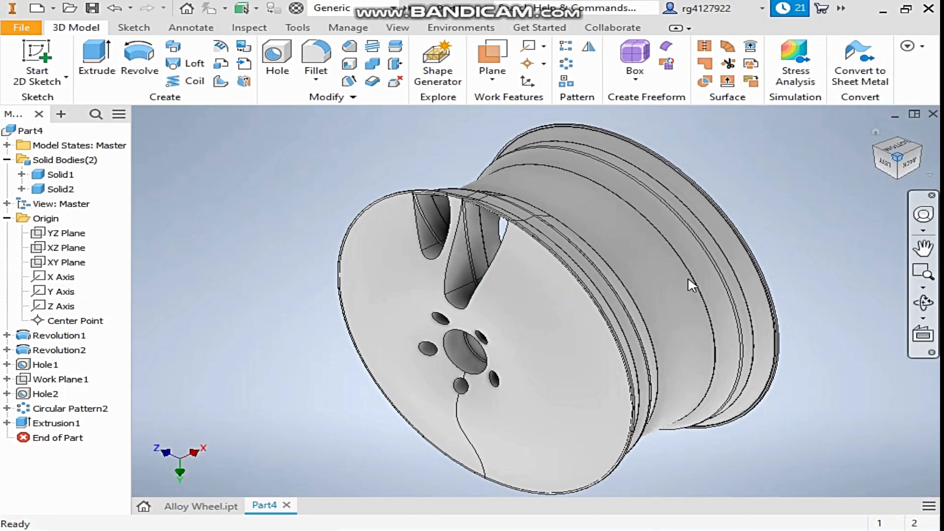
pyautogui.scroll(-3, 514, 248)
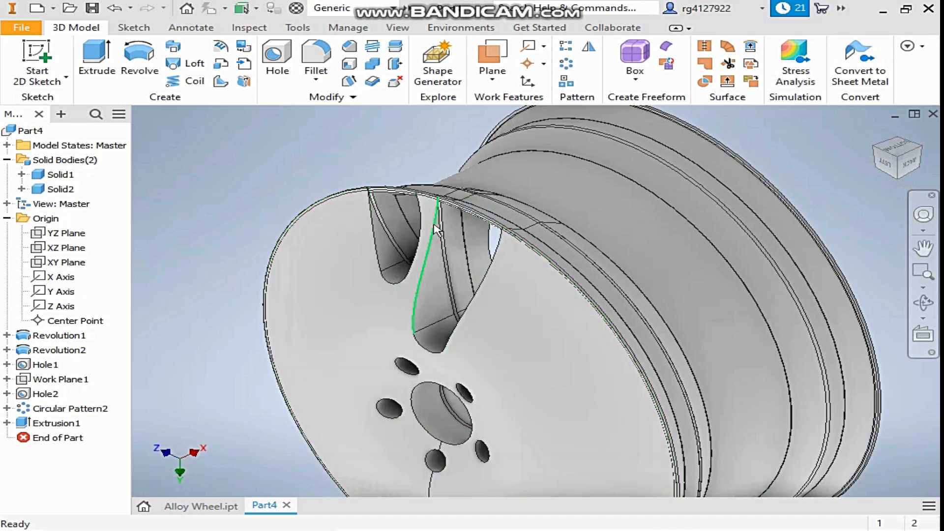
pyautogui.press('super+e')
pyautogui.click(812, 13)
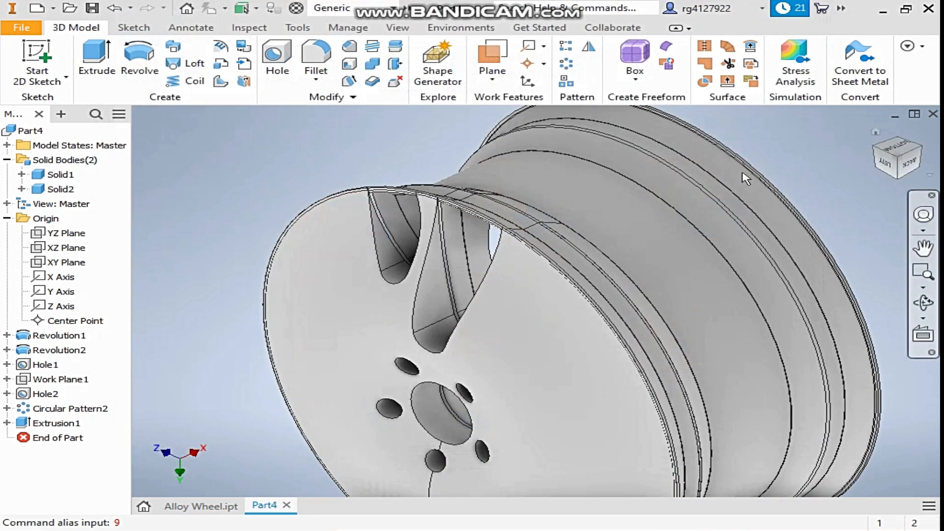
pyautogui.scroll(2, 543, 228)
pyautogui.moveTo(564, 217); pyautogui.dragTo(467, 164, button='middle')
pyautogui.scroll(3, 470, 169)
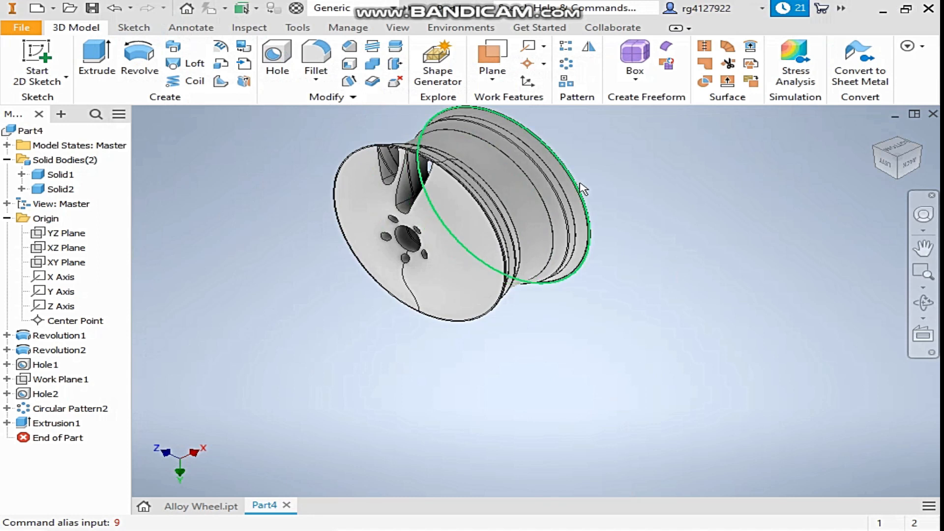
pyautogui.scroll(1, 641, 212)
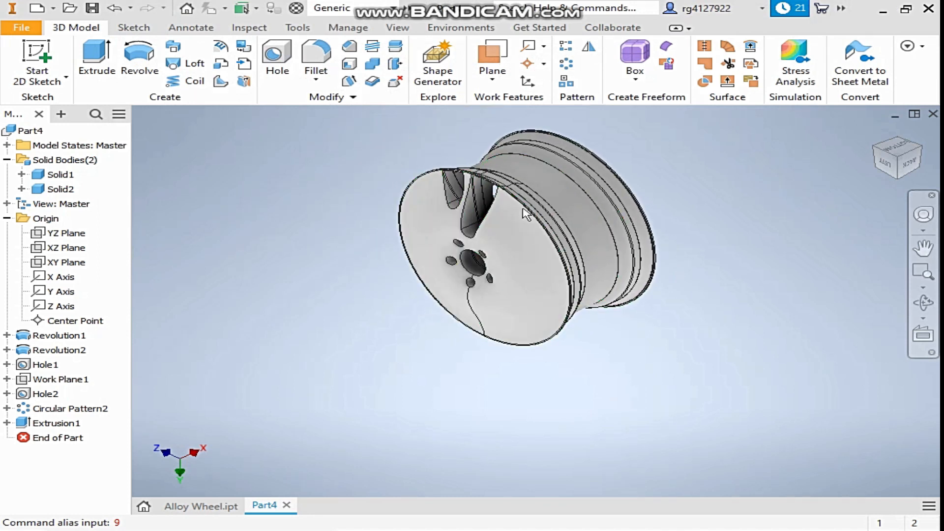
pyautogui.scroll(-3, 447, 179)
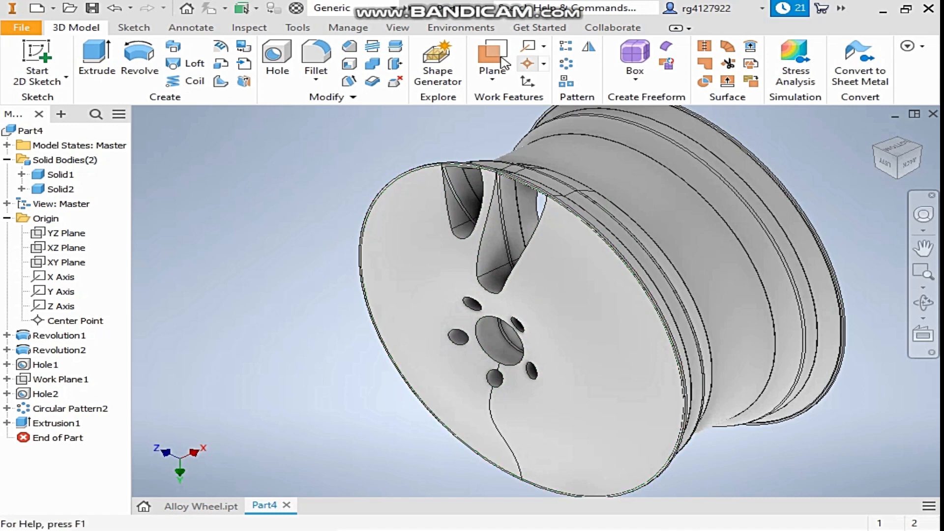
pyautogui.click(397, 28)
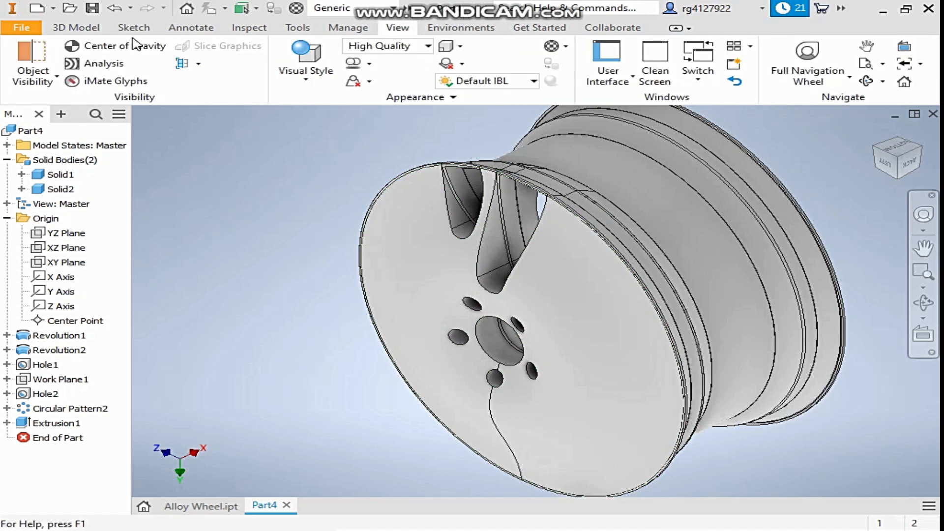
pyautogui.click(65, 29)
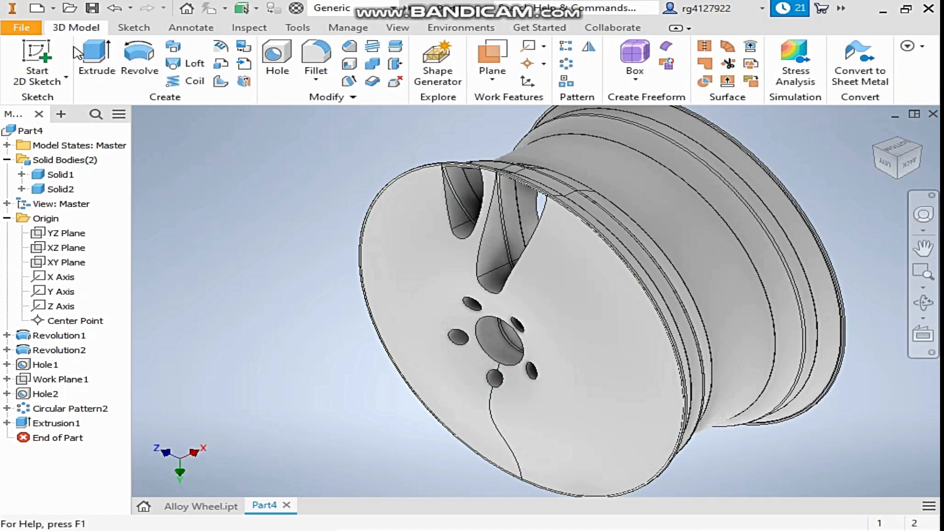
pyautogui.click(567, 65)
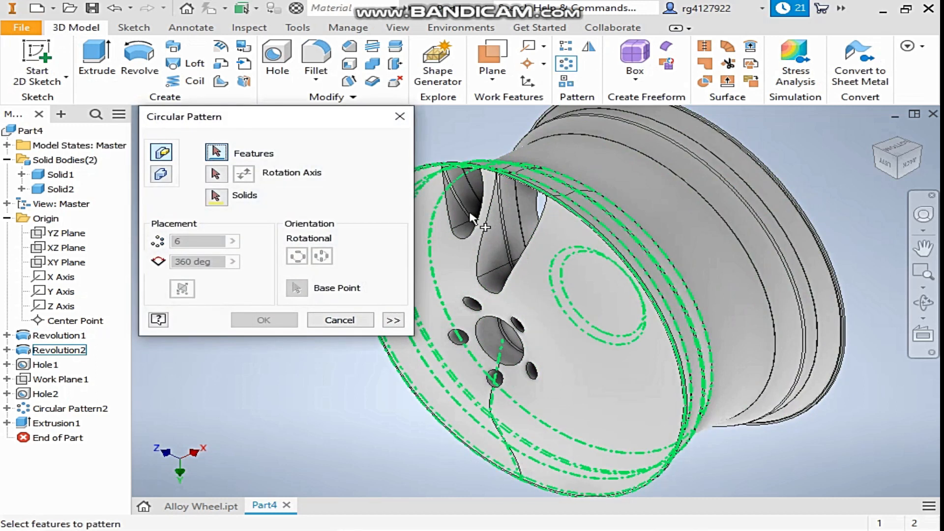
pyautogui.click(400, 114)
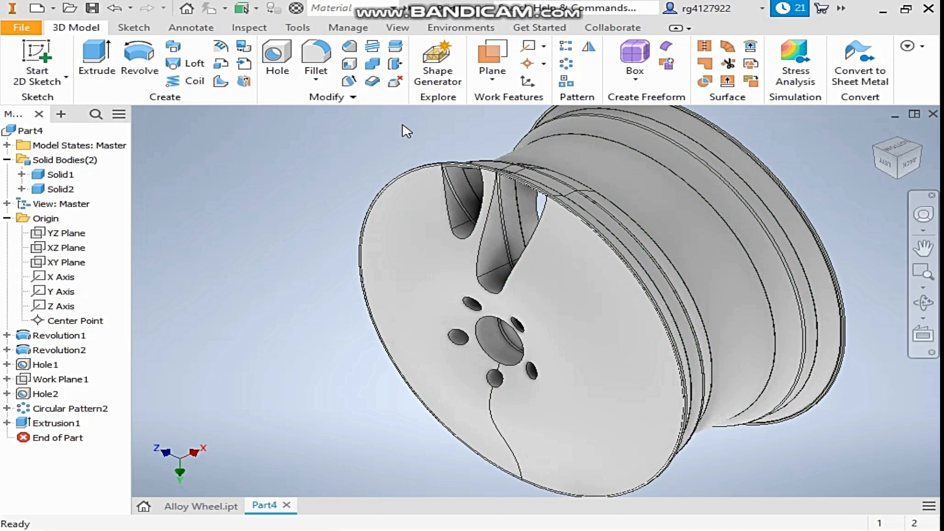
pyautogui.click(327, 59)
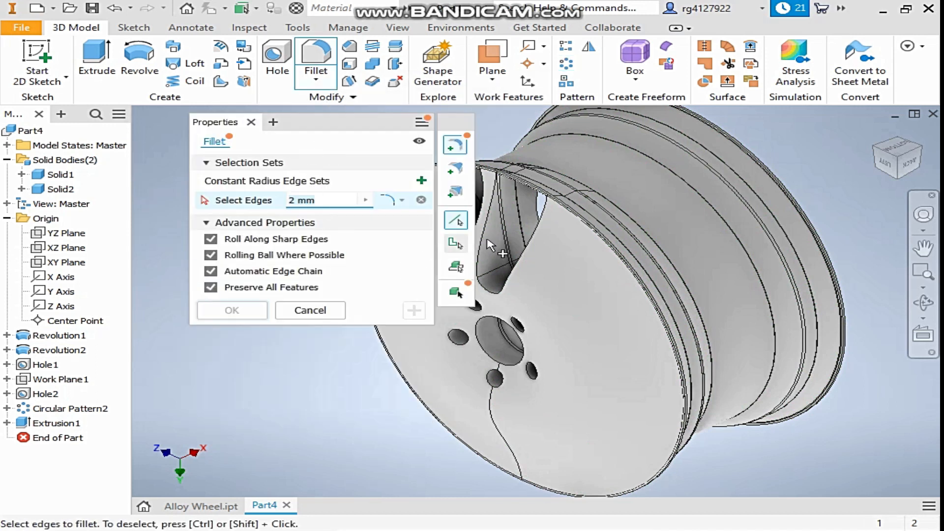
pyautogui.moveTo(513, 180); pyautogui.dragTo(661, 179, button='middle')
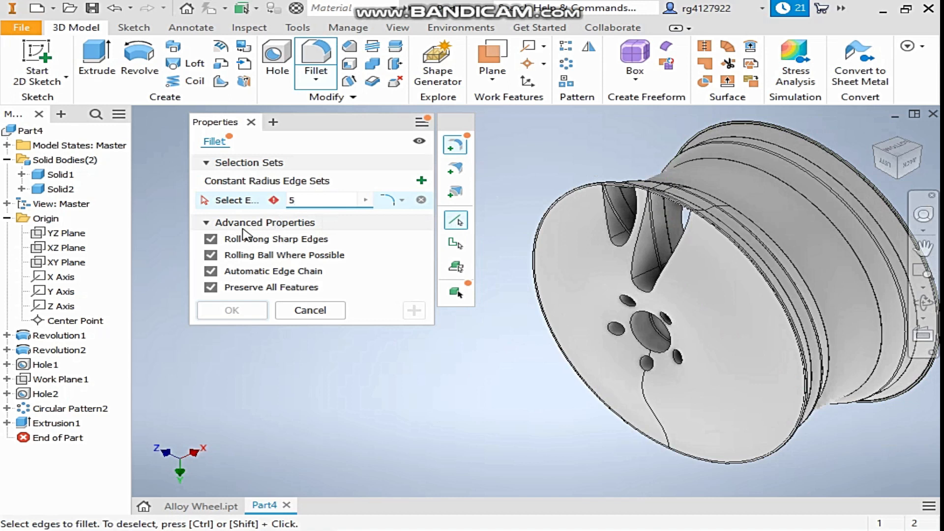
pyautogui.scroll(5, 629, 251)
pyautogui.click(580, 289)
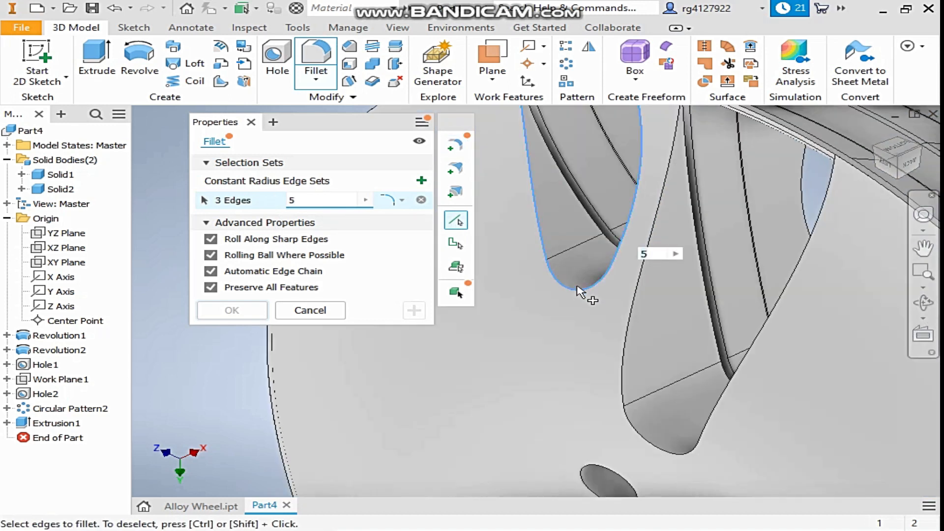
pyautogui.click(631, 317)
pyautogui.scroll(-3, 644, 248)
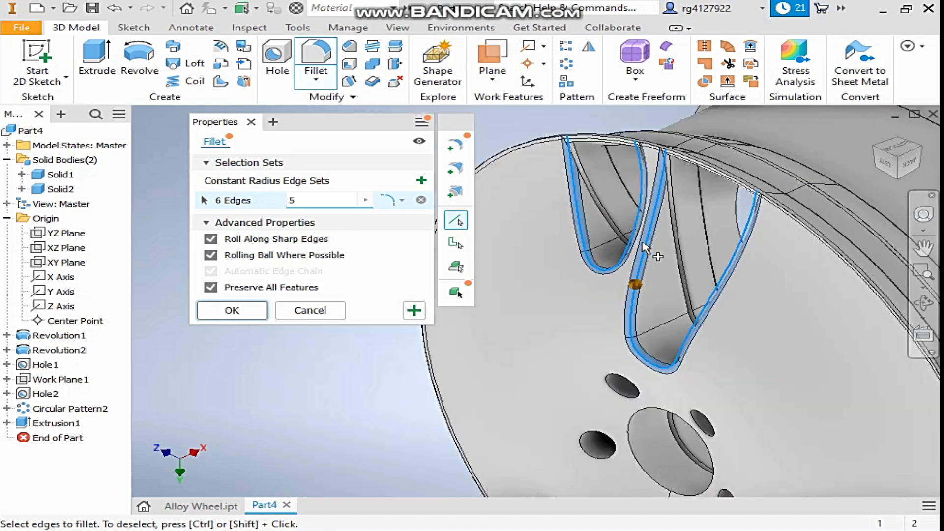
pyautogui.scroll(-3, 643, 245)
pyautogui.press('4')
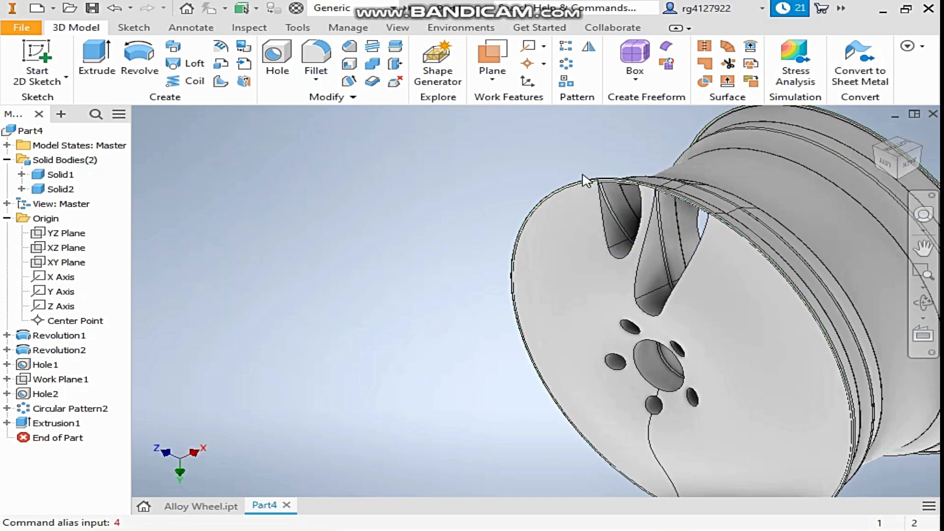
# Step: Fillet the front edges of both spoke cutouts with a 5 mm radius
pyautogui.click(316, 57)
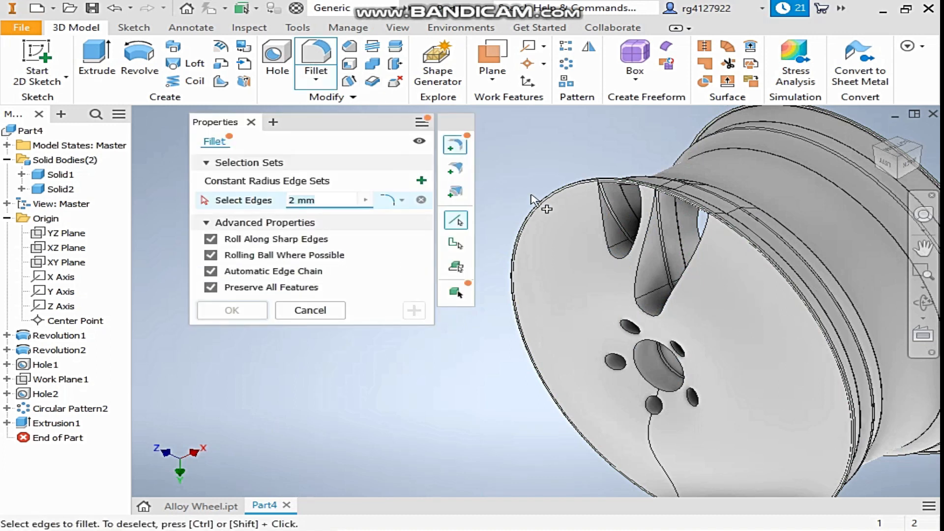
pyautogui.click(621, 252)
pyautogui.click(624, 287)
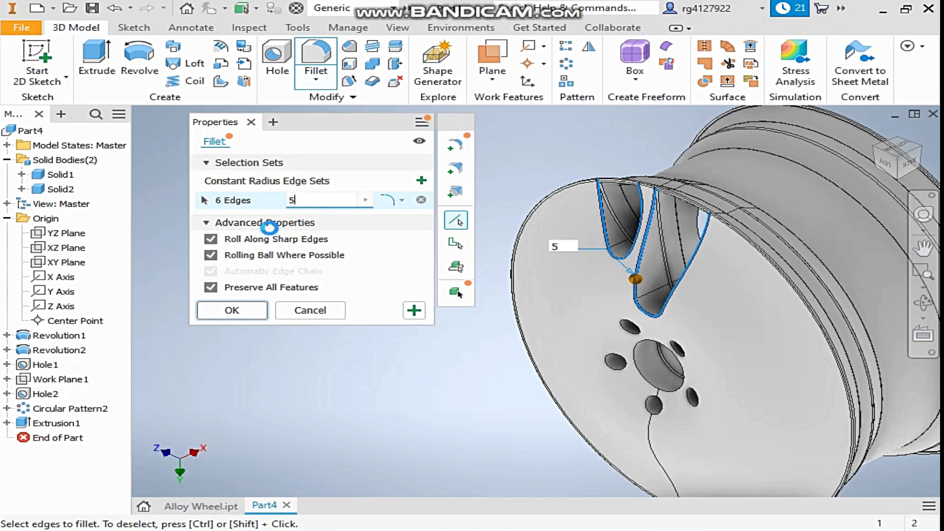
pyautogui.press('Return')
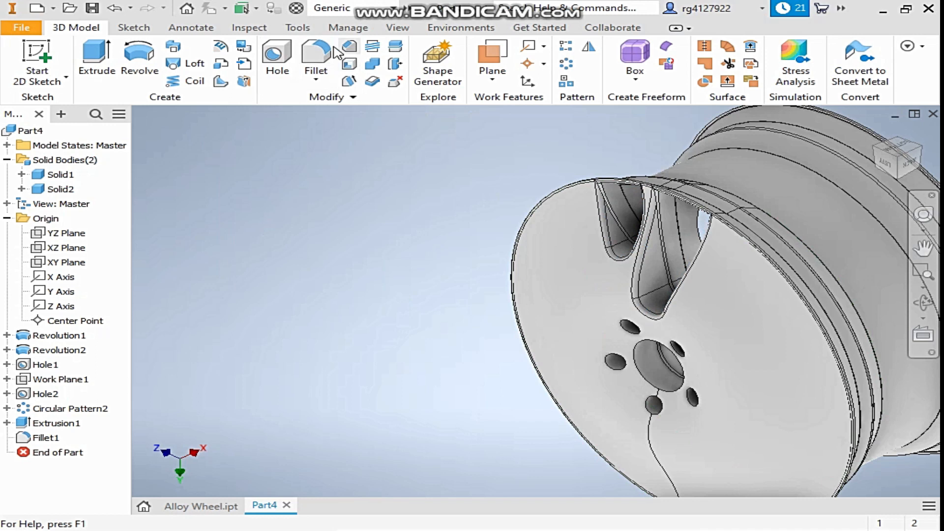
# Step: Circular-pattern the cutout extrusion and its fillet around the hub hole's axis with 8 occurrences over 360 degrees
pyautogui.click(566, 64)
pyautogui.click(628, 240)
pyautogui.scroll(5, 619, 251)
pyautogui.click(46, 438)
pyautogui.scroll(-5, 344, 417)
pyautogui.click(216, 174)
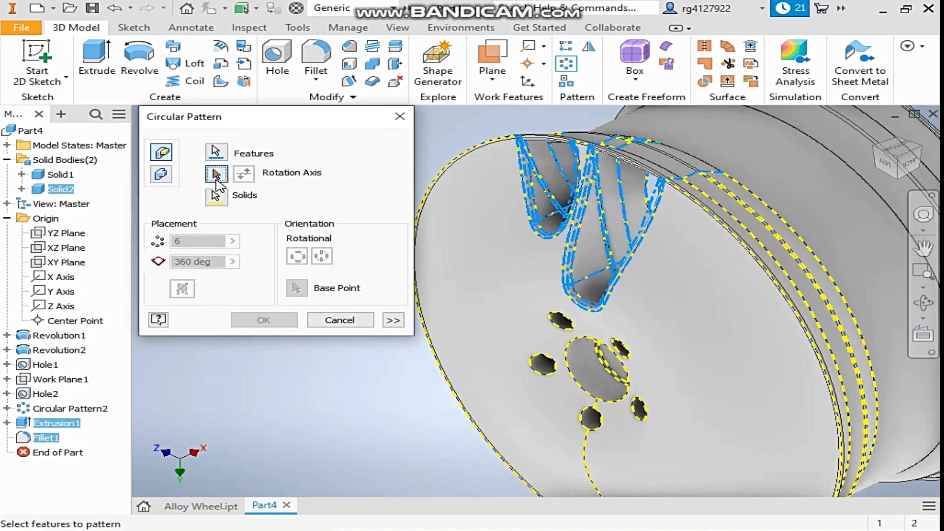
pyautogui.click(590, 376)
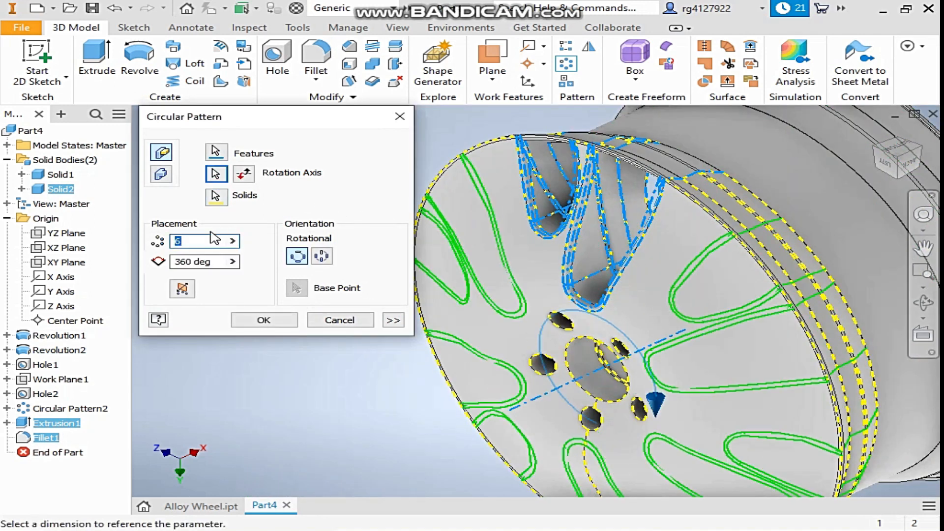
pyautogui.write('5')
pyautogui.press('Return')
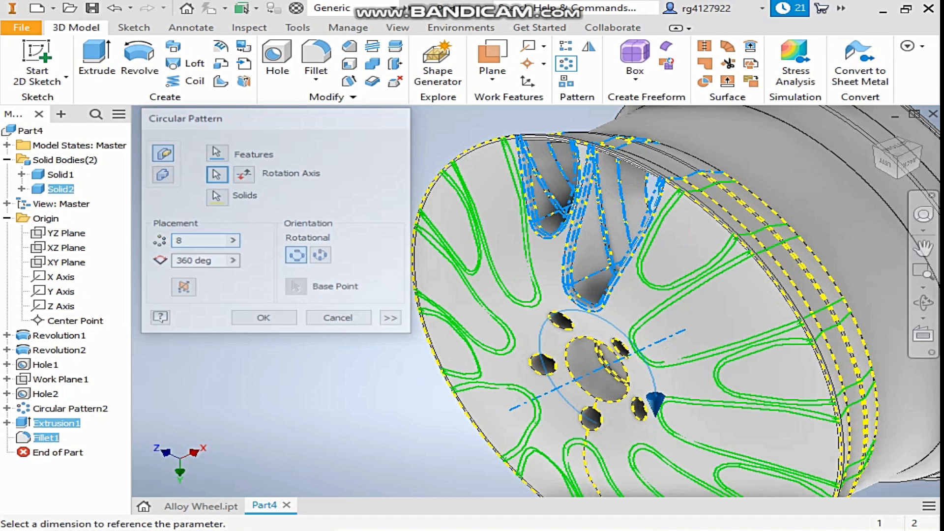
pyautogui.press('Return')
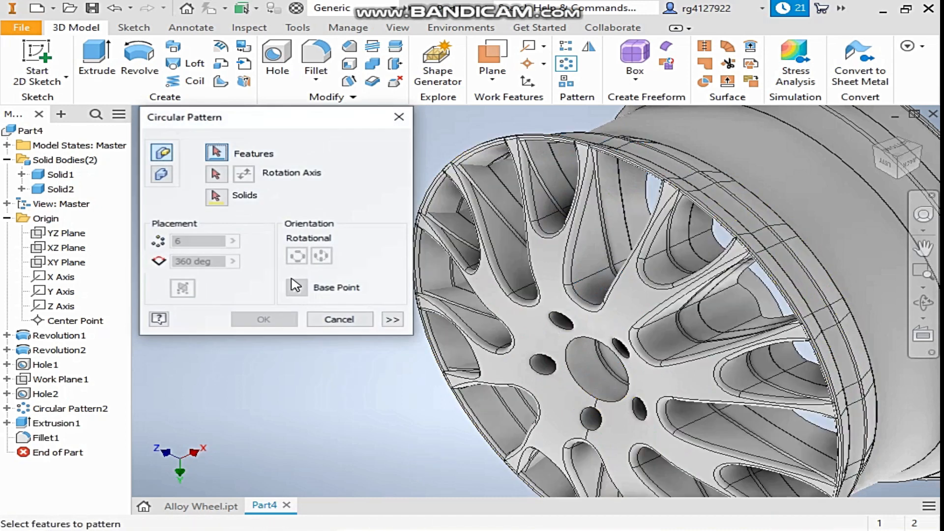
pyautogui.click(338, 317)
# Step: Set the model's visual style to Realistic
pyautogui.scroll(-3, 305, 284)
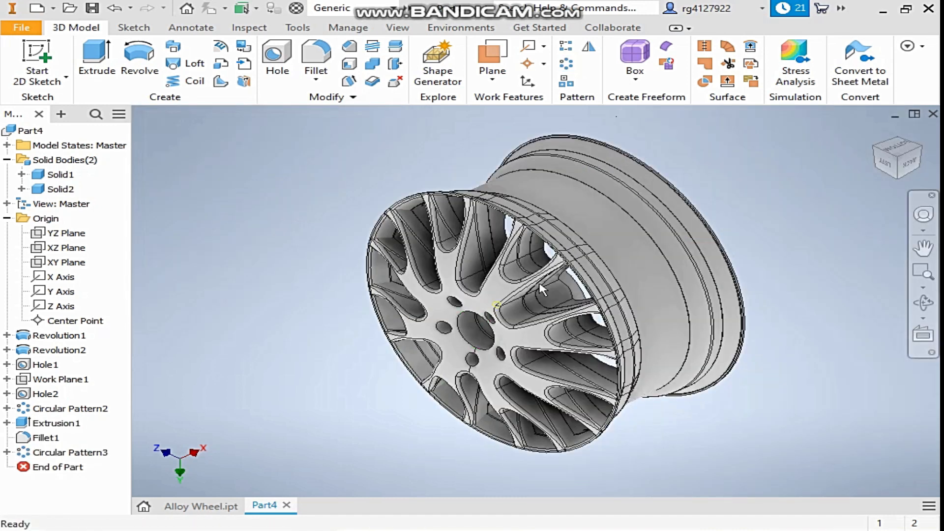
pyautogui.click(398, 28)
pyautogui.click(305, 73)
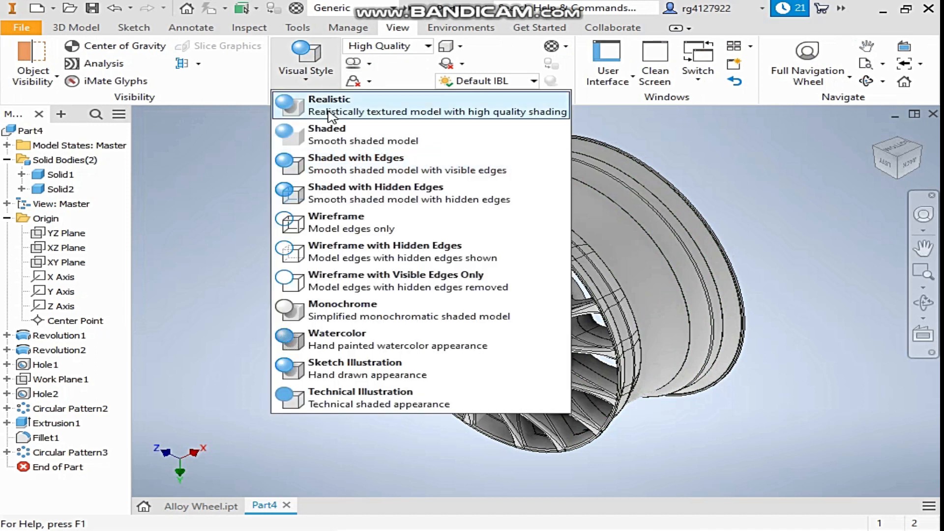
pyautogui.click(342, 106)
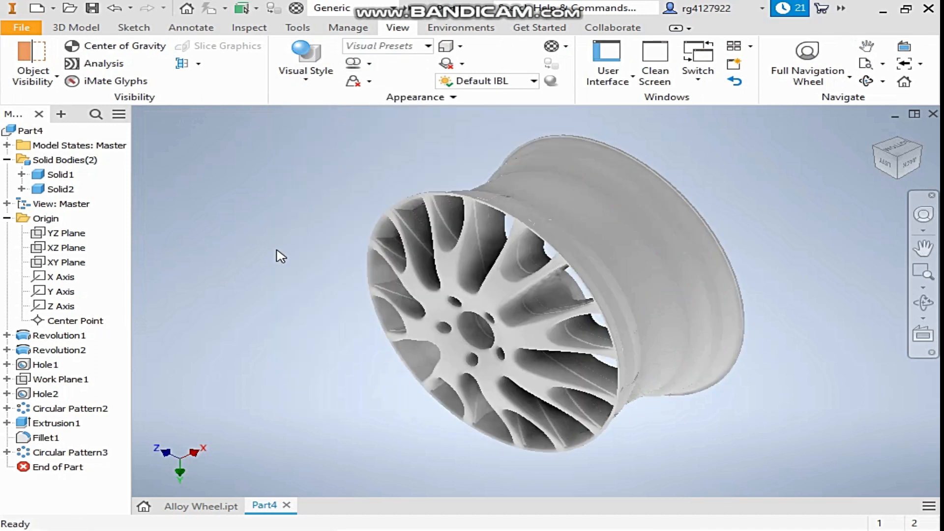
# Step: Set the whole wheel's appearance to Glossy - Black from the Inventor Material Library
pyautogui.click(878, 156)
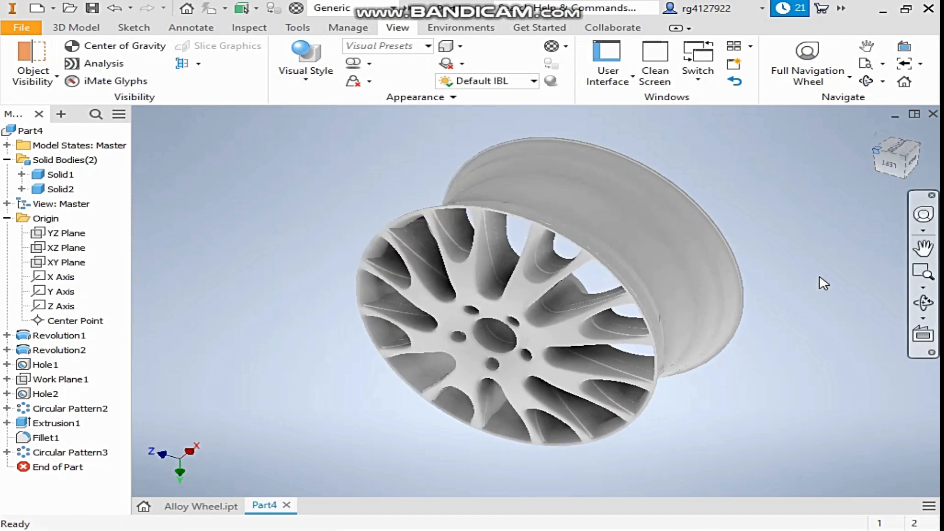
pyautogui.click(921, 148)
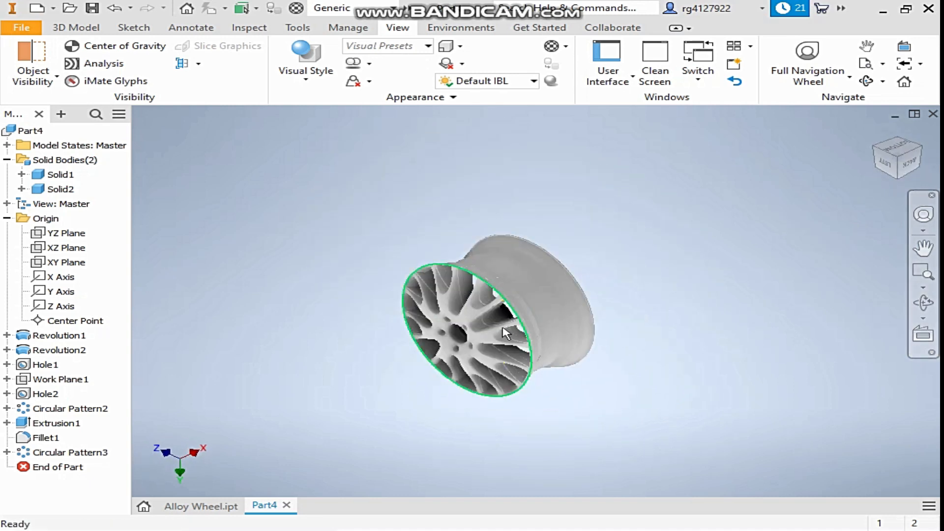
pyautogui.scroll(3, 473, 338)
pyautogui.moveTo(473, 337); pyautogui.dragTo(437, 332, button='middle')
pyautogui.scroll(-3, 437, 332)
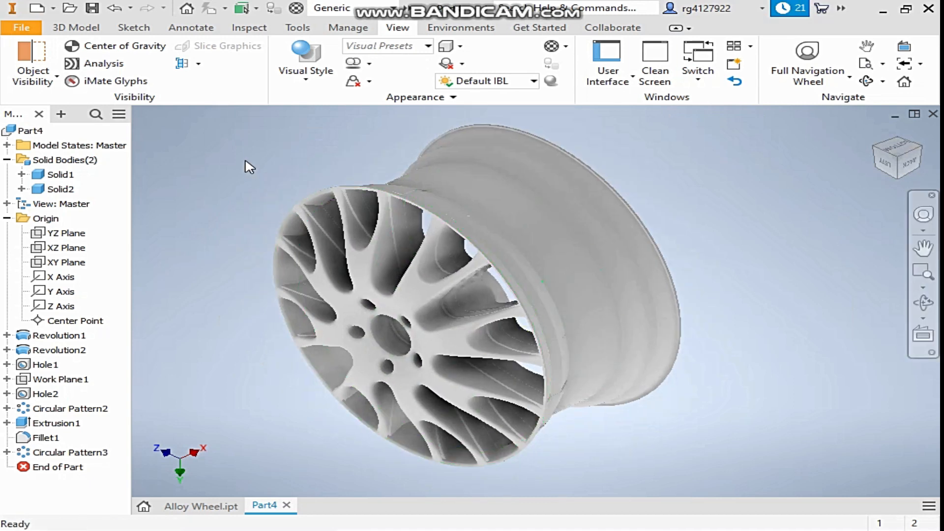
pyautogui.click(413, 14)
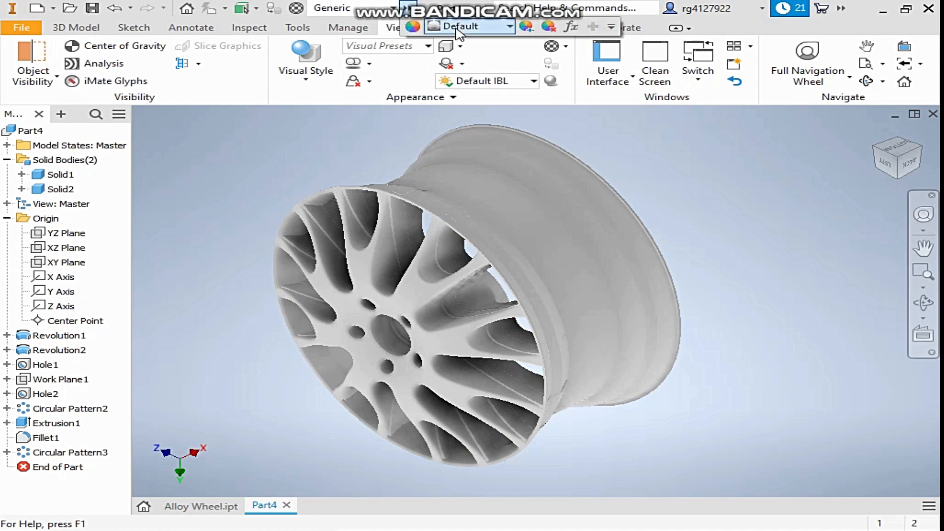
pyautogui.click(466, 26)
pyautogui.scroll(-2, 489, 290)
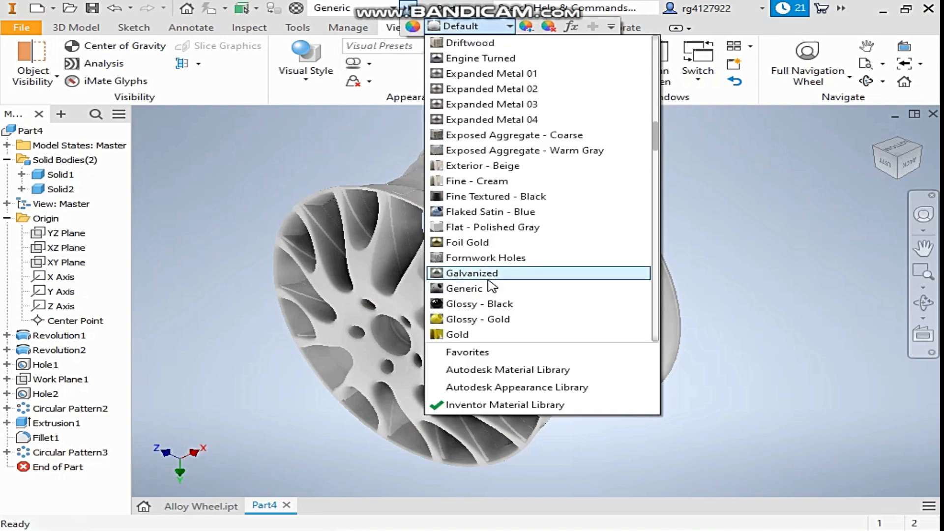
pyautogui.scroll(-4, 489, 287)
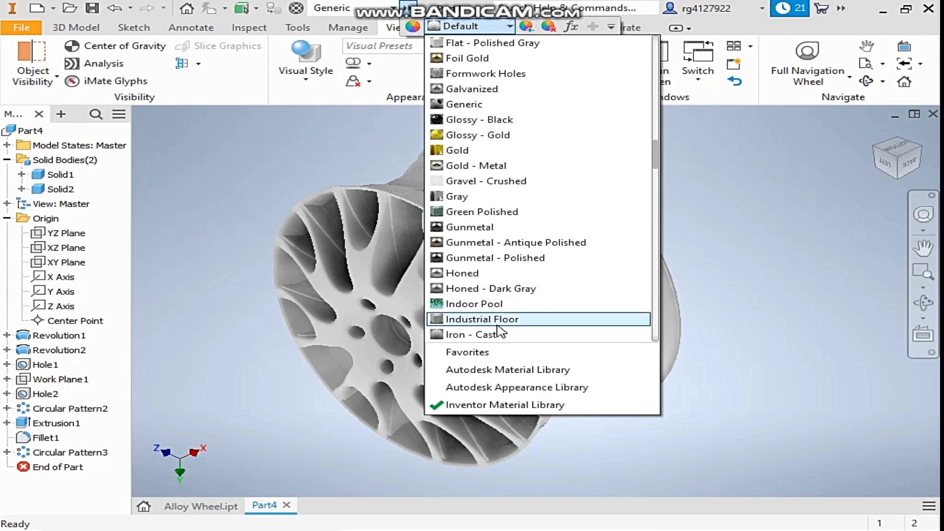
pyautogui.click(500, 119)
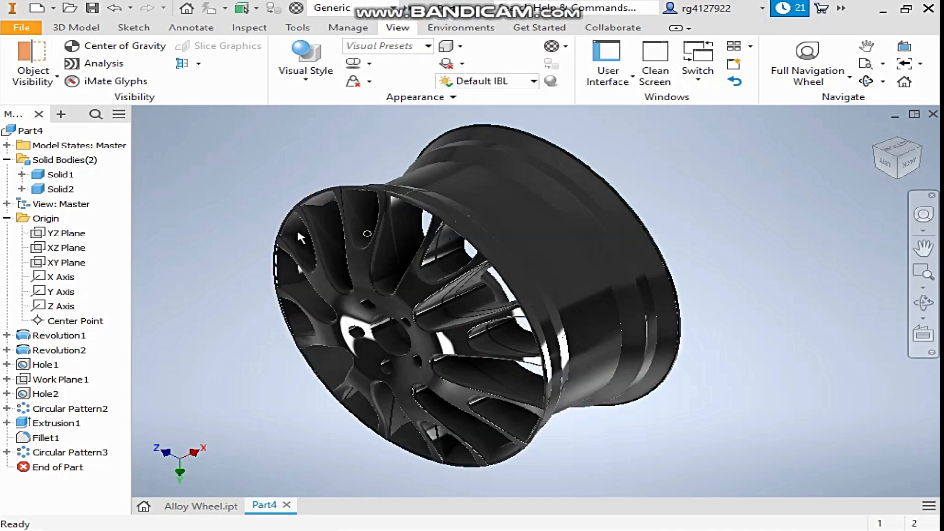
# Step: Apply the Silver appearance to the flat front face of the spokes and hub
pyautogui.click(922, 247)
pyautogui.moveTo(727, 263); pyautogui.dragTo(765, 255)
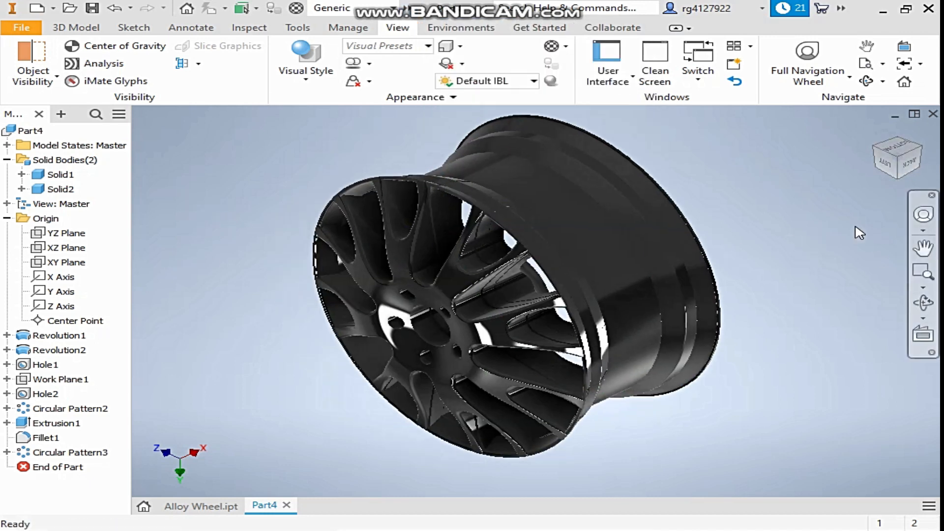
pyautogui.moveTo(878, 156); pyautogui.dragTo(898, 173)
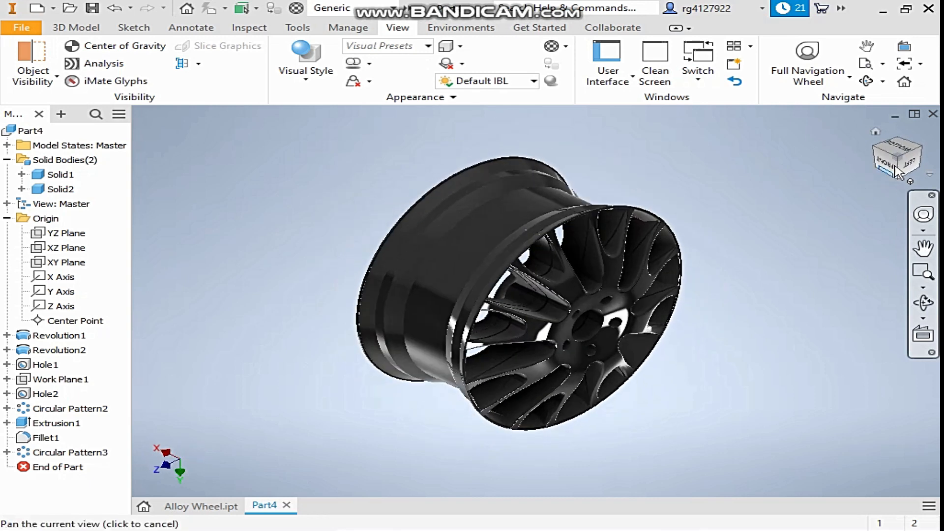
pyautogui.click(920, 146)
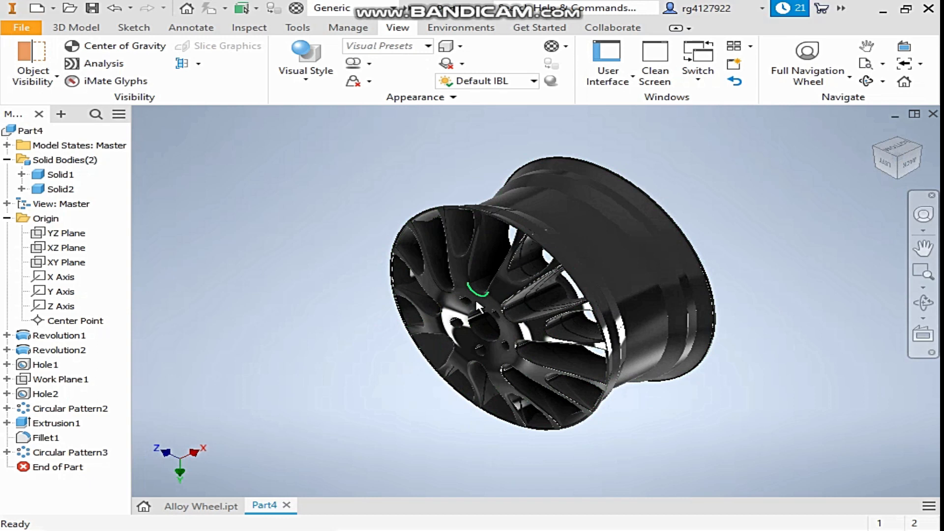
pyautogui.click(476, 306)
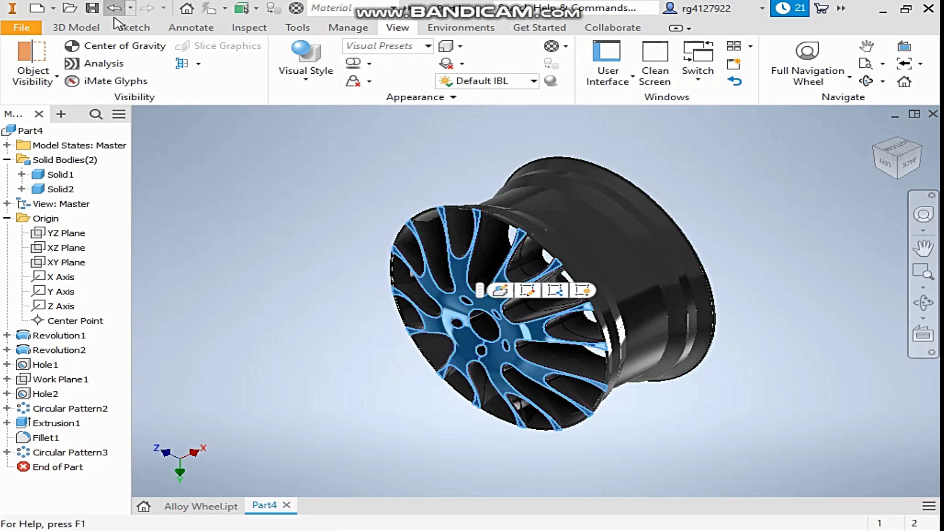
pyautogui.click(395, 8)
pyautogui.click(408, 8)
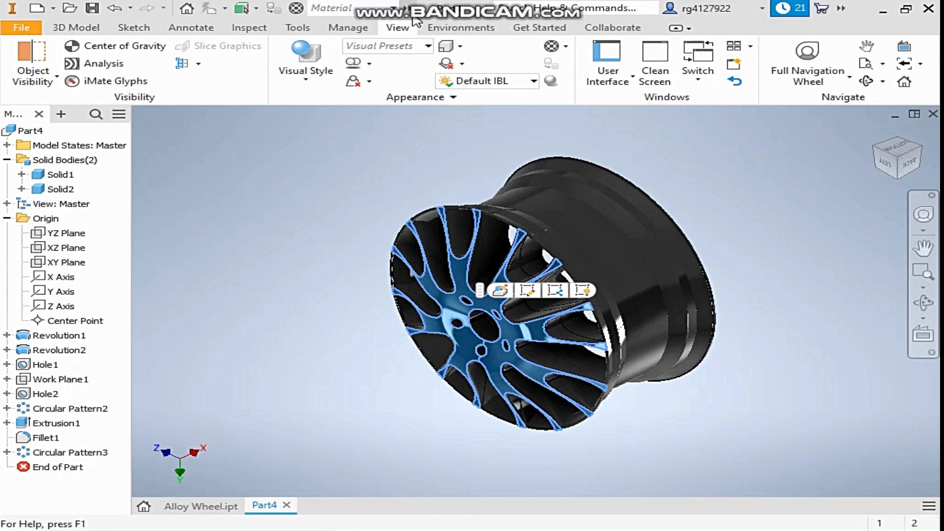
pyautogui.click(408, 8)
pyautogui.click(461, 30)
pyautogui.scroll(-12, 477, 302)
pyautogui.scroll(-5, 474, 300)
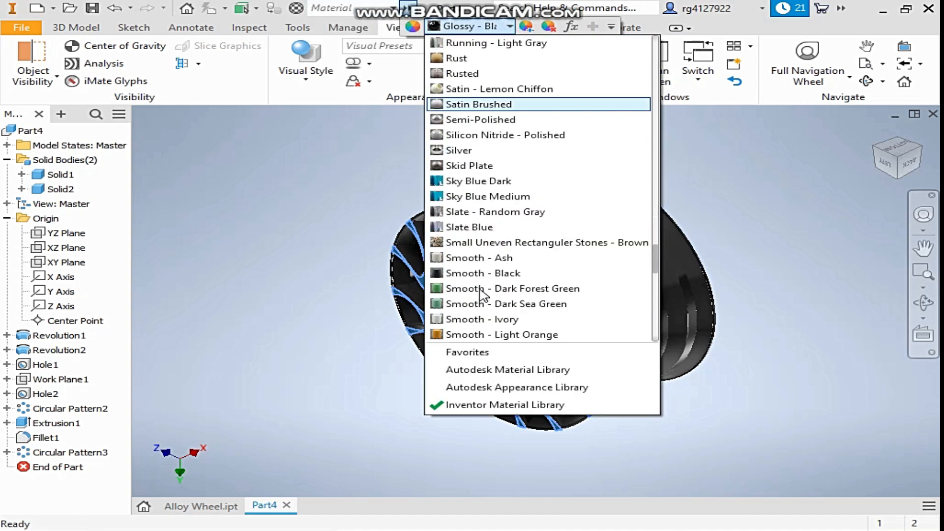
pyautogui.click(481, 150)
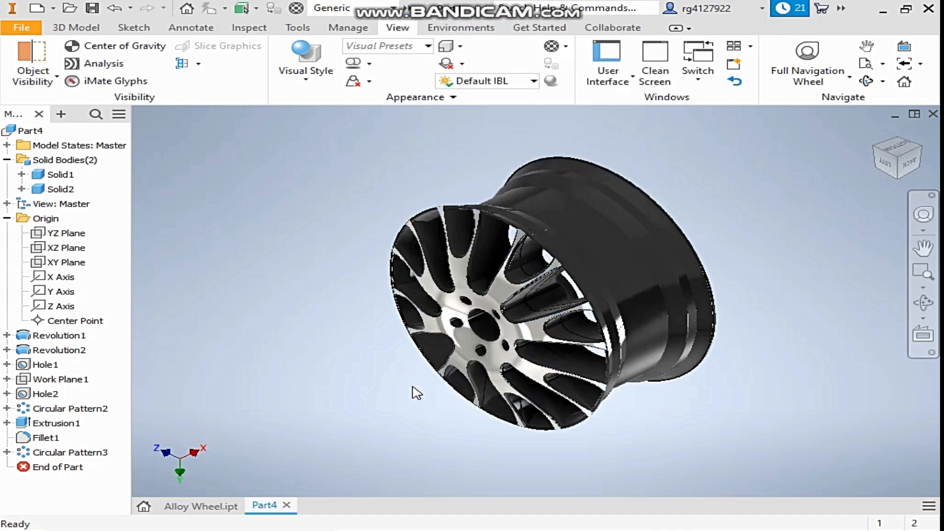
pyautogui.scroll(10, 455, 250)
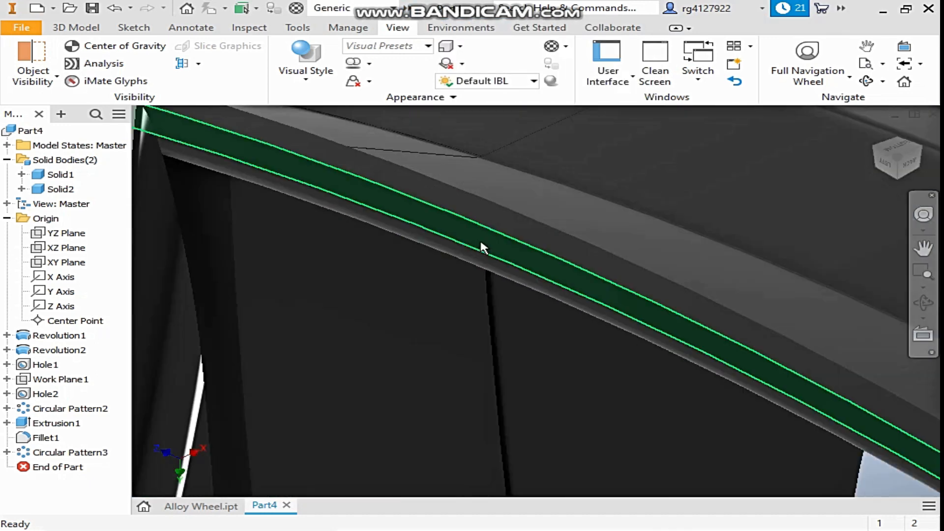
pyautogui.click(481, 247)
pyautogui.scroll(-10, 467, 226)
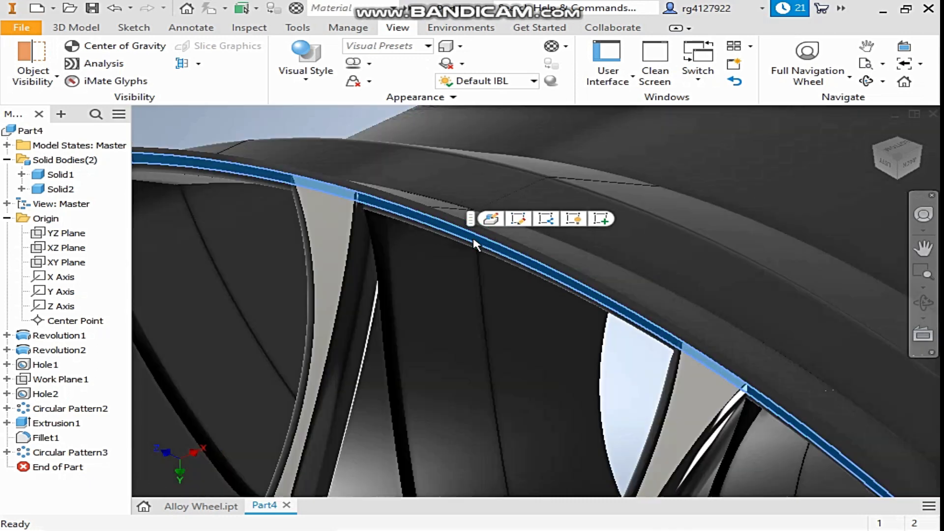
pyautogui.click(410, 8)
pyautogui.click(448, 29)
pyautogui.click(480, 144)
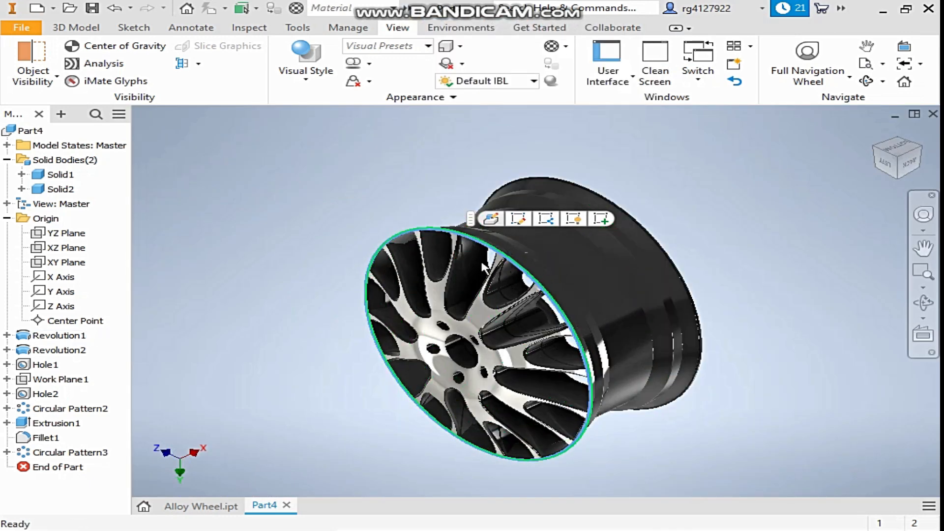
pyautogui.click(413, 10)
pyautogui.click(453, 30)
# Step: Start a sketch on the wheel's front side and finish it without drawing anything, dismissing the notification panel
pyautogui.press('super+d')
pyautogui.press('super+a')
pyautogui.press('c')
pyautogui.press('z')
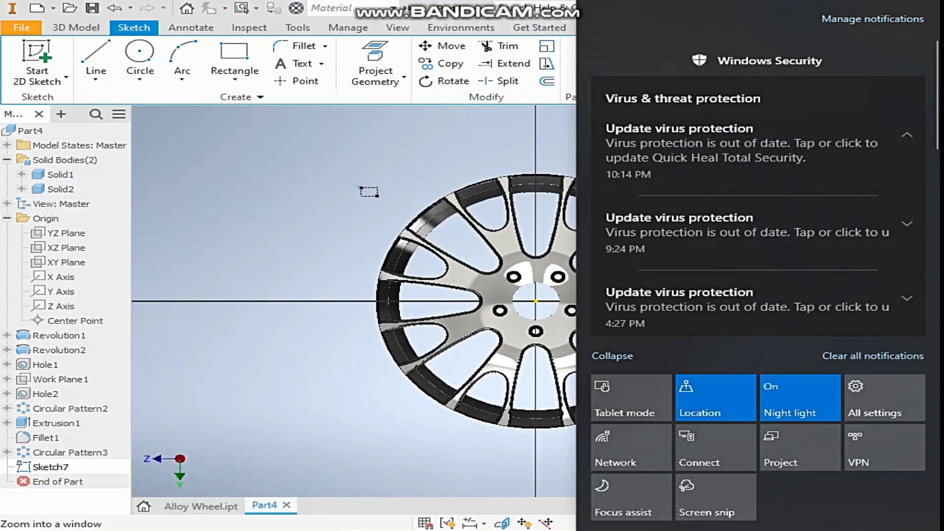
pyautogui.rightClick(324, 197)
pyautogui.click(408, 192)
pyautogui.press('F2')
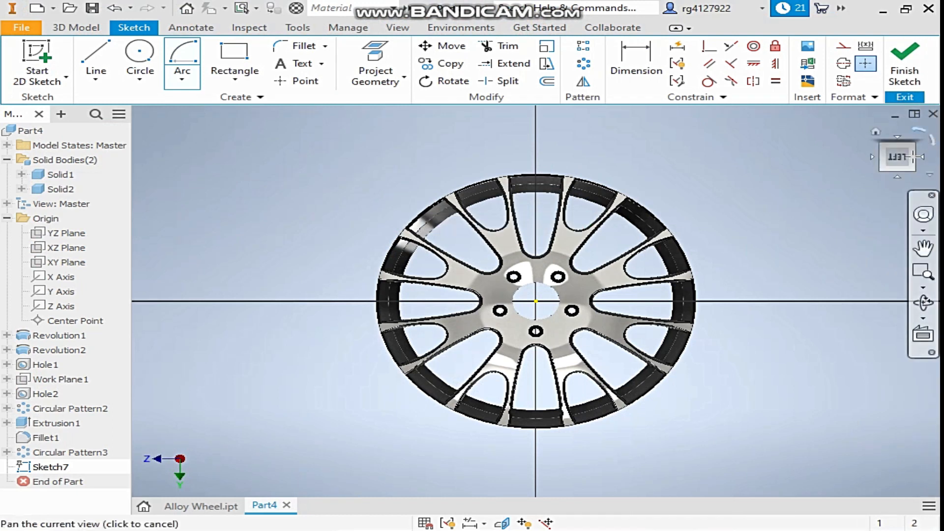
pyautogui.click(905, 69)
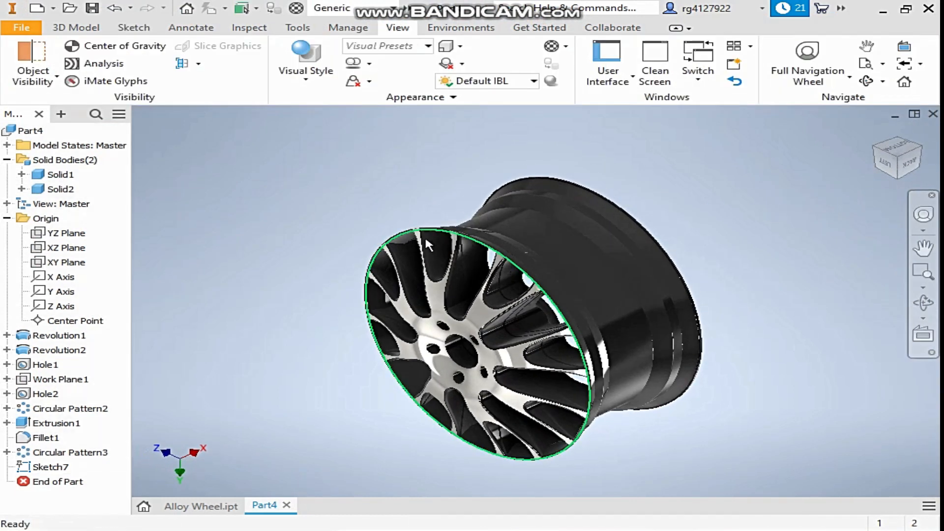
# Step: Apply the Light Red appearance to the narrow ring face along the wheel's front outer edge
pyautogui.scroll(-5, 432, 221)
pyautogui.scroll(-4, 432, 215)
pyautogui.click(433, 214)
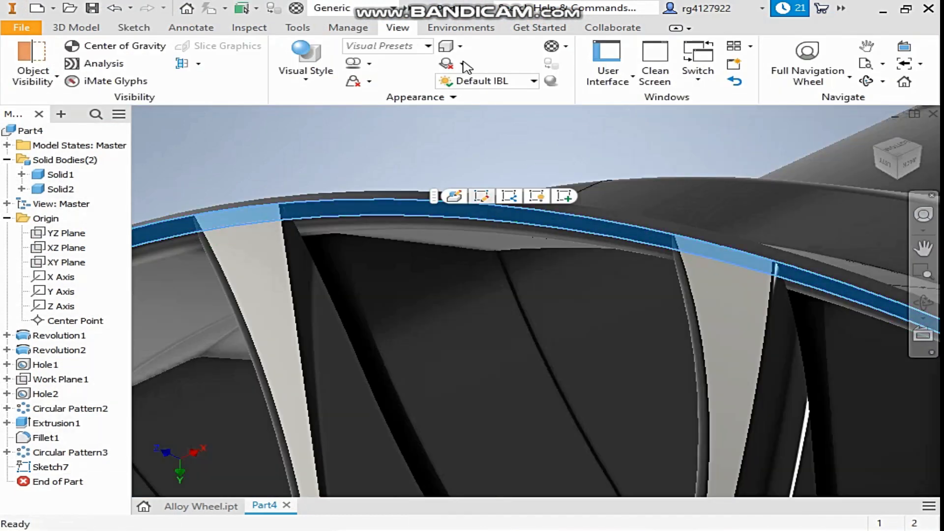
pyautogui.click(409, 11)
pyautogui.click(509, 26)
pyautogui.scroll(8, 480, 230)
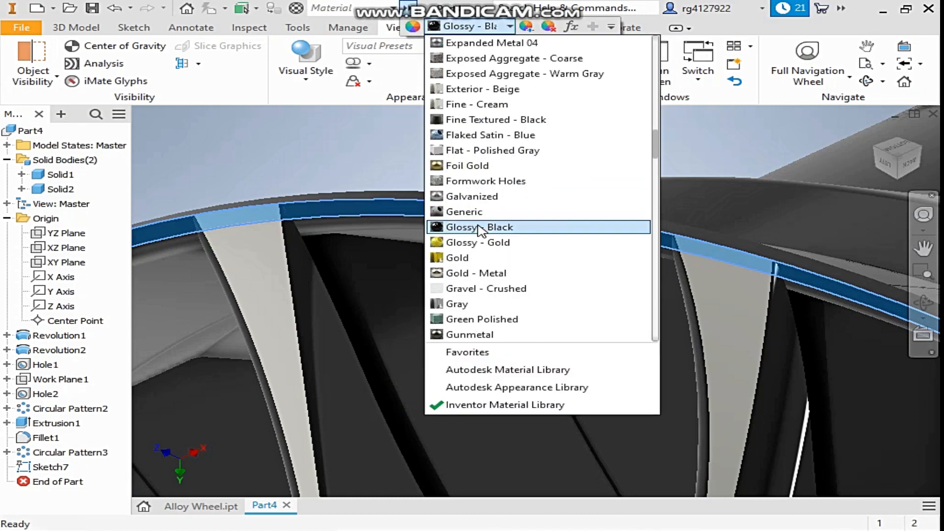
pyautogui.scroll(13, 481, 230)
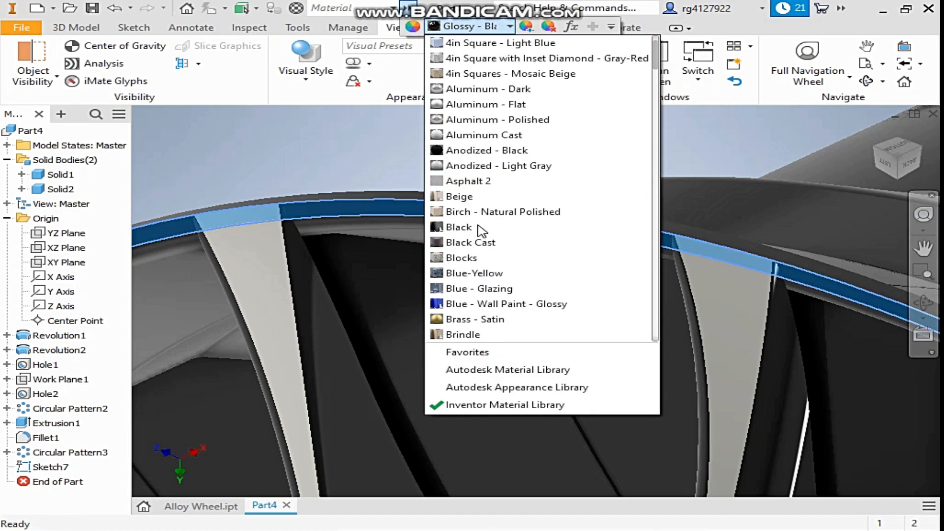
pyautogui.scroll(-9, 472, 235)
pyautogui.scroll(-15, 471, 236)
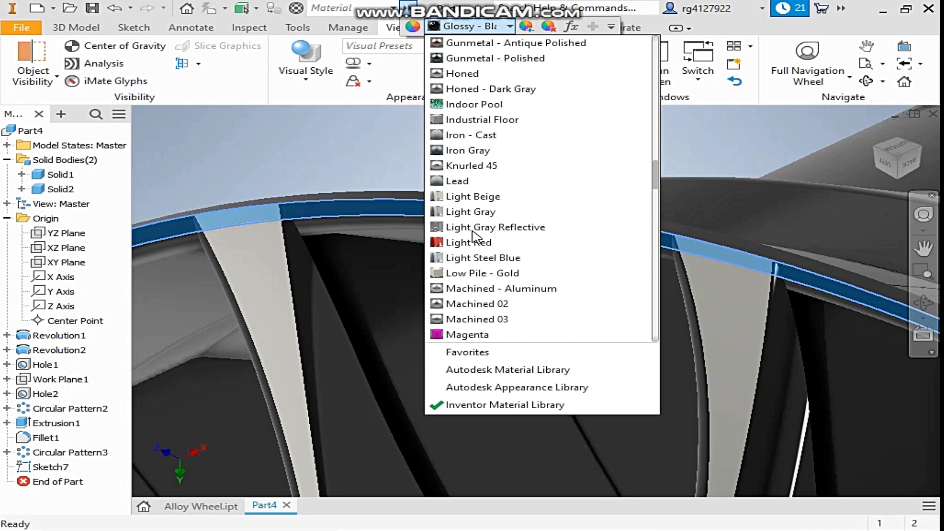
pyautogui.click(470, 243)
pyautogui.click(450, 177)
pyautogui.scroll(7, 453, 162)
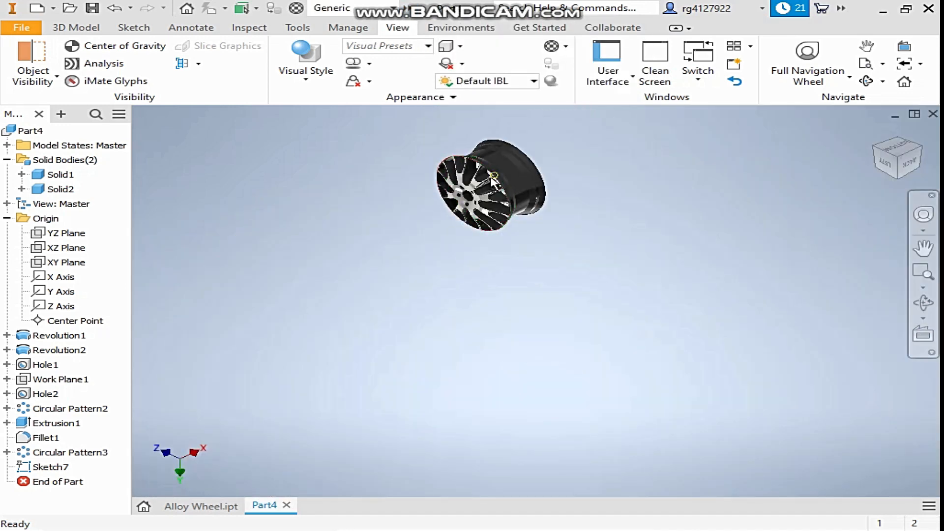
pyautogui.scroll(-4, 487, 179)
pyautogui.moveTo(522, 241); pyautogui.dragTo(549, 290, button='middle')
pyautogui.moveTo(732, 198); pyautogui.dragTo(750, 261, button='middle')
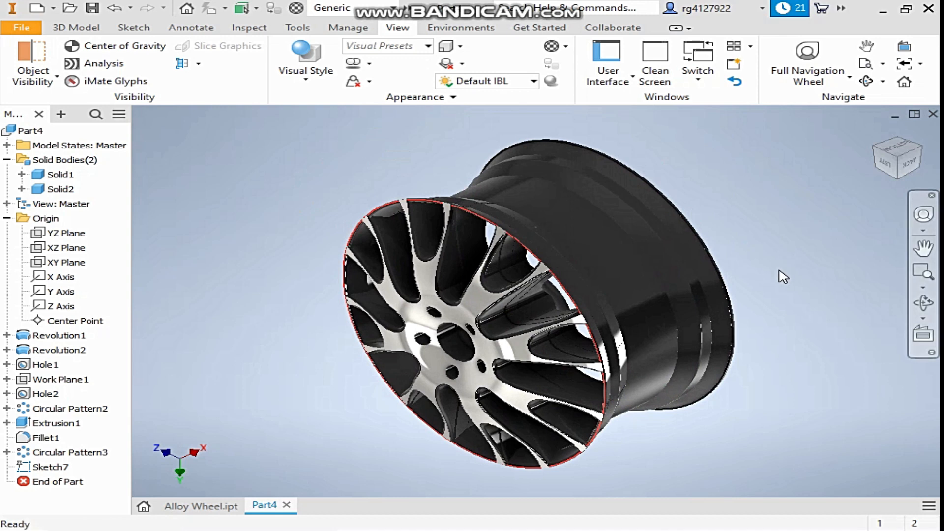